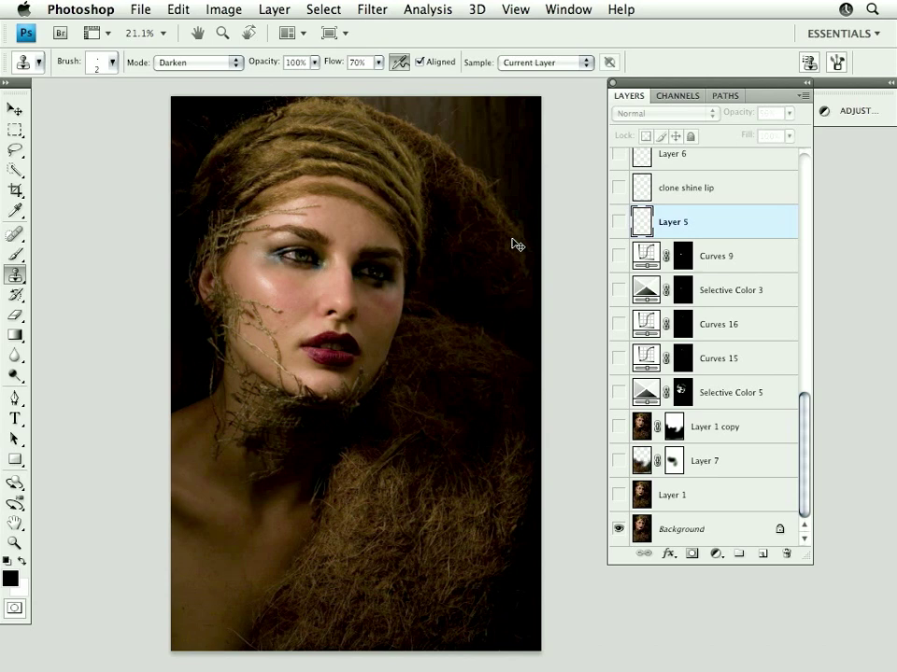
- Examine the original portrait up close around the face and headwrap with only the Background shown, and switch to the Move tool
{"action": "left_click_drag", "start_coordinate": [377, 395], "coordinate": [445, 420]}
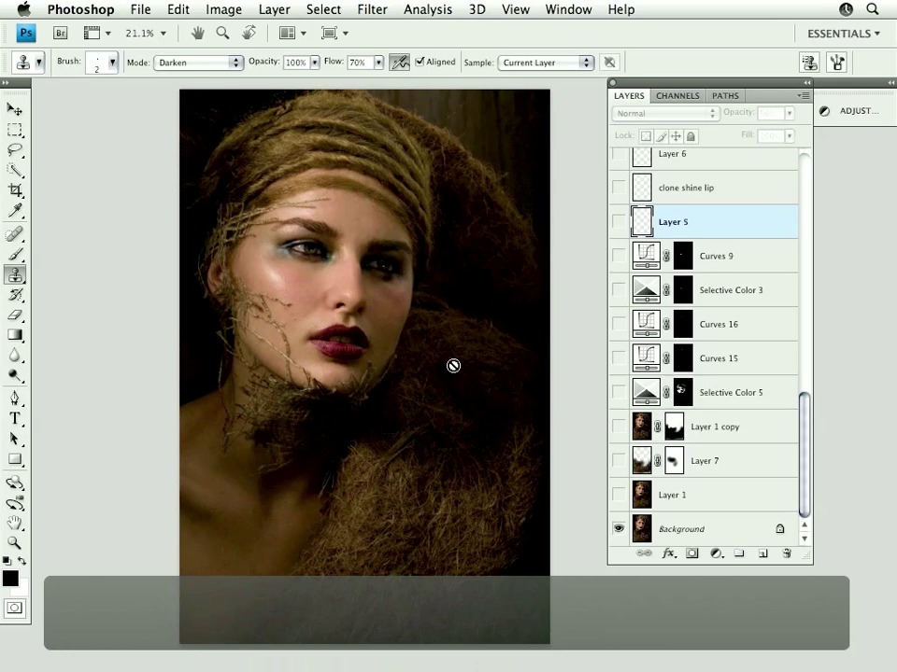
{"action": "key", "text": "super+equal"}
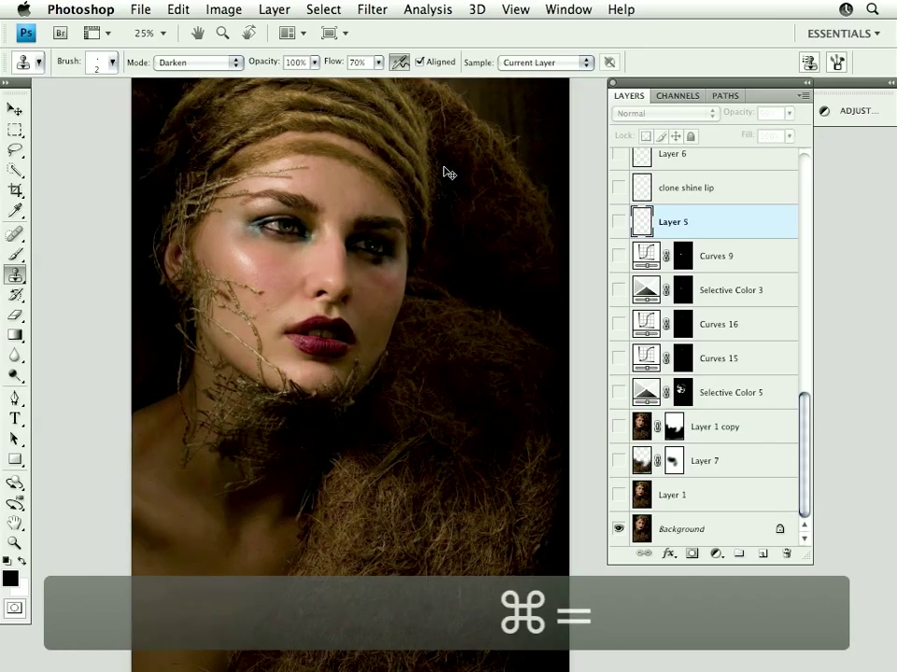
{"action": "key", "text": "super+equal"}
{"action": "left_click_drag", "start_coordinate": [309, 323], "coordinate": [327, 446]}
{"action": "left_click_drag", "start_coordinate": [418, 234], "coordinate": [421, 291]}
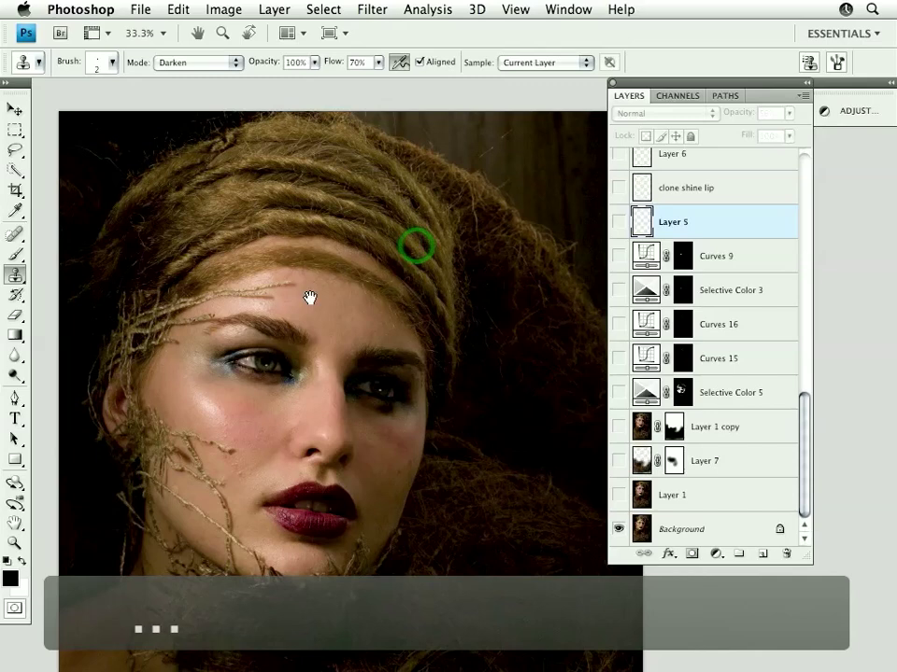
{"action": "left_click_drag", "start_coordinate": [308, 296], "coordinate": [314, 248]}
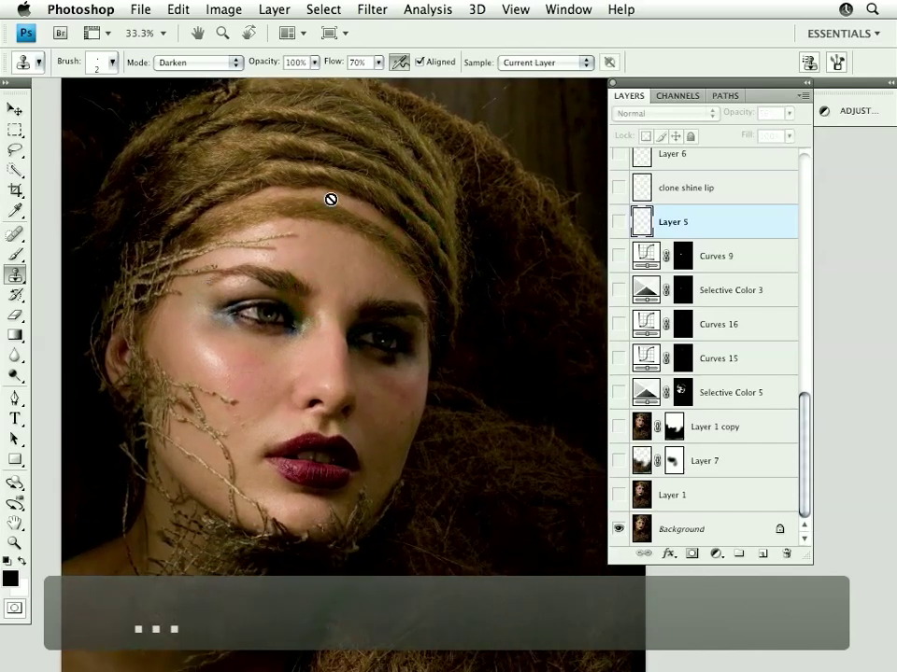
{"action": "key", "text": "v"}
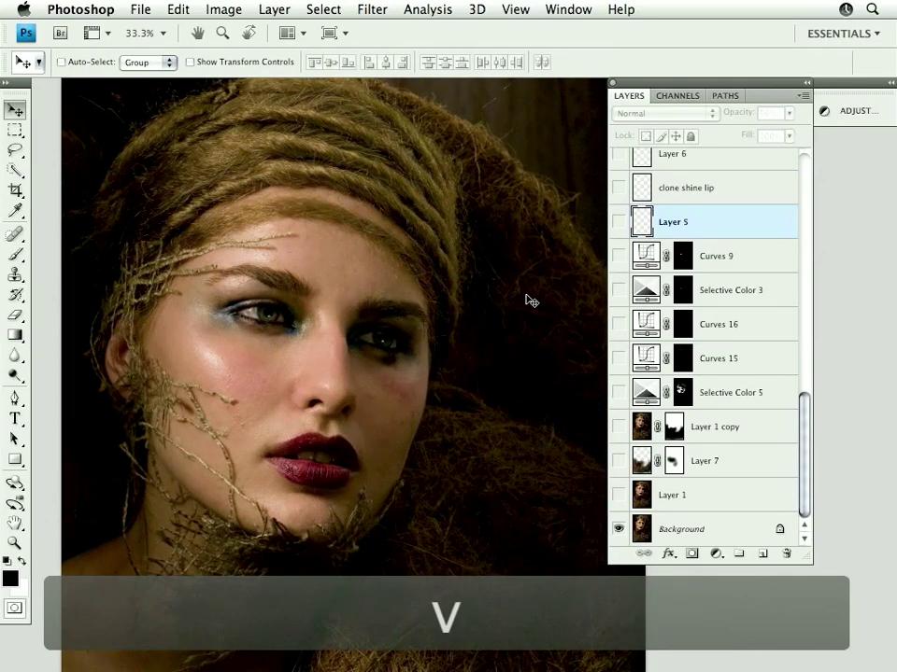
{"action": "key", "text": "space"}
{"action": "mouse_move", "coordinate": [488, 398]}
{"action": "left_mouse_down"}
{"action": "mouse_move", "coordinate": [485, 326]}
{"action": "mouse_move", "coordinate": [500, 403]}
{"action": "left_mouse_up"}
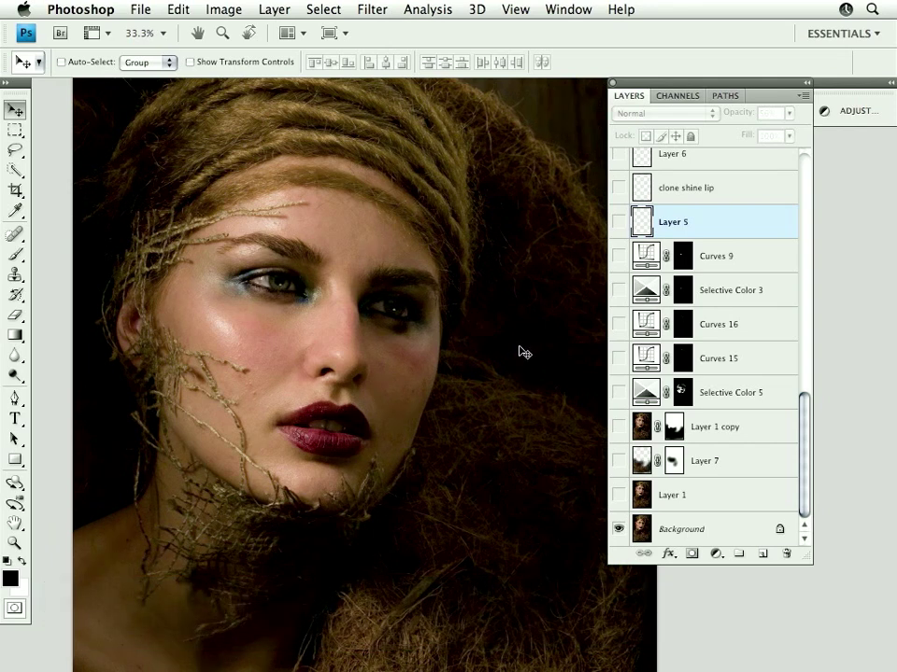
- Show Layer 1 above the Background, switching its visibility off and on to compare the portrait before and after retouching
{"action": "left_click", "coordinate": [617, 496]}
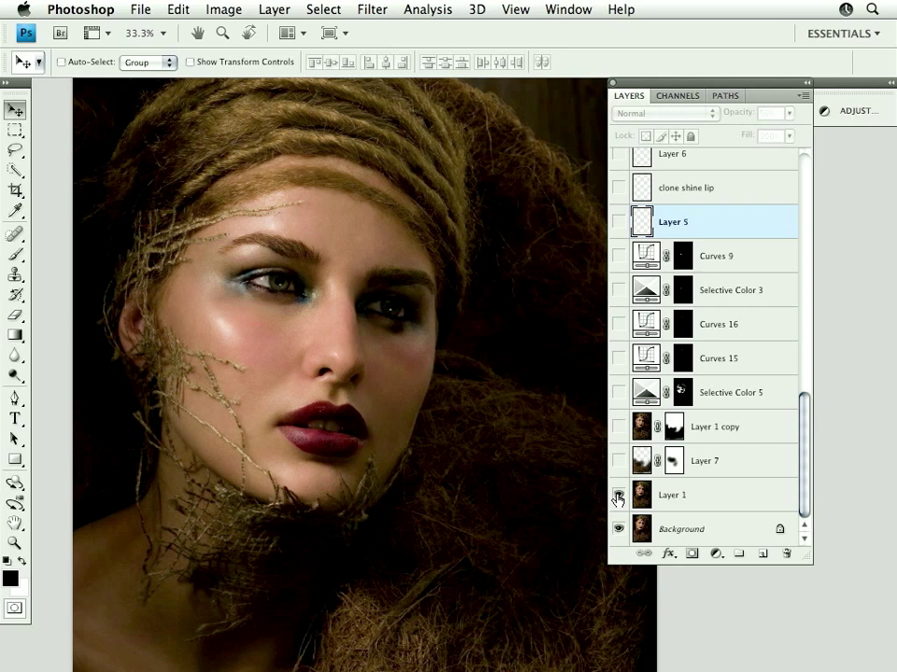
{"action": "left_click", "coordinate": [617, 496]}
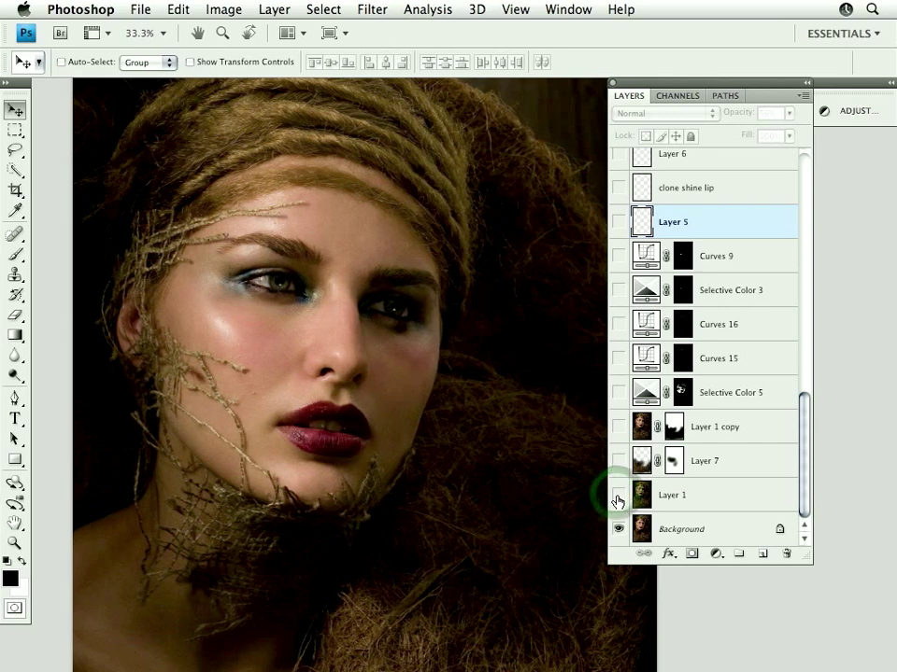
{"action": "left_click", "coordinate": [617, 496]}
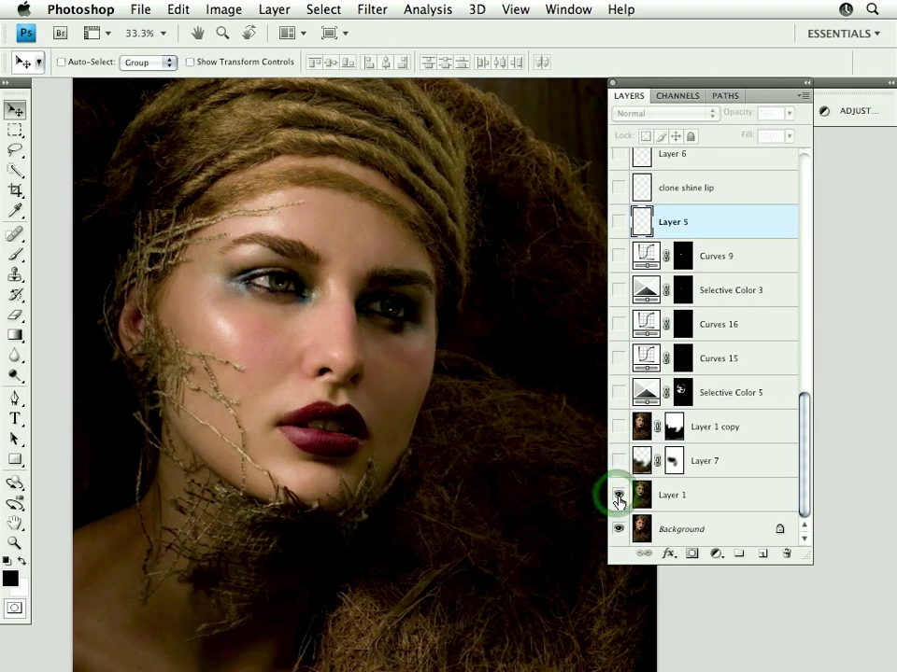
{"action": "left_click", "coordinate": [617, 496]}
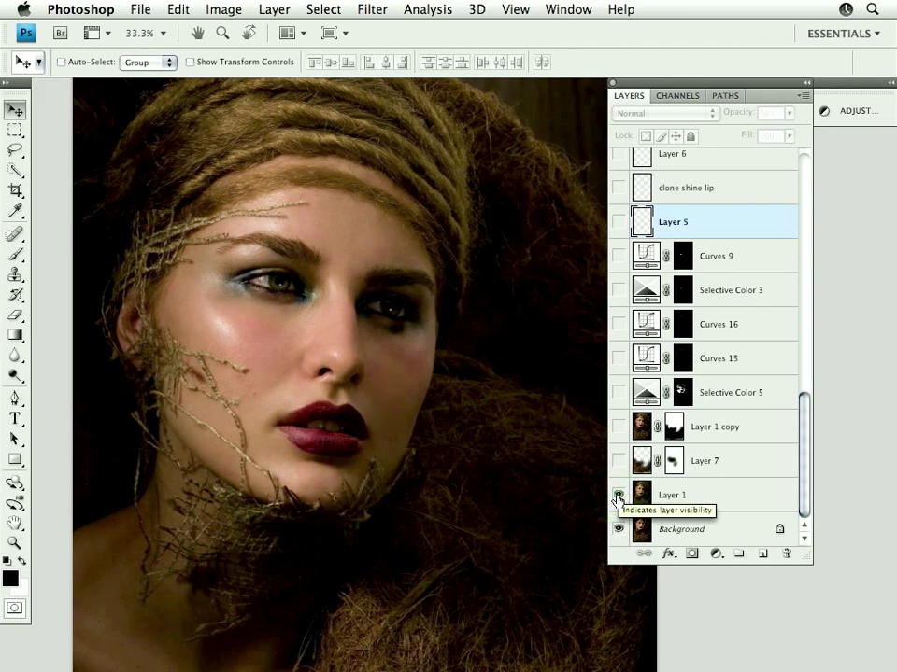
{"action": "left_click", "coordinate": [616, 496]}
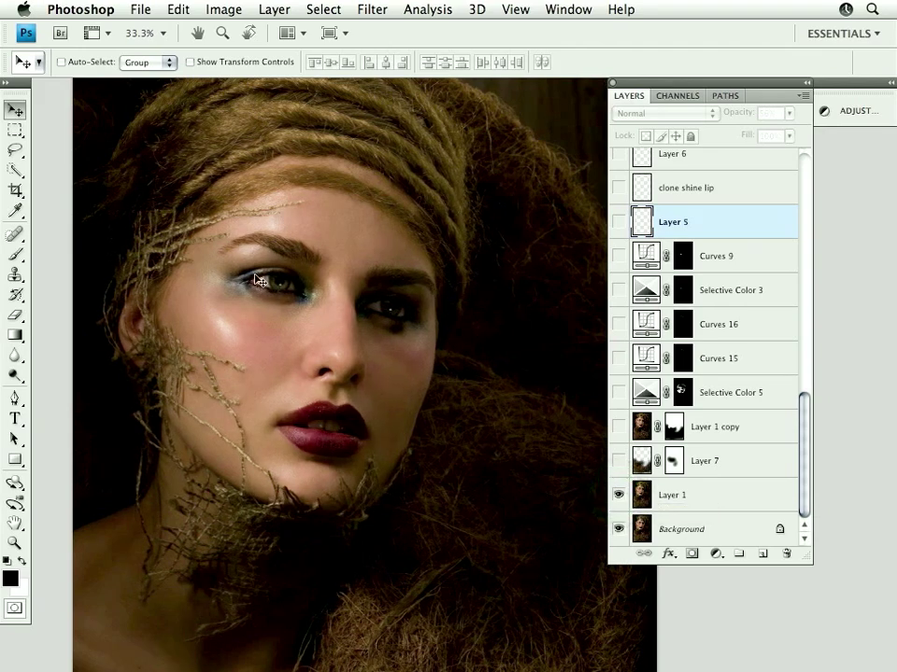
- Compare the skin, eyes and lips up close with Layer 1 hidden and shown, leaving Layer 1 visible
{"action": "left_click_drag", "start_coordinate": [193, 185], "coordinate": [402, 530]}
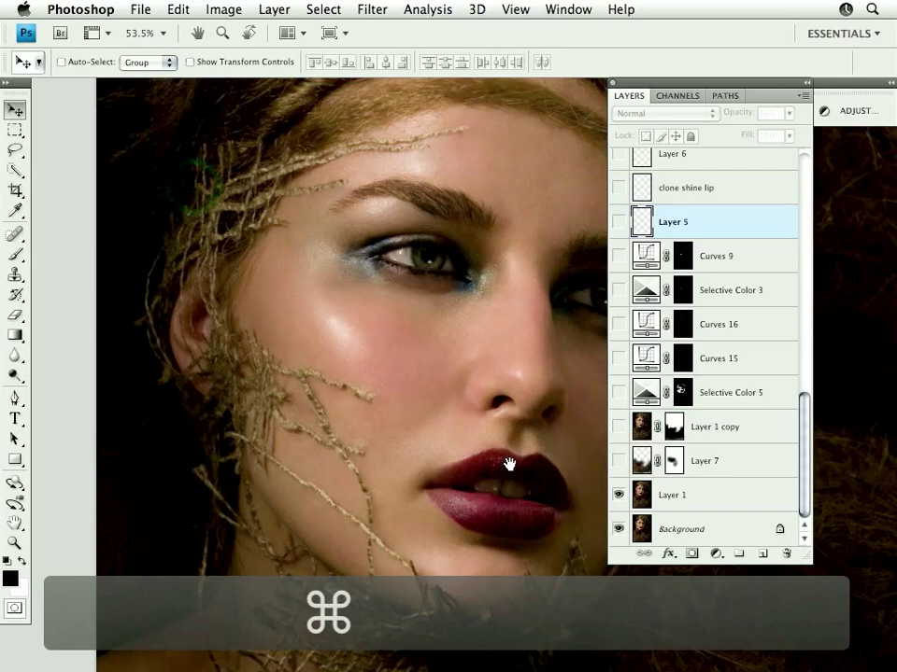
{"action": "left_click_drag", "start_coordinate": [496, 460], "coordinate": [292, 430]}
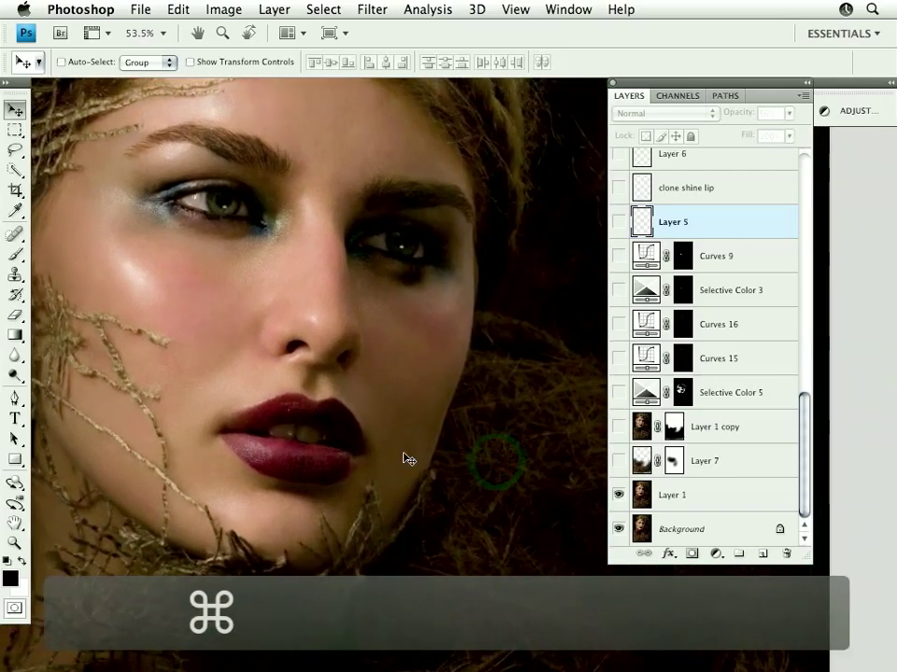
{"action": "left_click", "coordinate": [617, 496]}
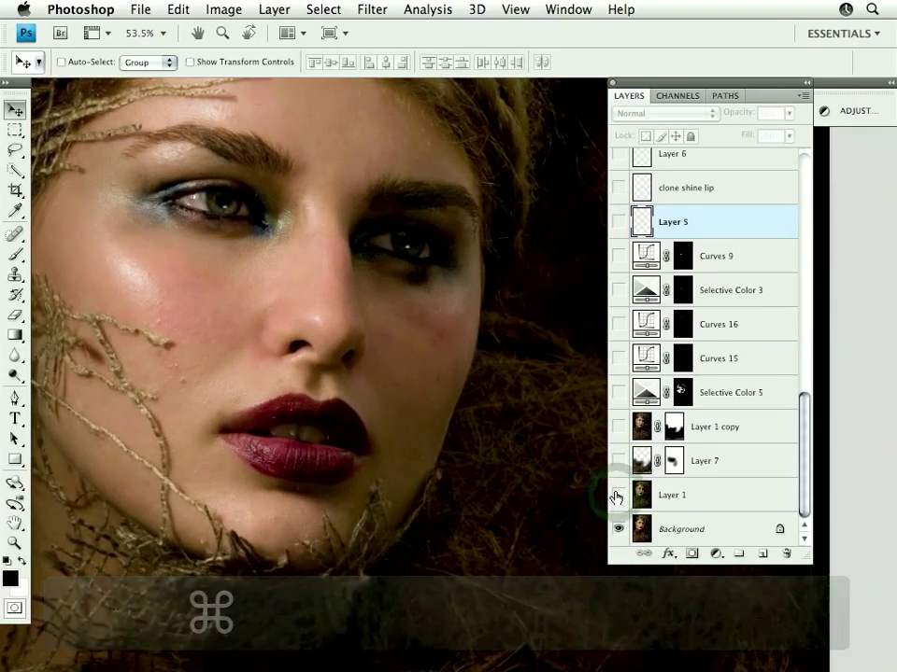
{"action": "left_click", "coordinate": [616, 496]}
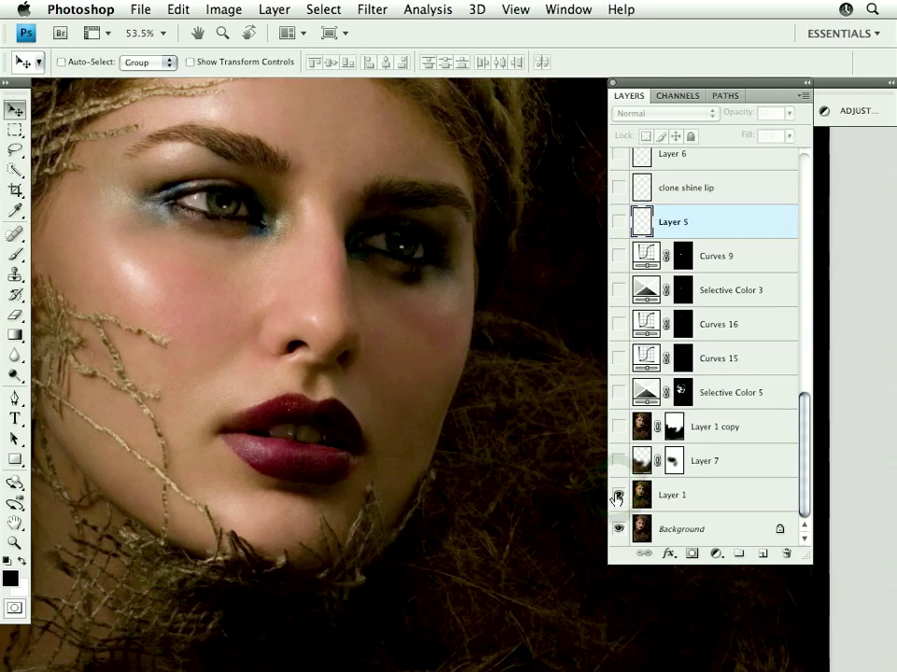
{"action": "left_click", "coordinate": [617, 496]}
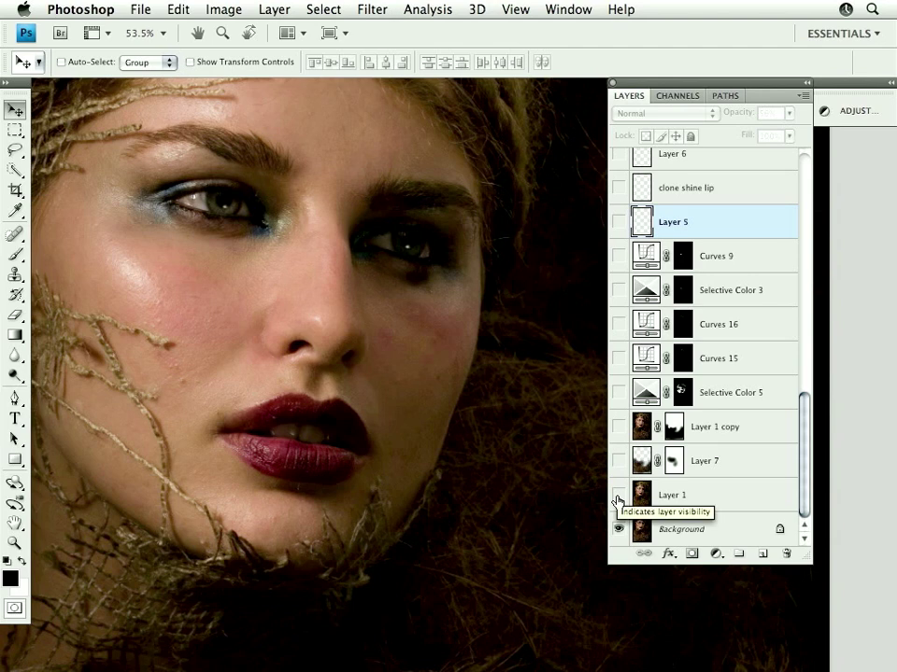
{"action": "left_click", "coordinate": [616, 496]}
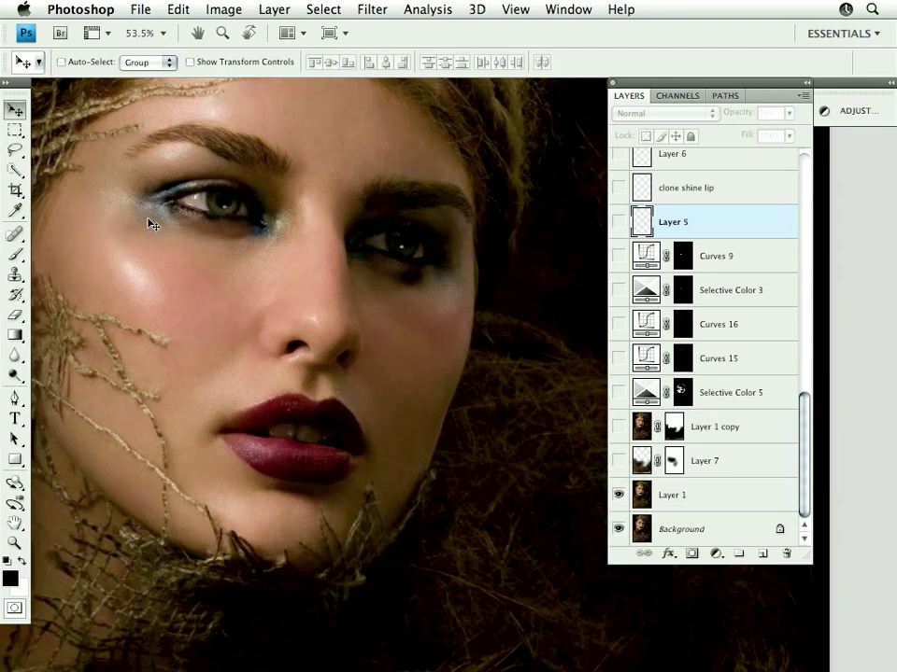
{"action": "left_click", "coordinate": [618, 498]}
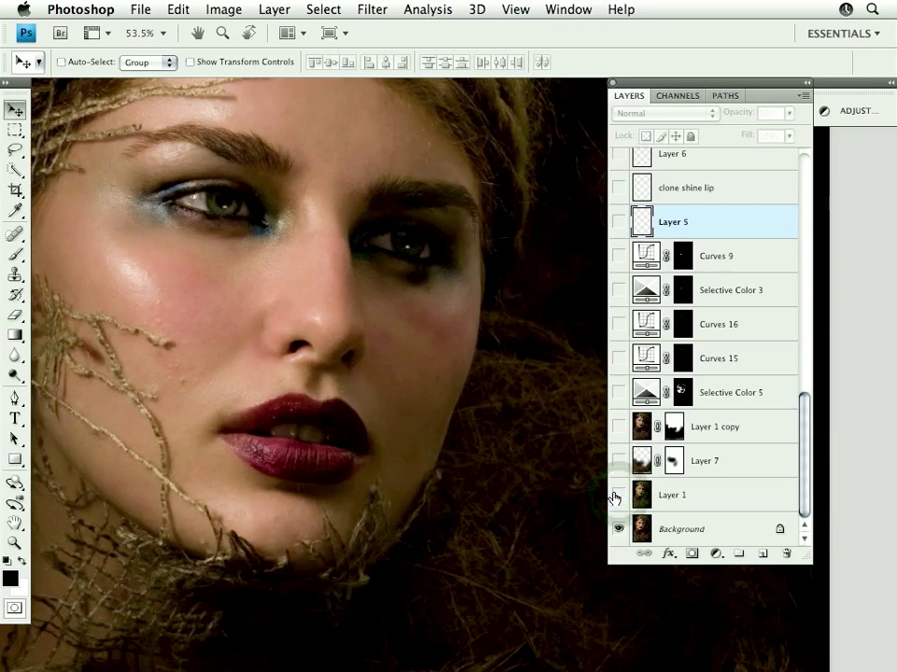
{"action": "left_click", "coordinate": [617, 497]}
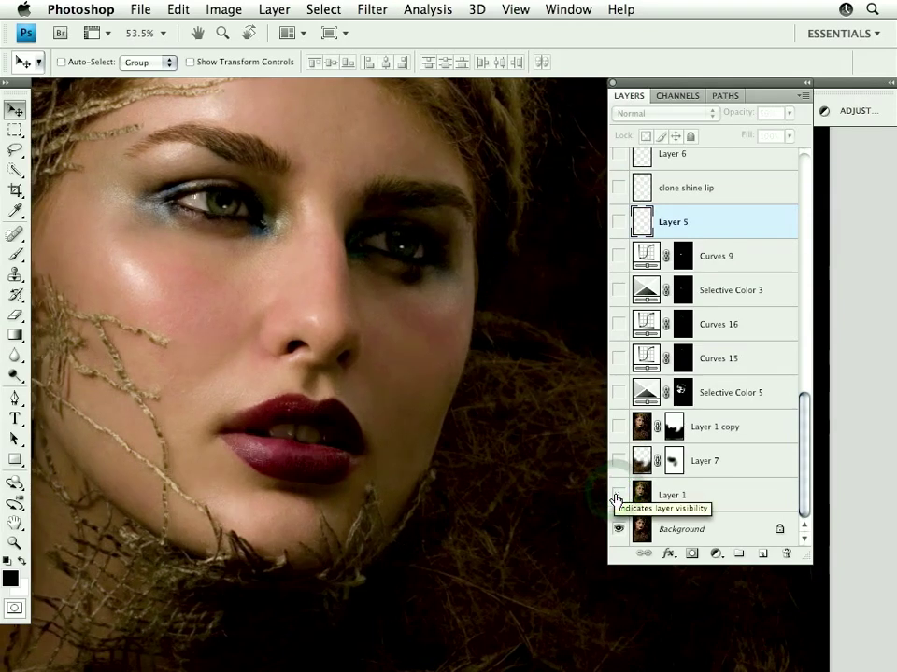
{"action": "left_click", "coordinate": [616, 497]}
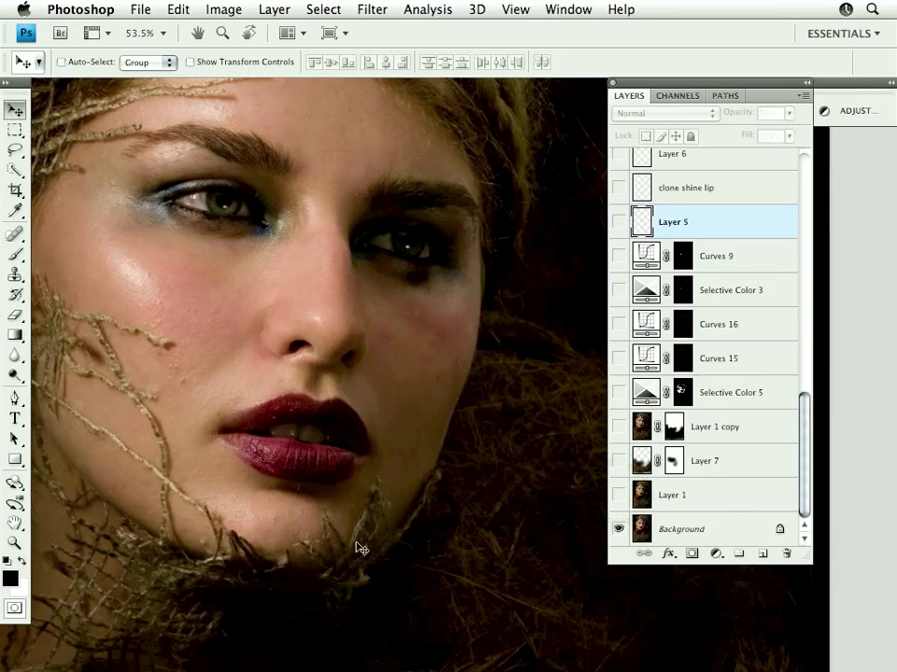
{"action": "left_click", "coordinate": [616, 497]}
{"action": "left_click", "coordinate": [616, 498]}
{"action": "left_click", "coordinate": [616, 497]}
- Show Layer 7 and compare the whole portrait with that layer hidden and shown, leaving it visible
{"action": "key", "text": "super+minus"}
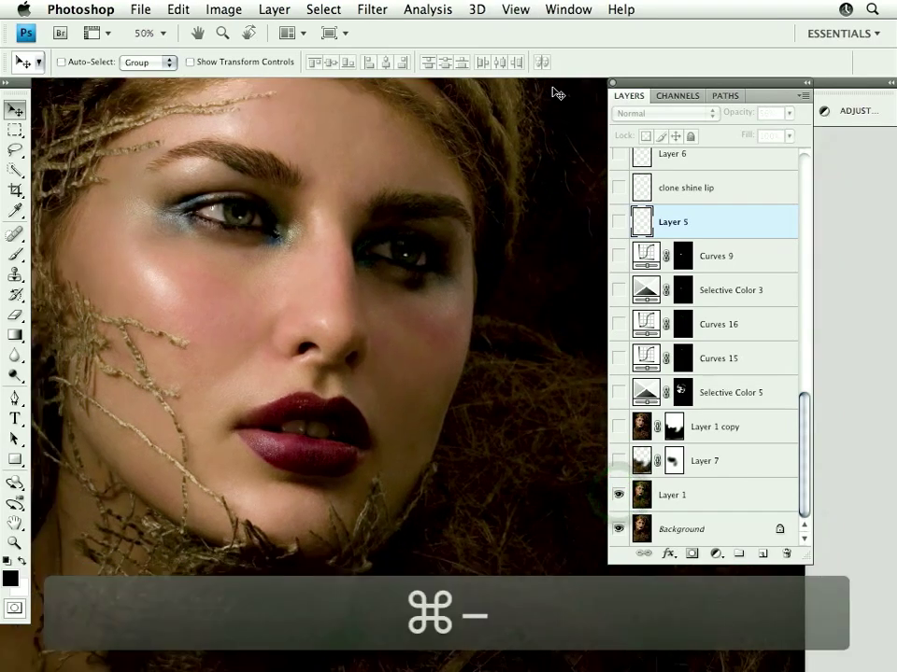
{"action": "key", "text": "super+minus"}
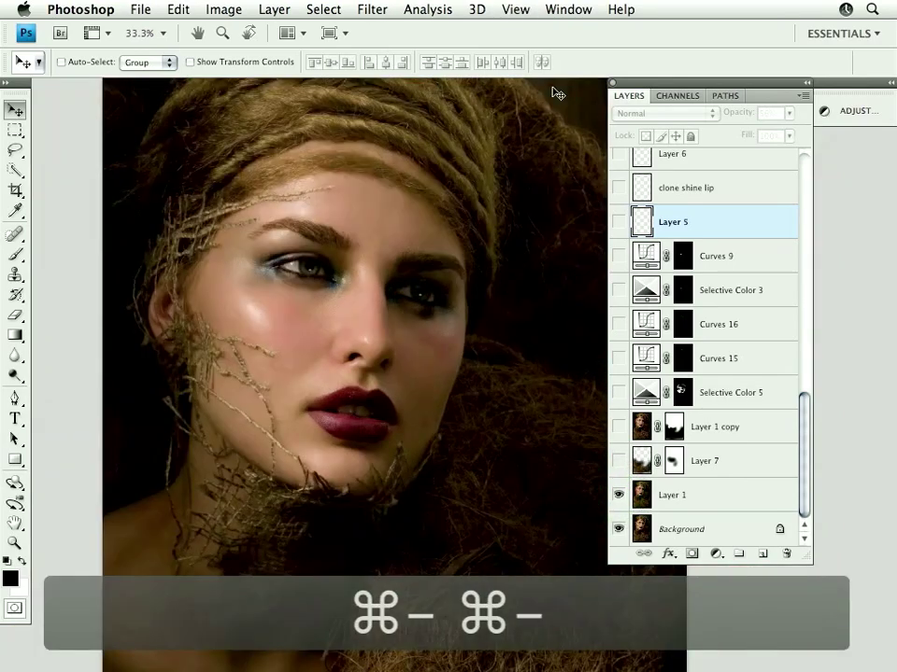
{"action": "left_click", "coordinate": [616, 461]}
{"action": "key", "text": "super+0"}
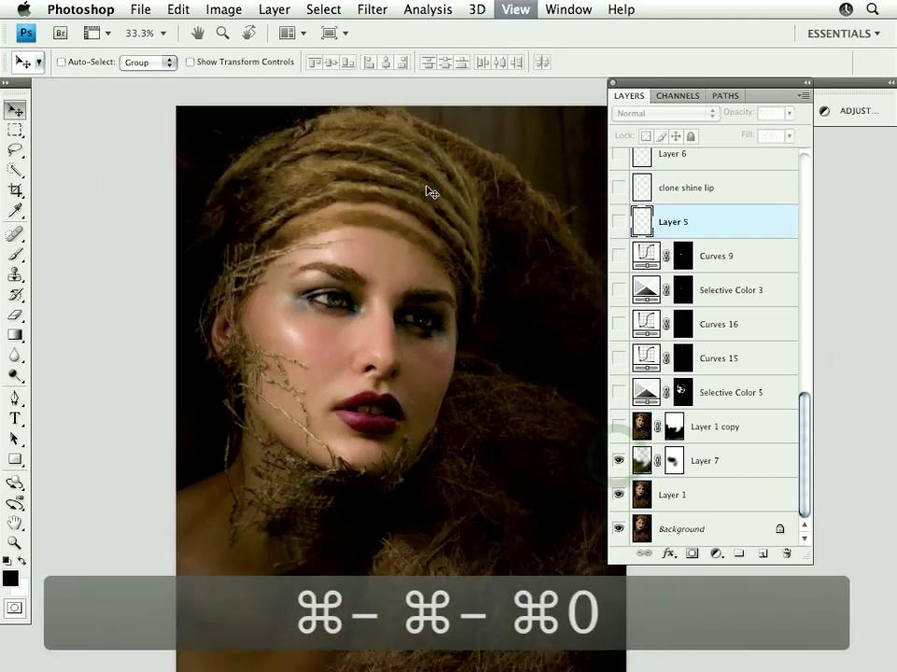
{"action": "left_click_drag", "start_coordinate": [423, 436], "coordinate": [312, 454]}
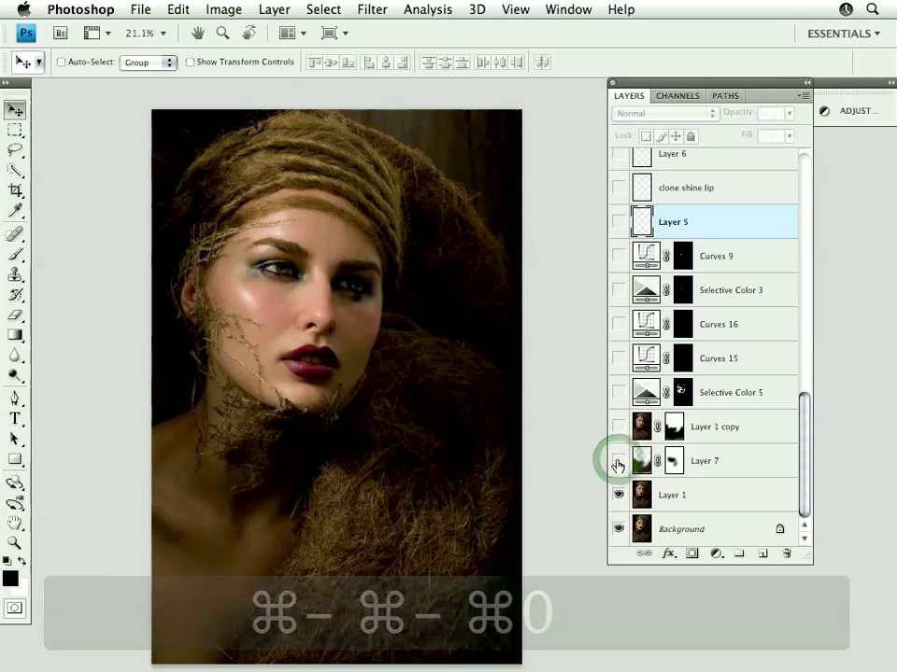
{"action": "left_click", "coordinate": [617, 461]}
{"action": "left_click", "coordinate": [616, 461]}
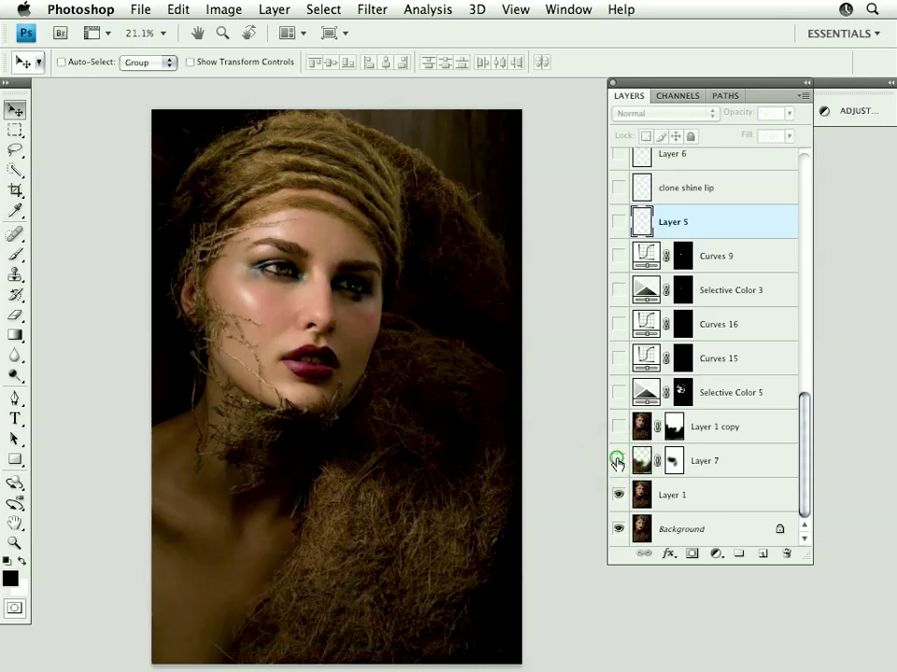
{"action": "left_click", "coordinate": [617, 461]}
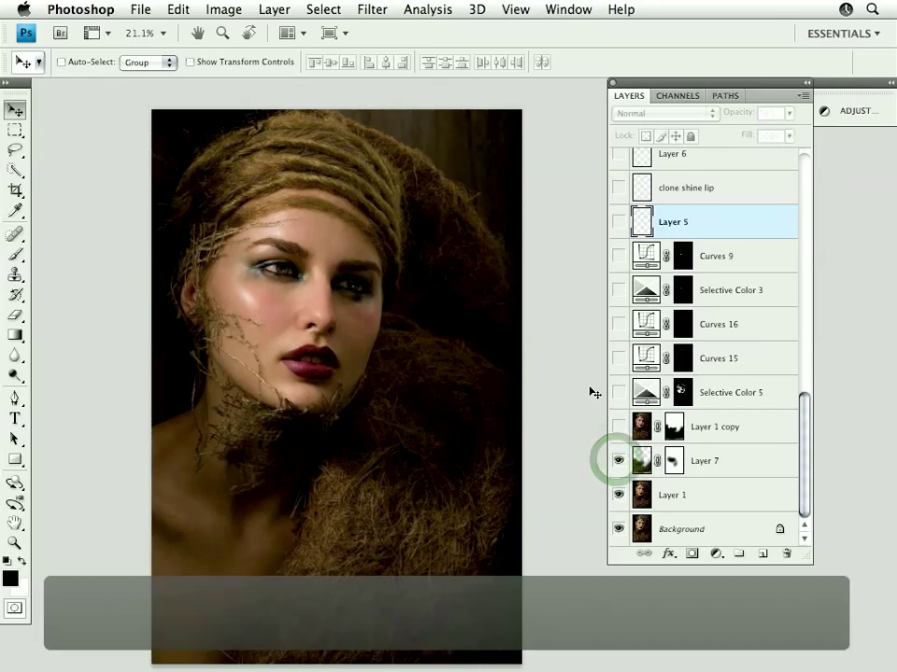
- Inspect the straw-like fibres below the face up close with Layer 7 hidden and shown
{"action": "key", "text": "super+equal"}
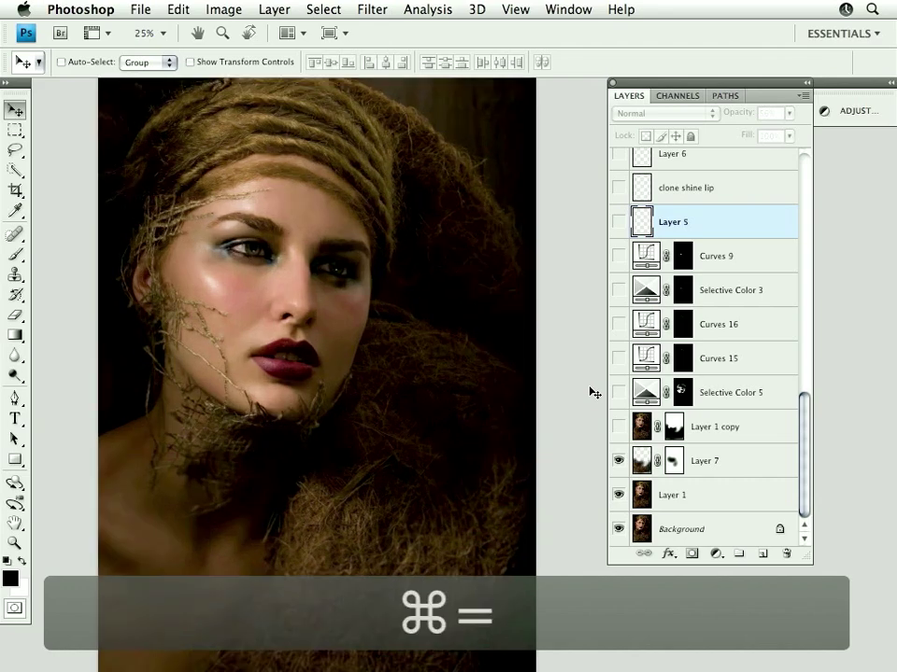
{"action": "left_click_drag", "start_coordinate": [384, 442], "coordinate": [382, 277]}
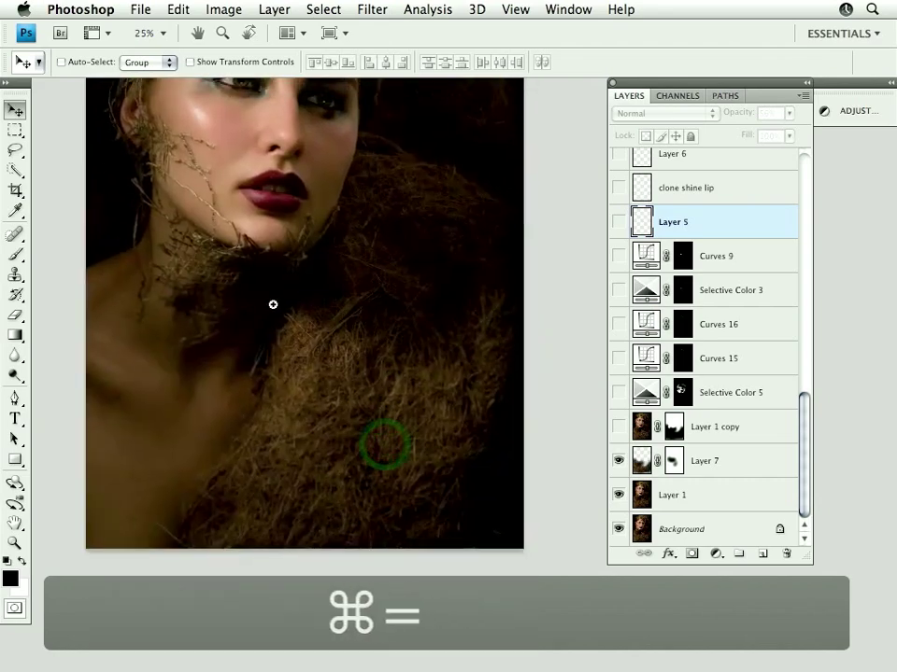
{"action": "left_click_drag", "start_coordinate": [302, 335], "coordinate": [459, 462]}
{"action": "left_click_drag", "start_coordinate": [429, 424], "coordinate": [570, 430]}
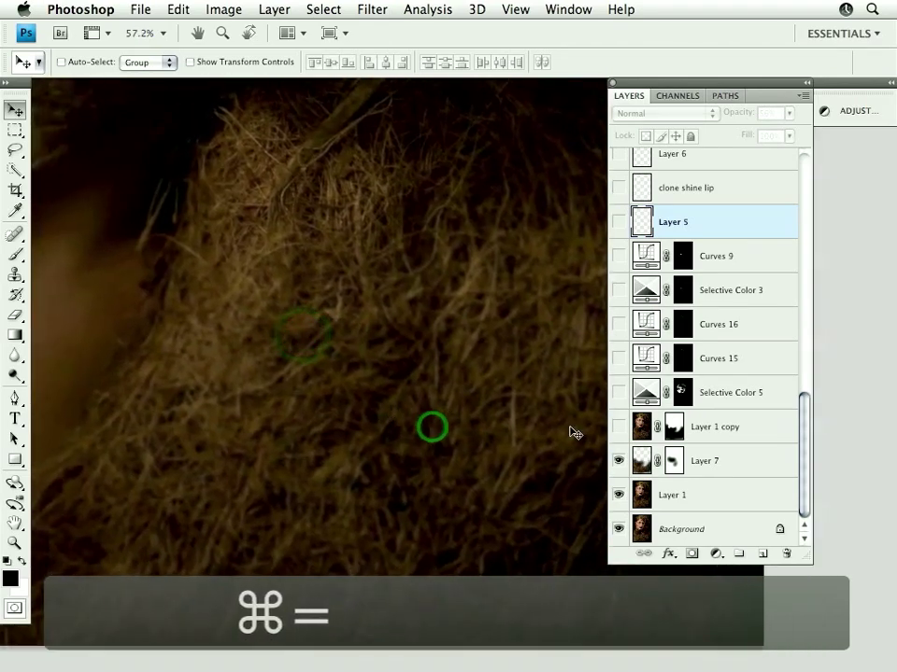
{"action": "left_click", "coordinate": [618, 461]}
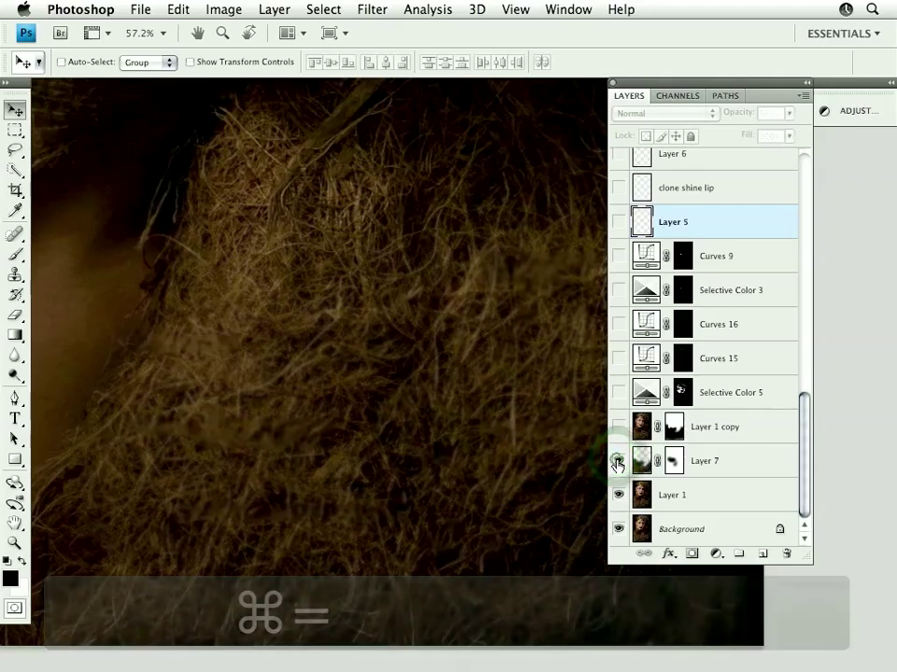
- Check Layer 7's effect on the fibres and shoulder in a wider view of the portrait by toggling its visibility
{"action": "key", "text": "super+minus"}
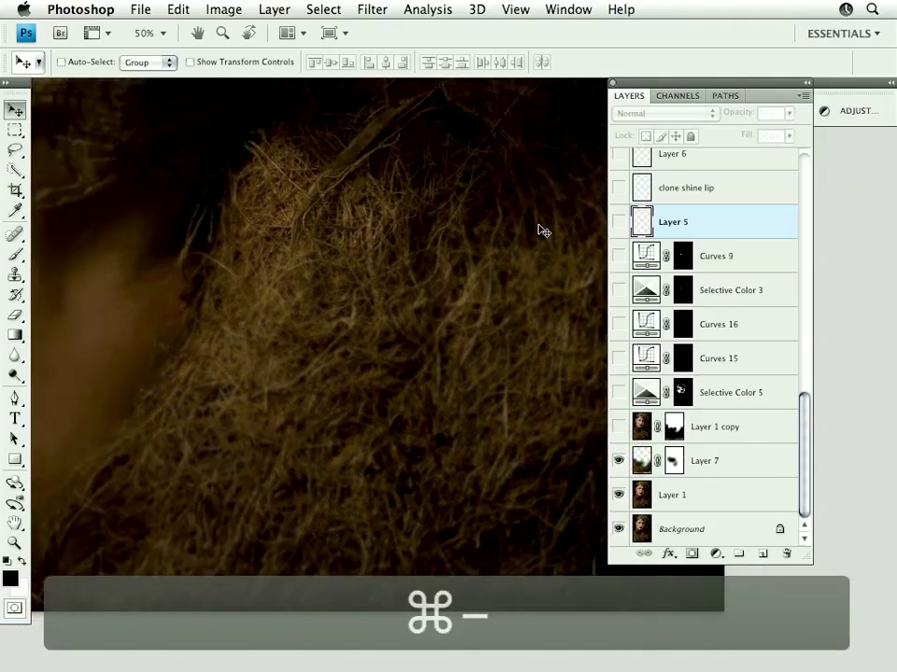
{"action": "key", "text": "super+minus"}
{"action": "key", "text": "super+minus"}
{"action": "left_click_drag", "start_coordinate": [443, 342], "coordinate": [375, 528]}
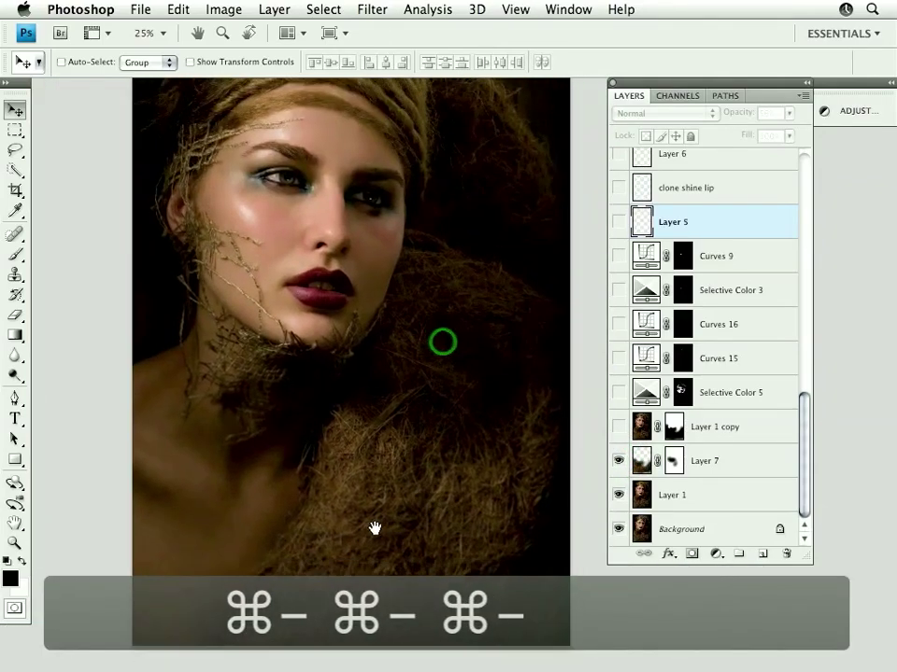
{"action": "left_click_drag", "start_coordinate": [417, 477], "coordinate": [416, 566]}
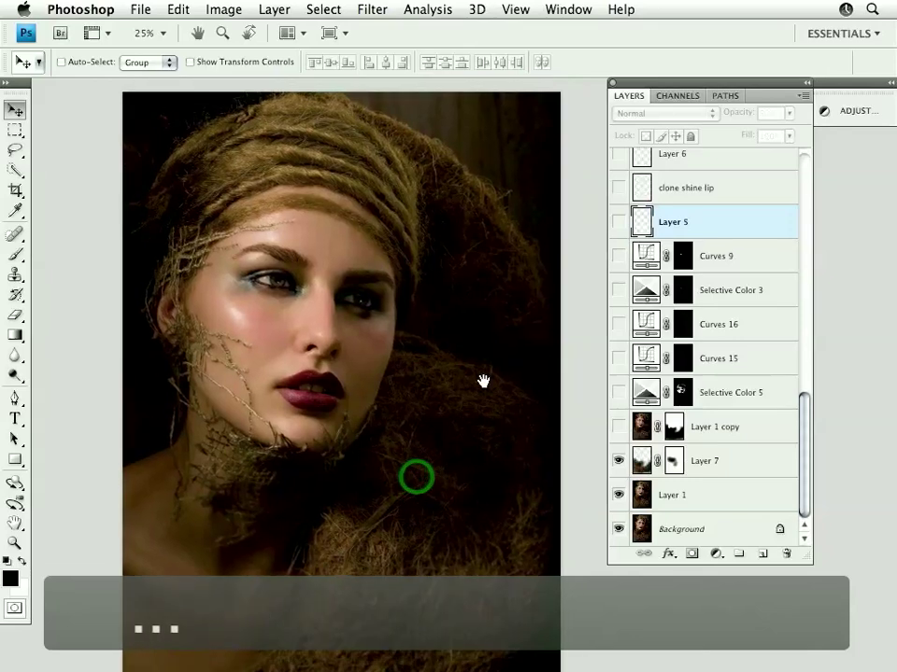
{"action": "left_click_drag", "start_coordinate": [473, 412], "coordinate": [490, 358]}
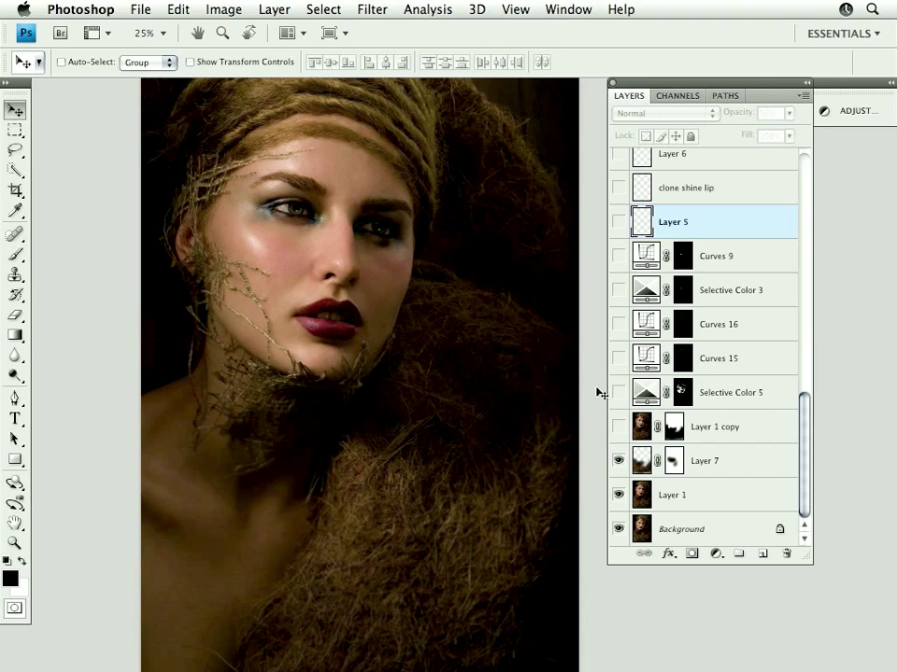
{"action": "left_click", "coordinate": [618, 461]}
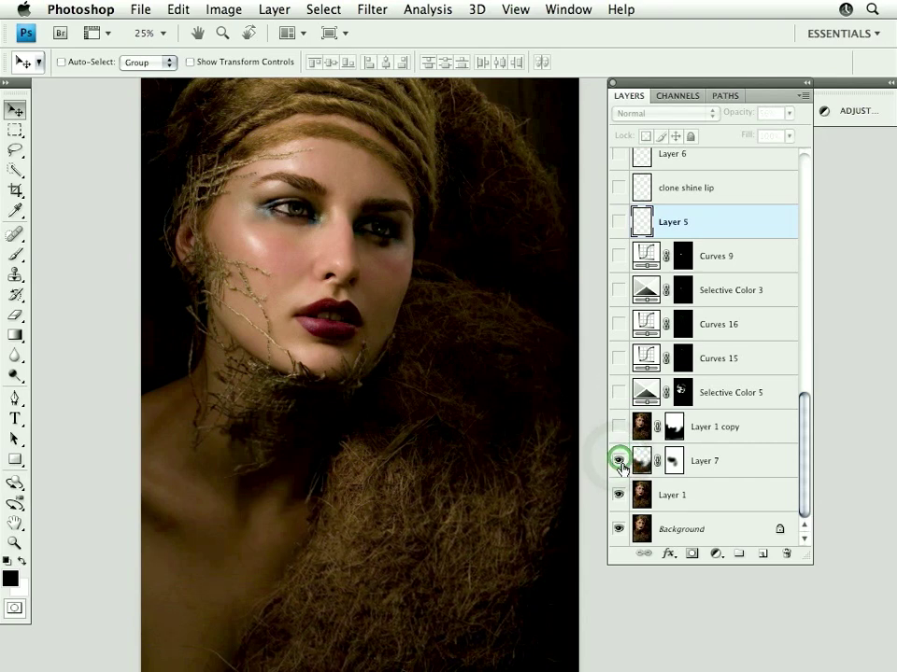
- Show Layer 1 copy and compare the face up close with that layer hidden and shown, leaving it visible
{"action": "left_click", "coordinate": [618, 427]}
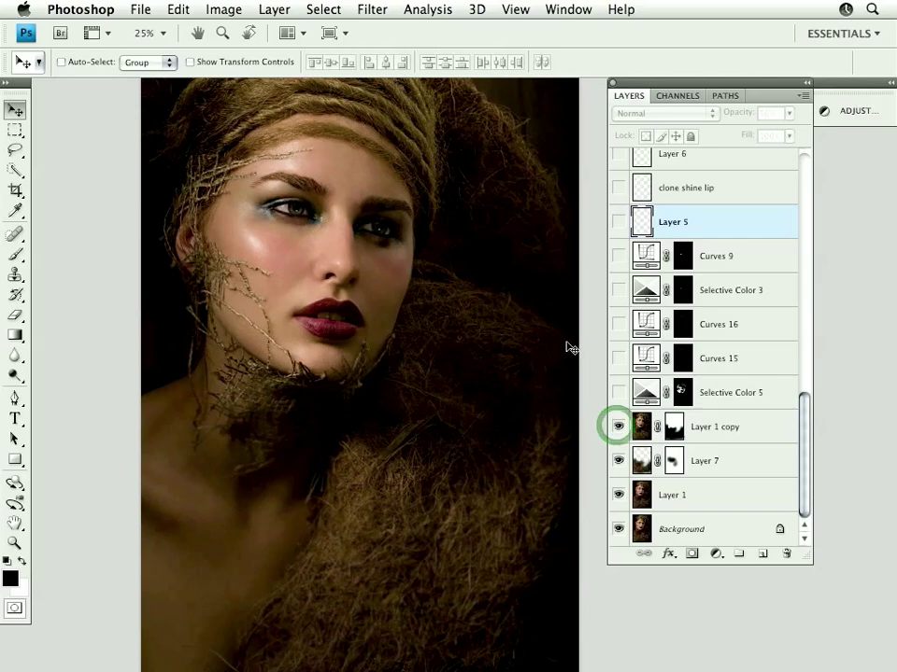
{"action": "left_click_drag", "start_coordinate": [227, 179], "coordinate": [513, 482]}
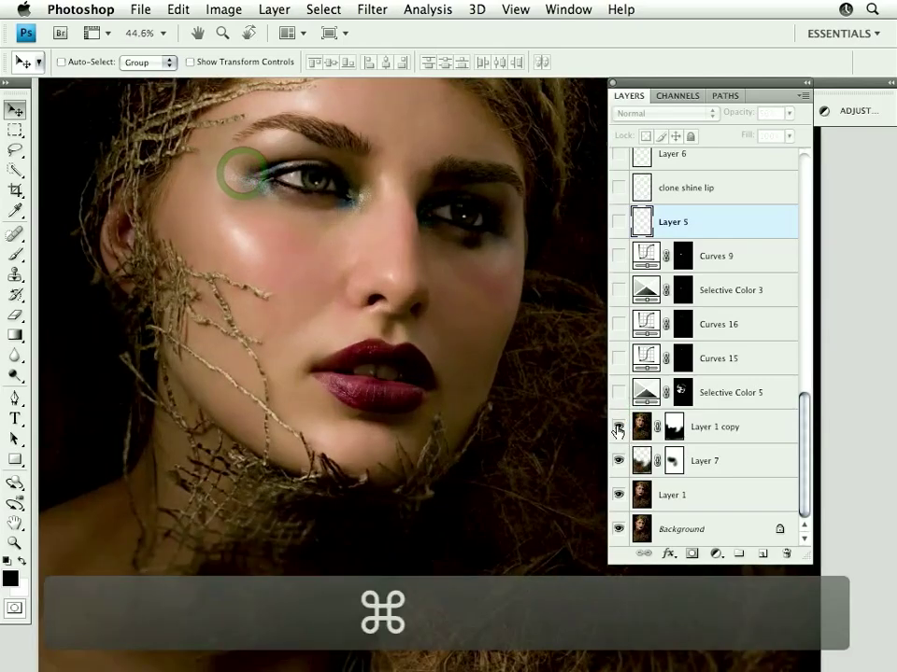
{"action": "left_click", "coordinate": [618, 427]}
{"action": "left_click_drag", "start_coordinate": [532, 419], "coordinate": [466, 440]}
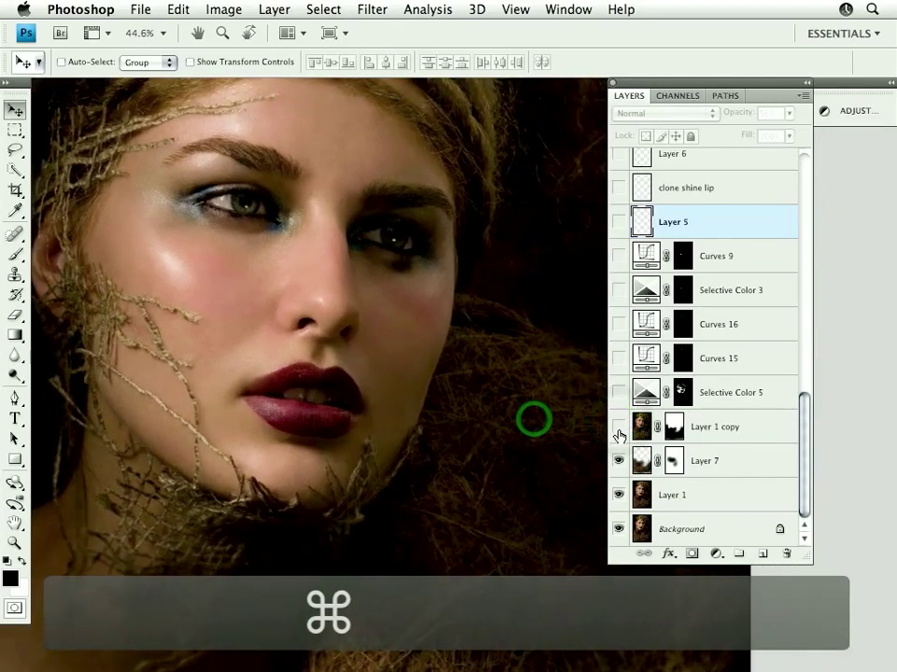
{"action": "left_click", "coordinate": [618, 427]}
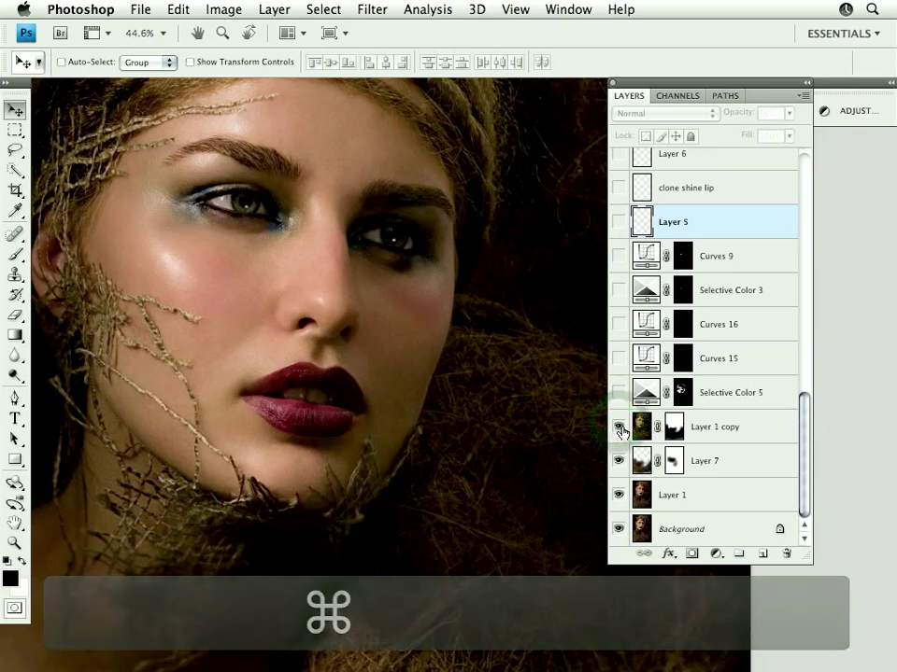
{"action": "left_click", "coordinate": [618, 426]}
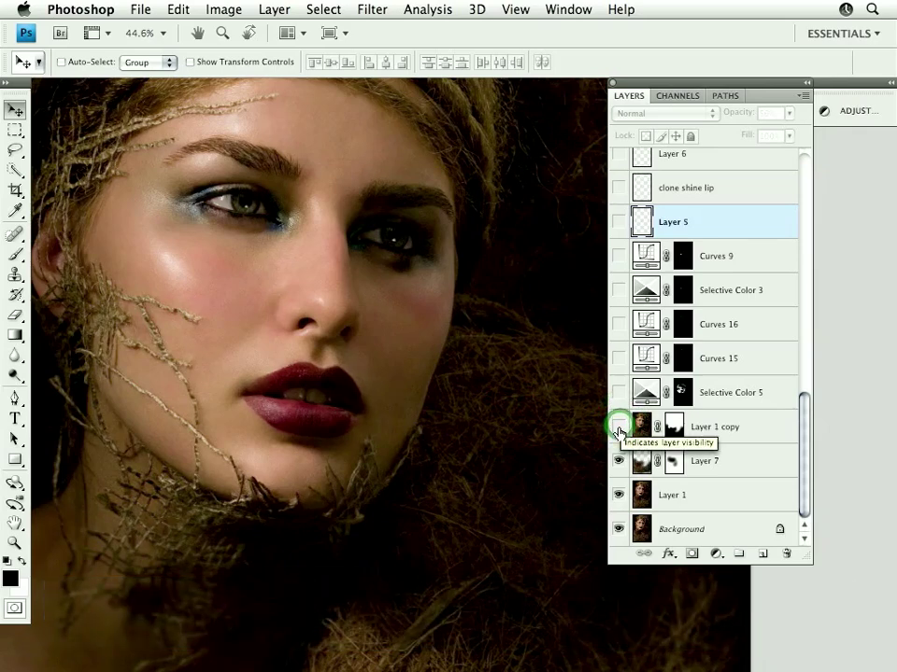
{"action": "left_click", "coordinate": [619, 427]}
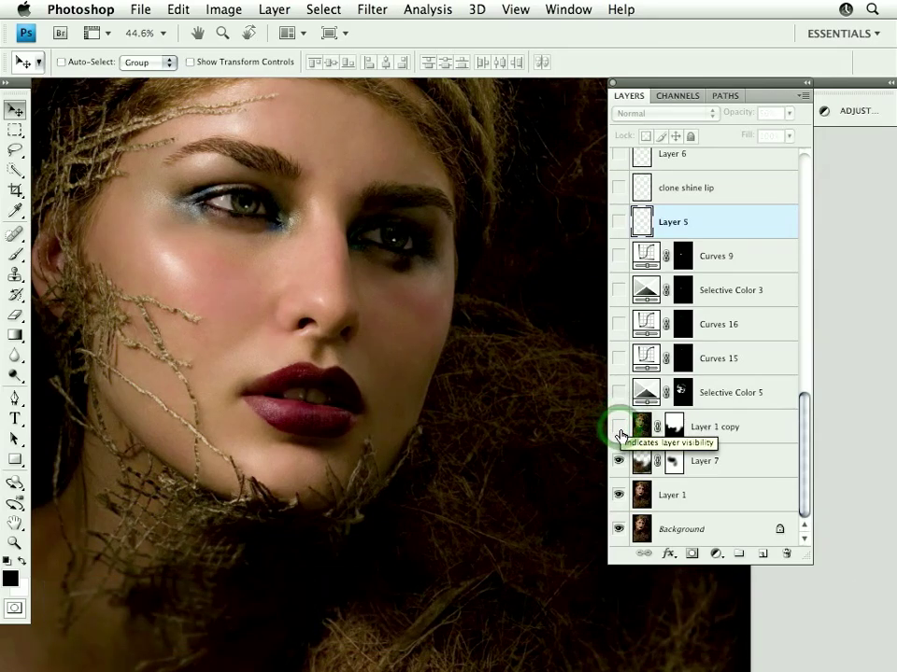
{"action": "left_click", "coordinate": [617, 428]}
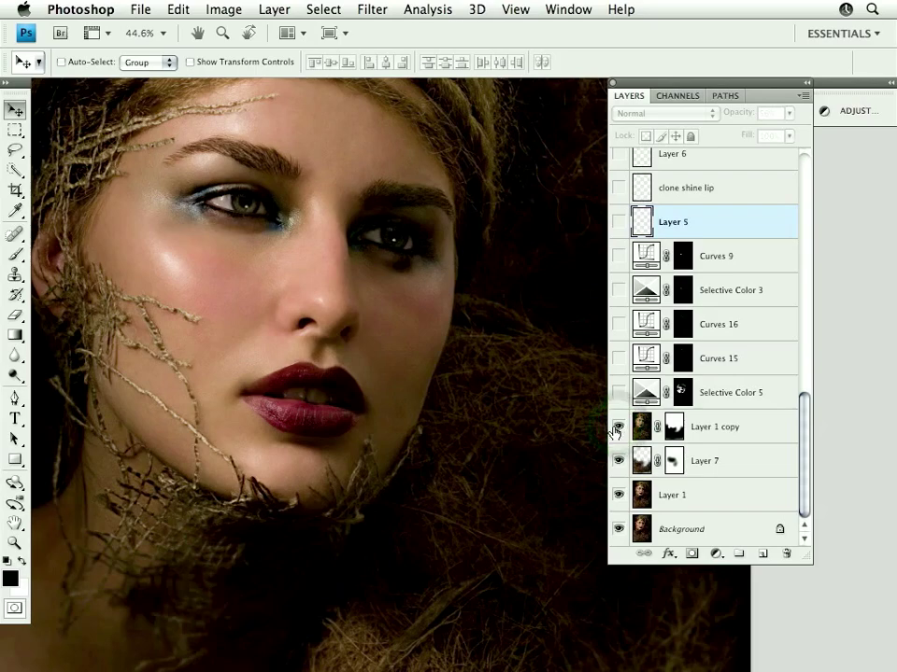
- Check Layer 1 copy's effect in a wider view of the portrait by toggling its visibility, leaving it visible
{"action": "key", "text": "super+minus"}
{"action": "scroll", "coordinate": [440, 399], "scroll_direction": "down", "scroll_amount": 2}
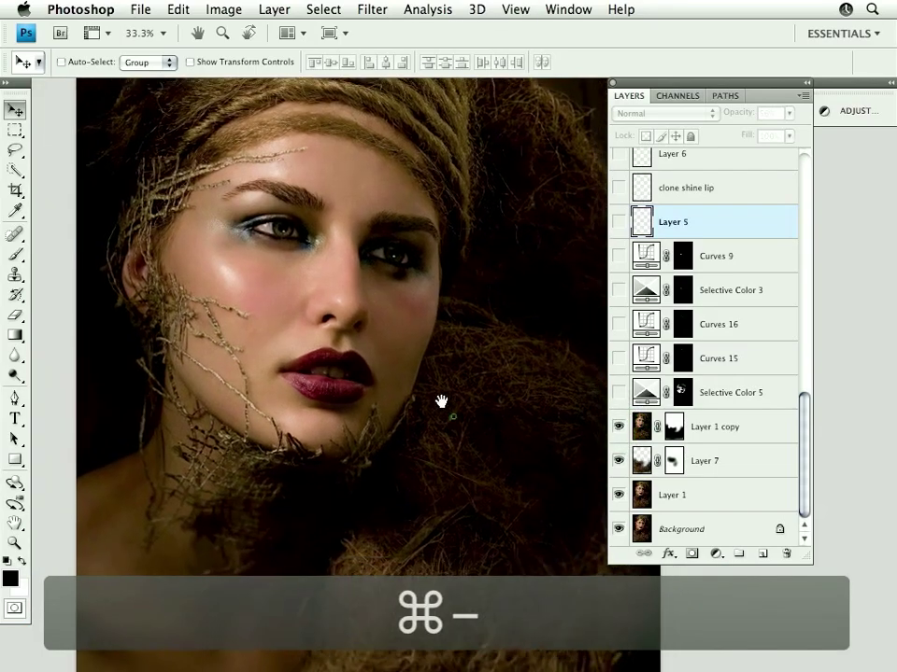
{"action": "left_click", "coordinate": [452, 417]}
{"action": "left_click", "coordinate": [618, 427]}
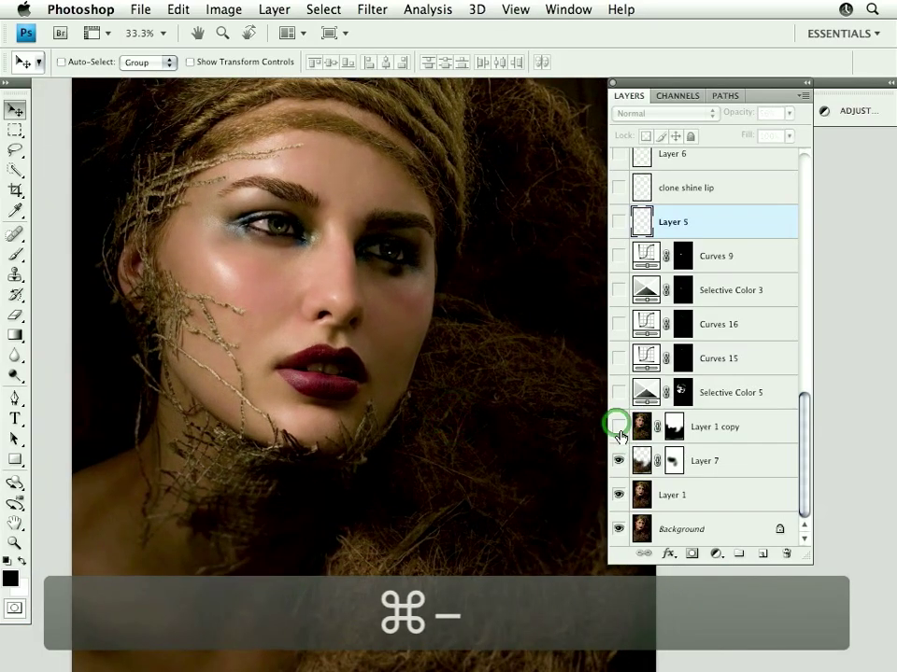
{"action": "left_click", "coordinate": [617, 427]}
{"action": "left_click", "coordinate": [617, 428]}
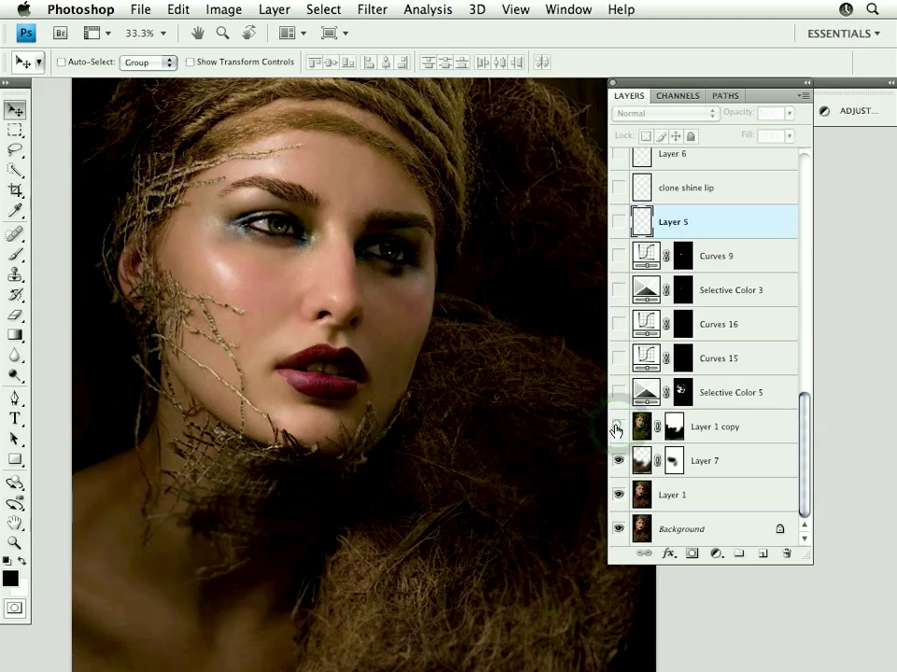
{"action": "left_click", "coordinate": [616, 427]}
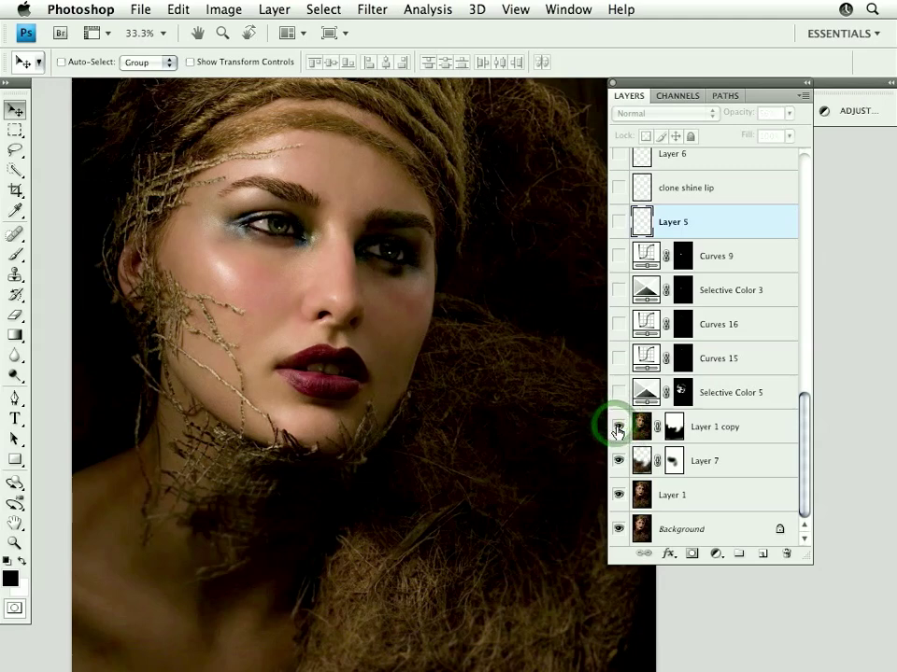
{"action": "left_click", "coordinate": [617, 428]}
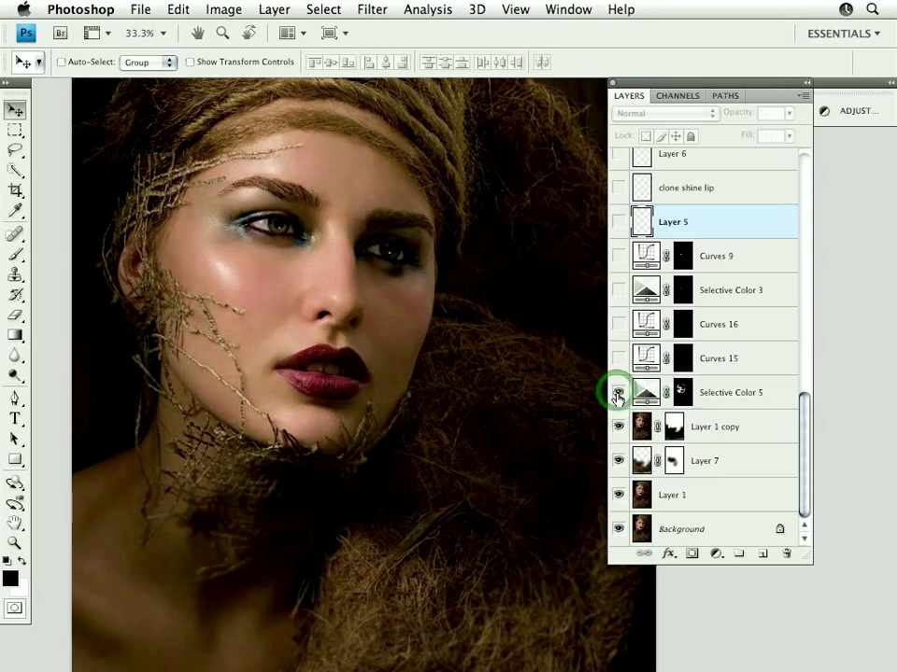
- Show the Curves 15 layer and view the masks of Selective Color 5 and Curves 15 on the canvas
{"action": "left_click", "coordinate": [617, 358]}
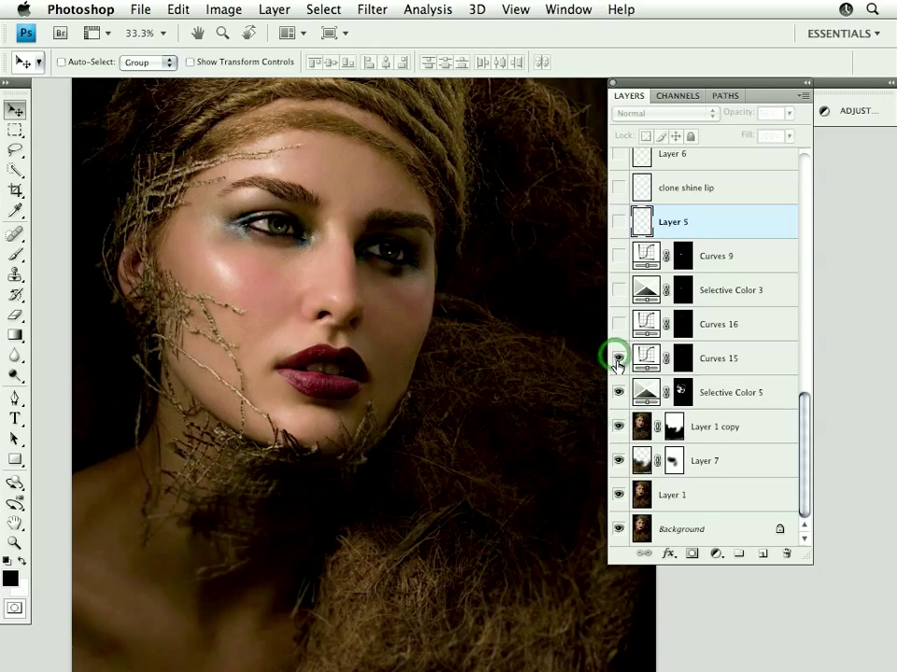
{"action": "left_click", "coordinate": [618, 363]}
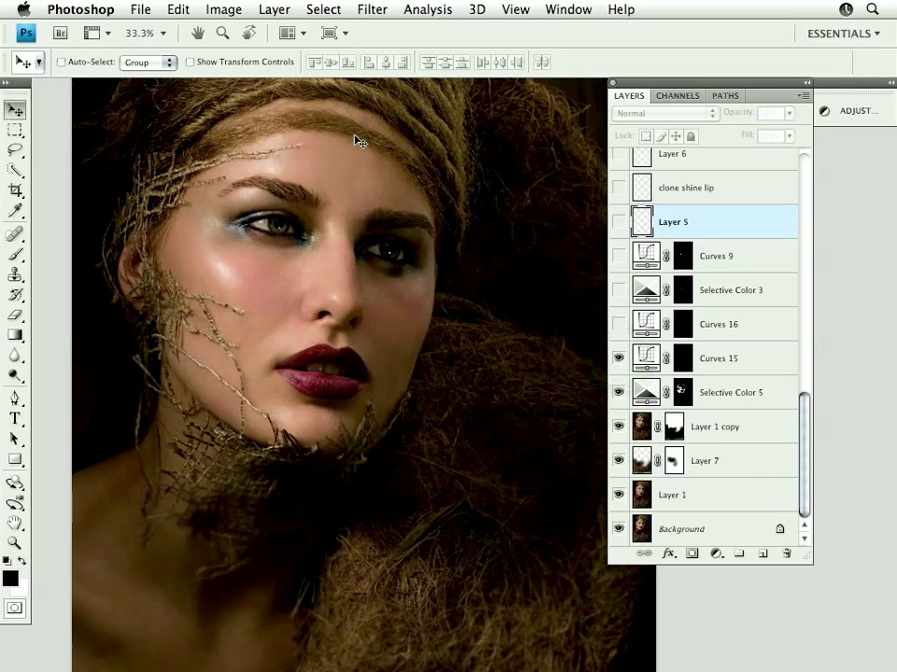
{"action": "left_click", "coordinate": [682, 392], "text": "alt"}
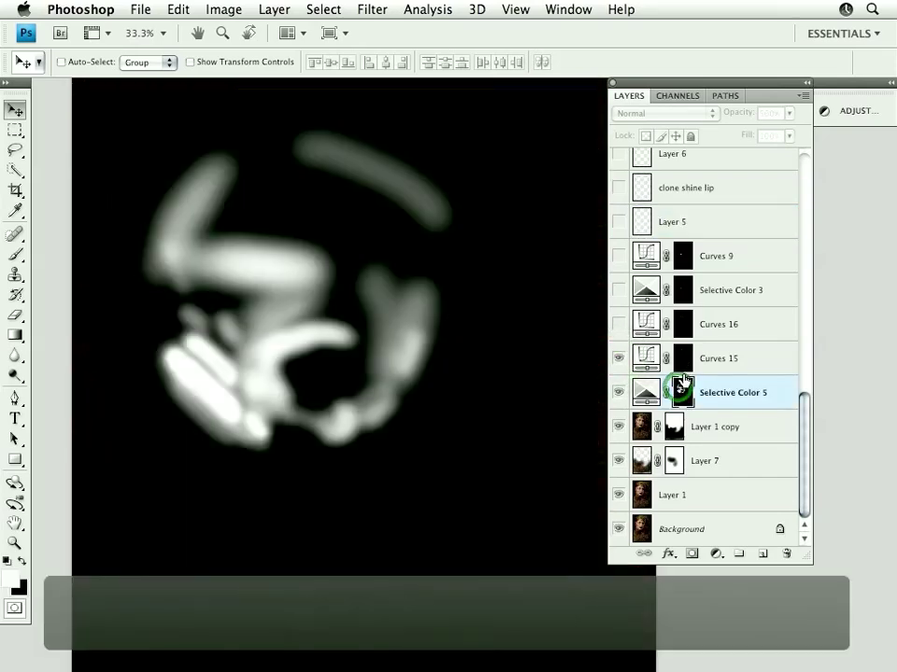
{"action": "left_click", "coordinate": [682, 359], "text": "alt"}
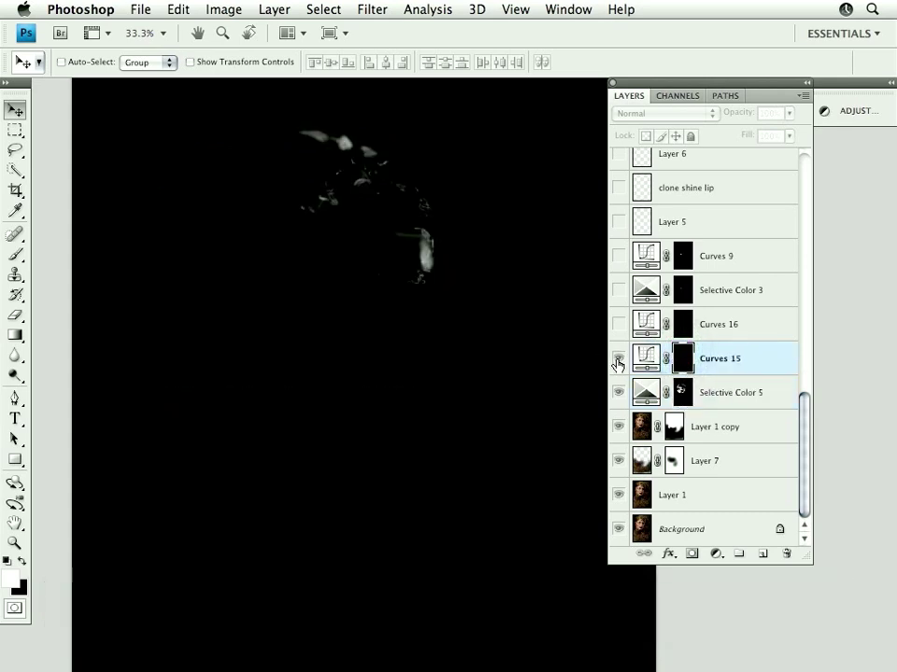
- Return to the portrait and compare it with Curves 15 hidden and shown, leaving the layer visible
{"action": "left_click", "coordinate": [617, 361]}
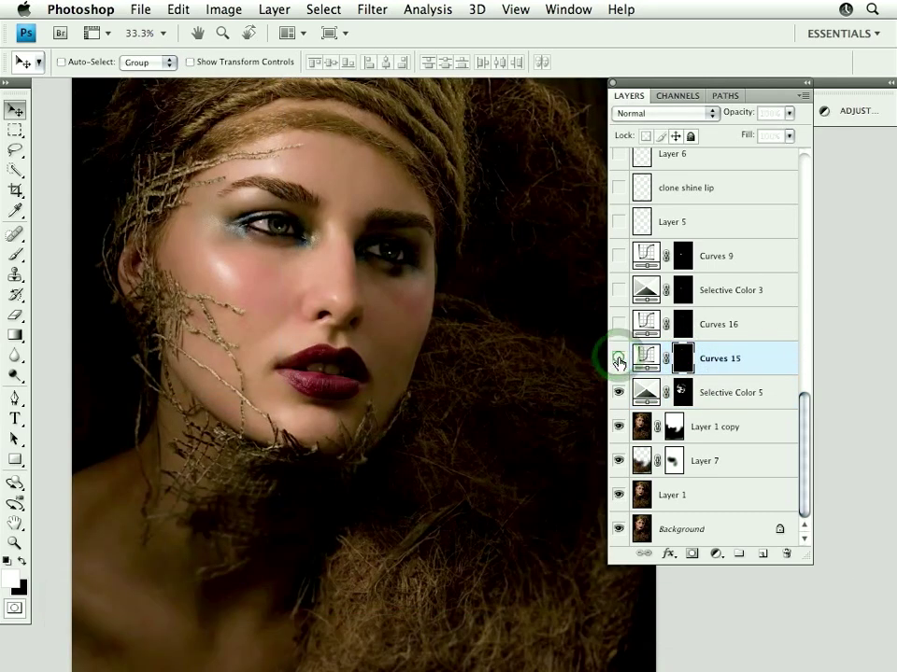
{"action": "left_click", "coordinate": [617, 359]}
{"action": "left_click", "coordinate": [617, 358]}
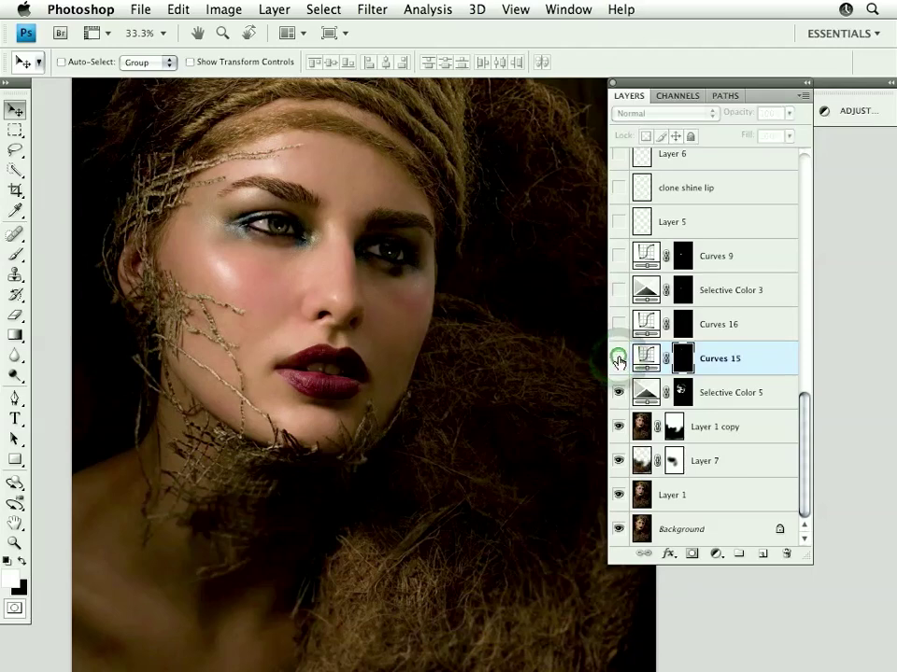
{"action": "left_click", "coordinate": [617, 358]}
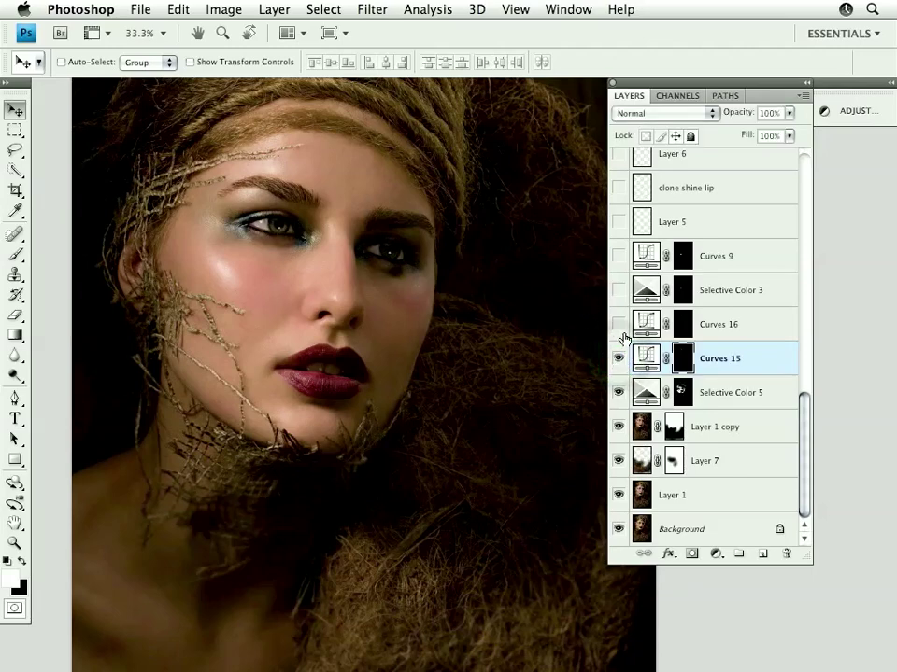
- Show the Curves 16 layer and inspect its mask on the canvas, returning to the portrait with the layer visible
{"action": "left_click", "coordinate": [617, 359]}
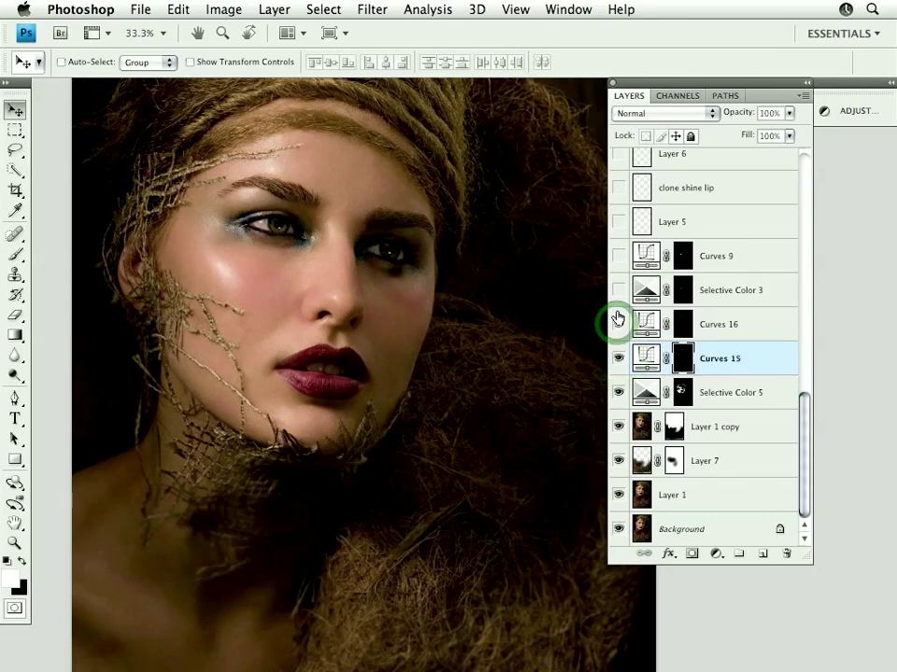
{"action": "left_click", "coordinate": [679, 324], "text": "alt"}
{"action": "left_click", "coordinate": [679, 324], "text": "alt"}
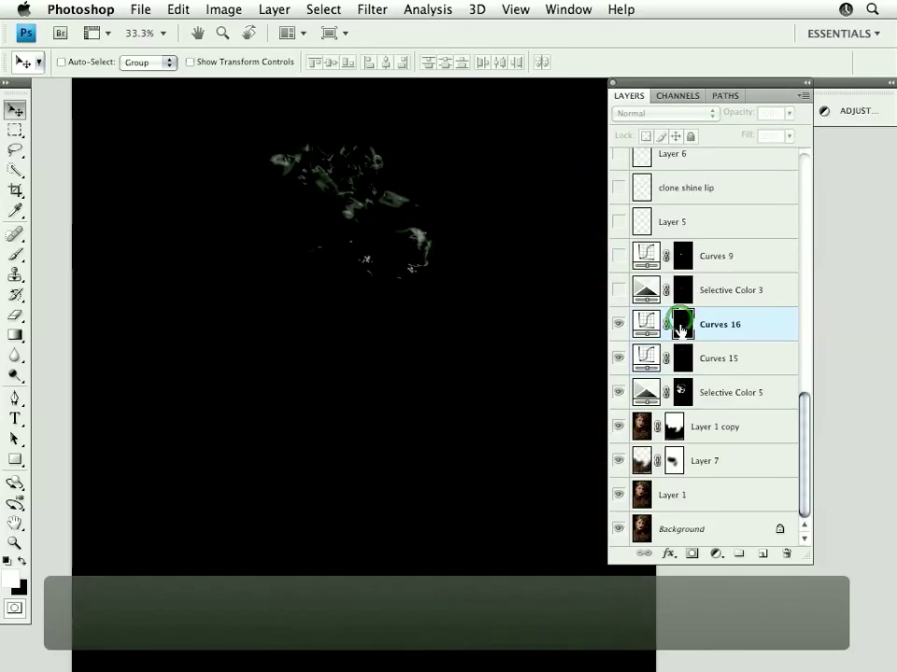
{"action": "left_click", "coordinate": [617, 324]}
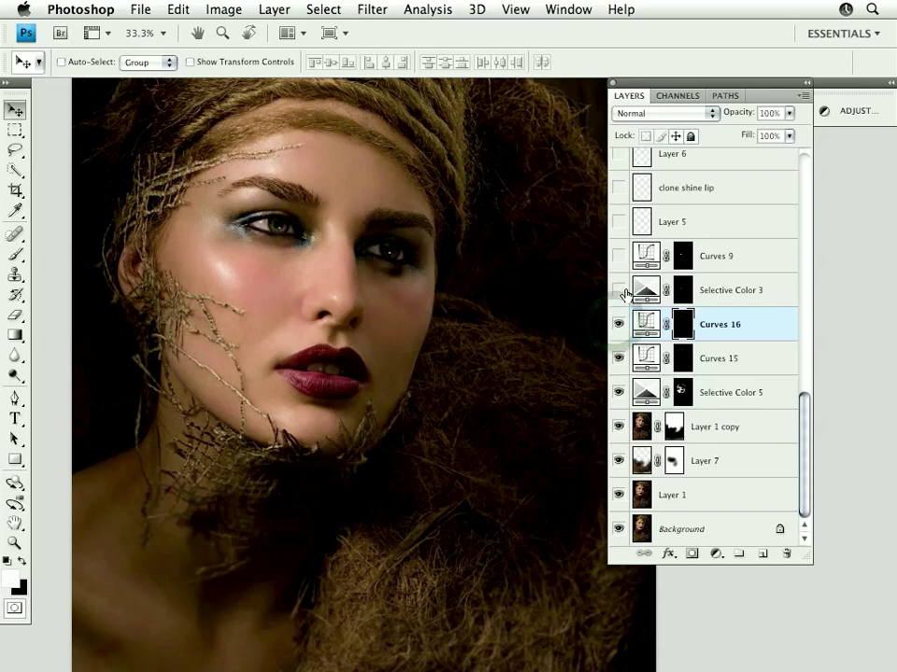
- Show Selective Color 3 and compare the face up close with Curves 16 hidden and shown, leaving both visible
{"action": "left_click", "coordinate": [617, 291]}
{"action": "left_click_drag", "start_coordinate": [276, 124], "coordinate": [383, 280]}
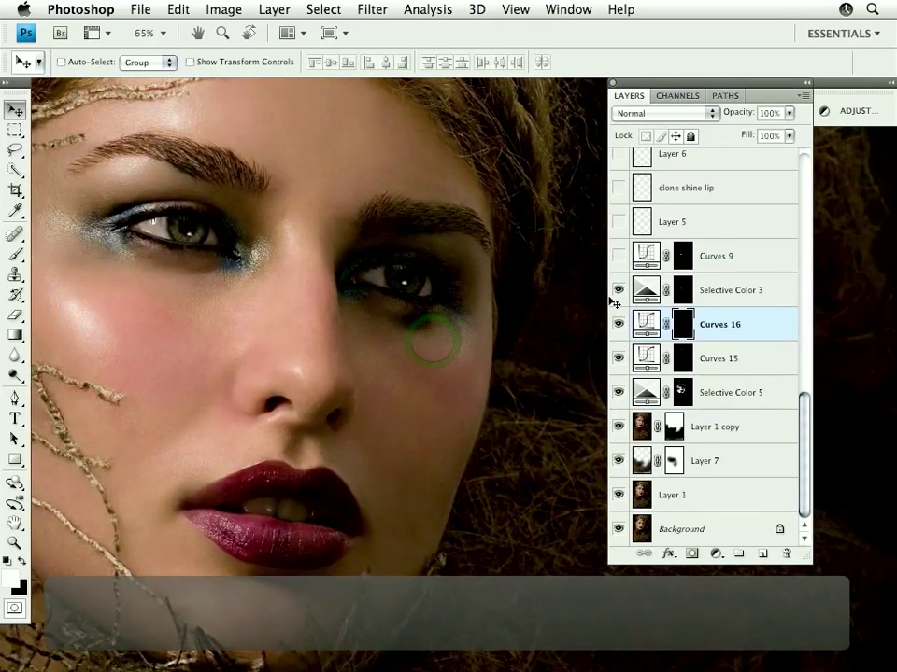
{"action": "left_click", "coordinate": [617, 325]}
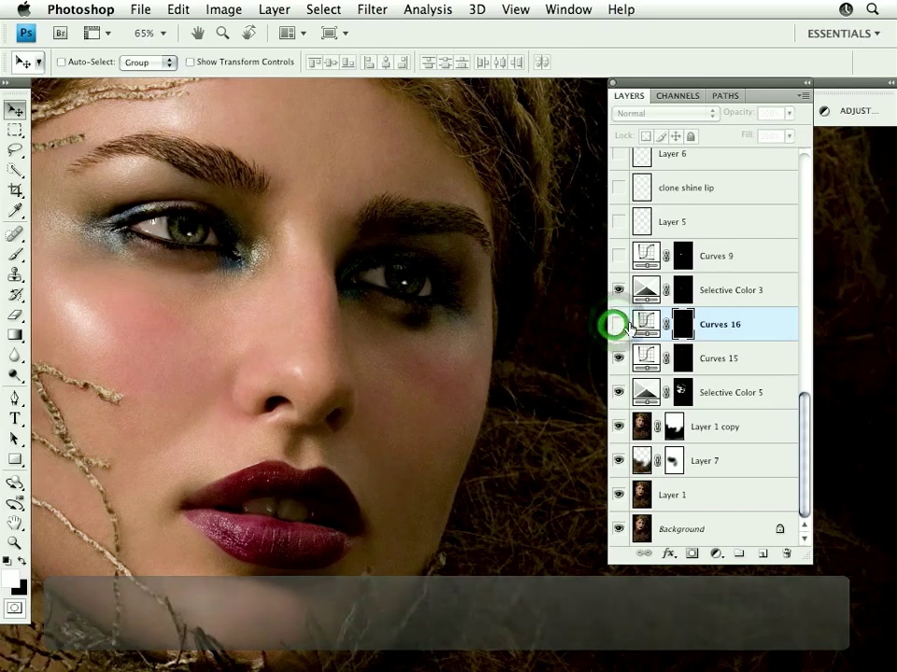
{"action": "left_click", "coordinate": [617, 325]}
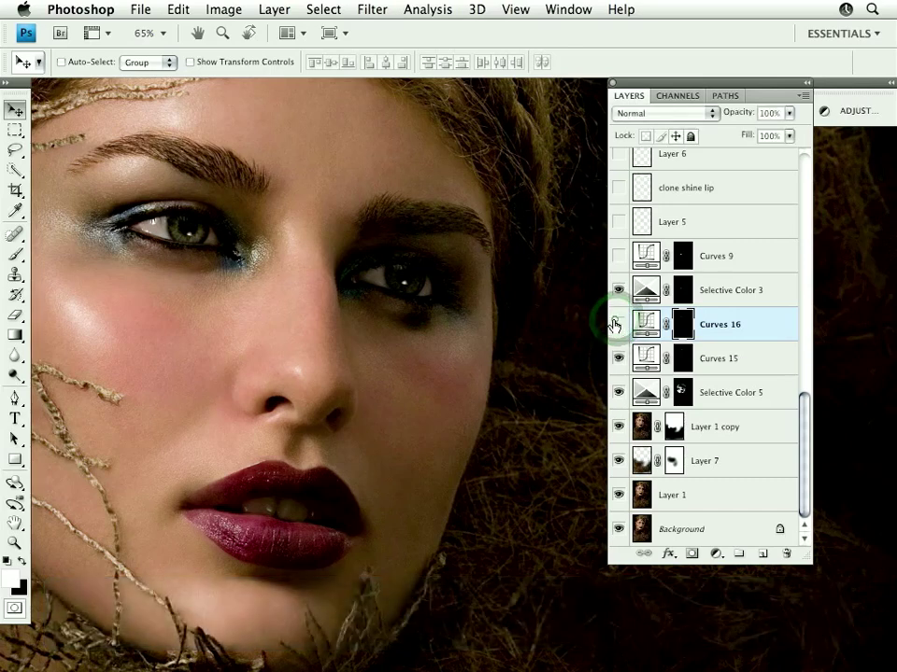
{"action": "left_click", "coordinate": [616, 325]}
{"action": "left_click", "coordinate": [616, 325]}
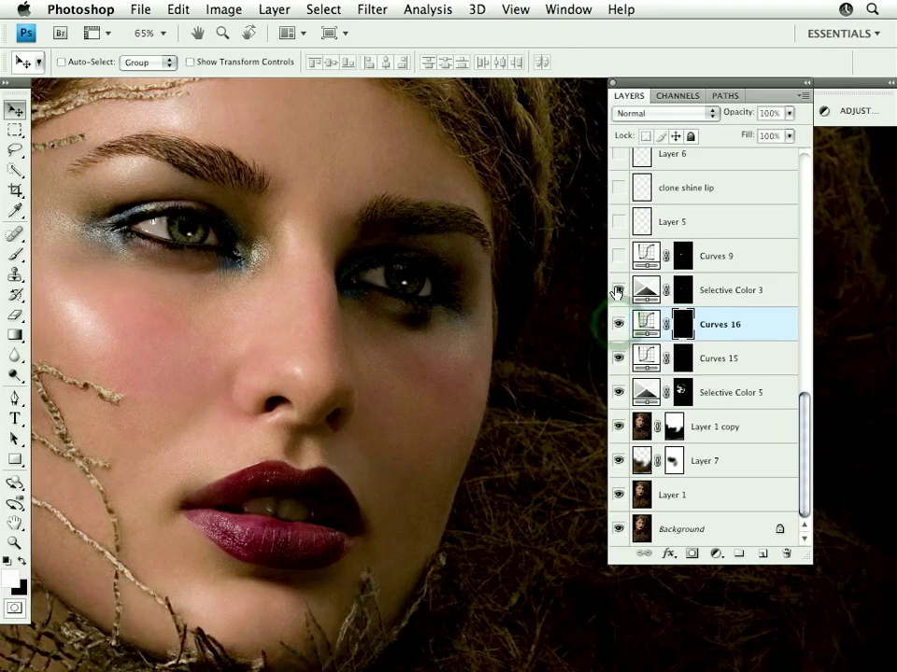
- Toggle Selective Color 3 off and on, and view its mask over the lips
{"action": "left_click", "coordinate": [617, 292]}
{"action": "left_click", "coordinate": [617, 293]}
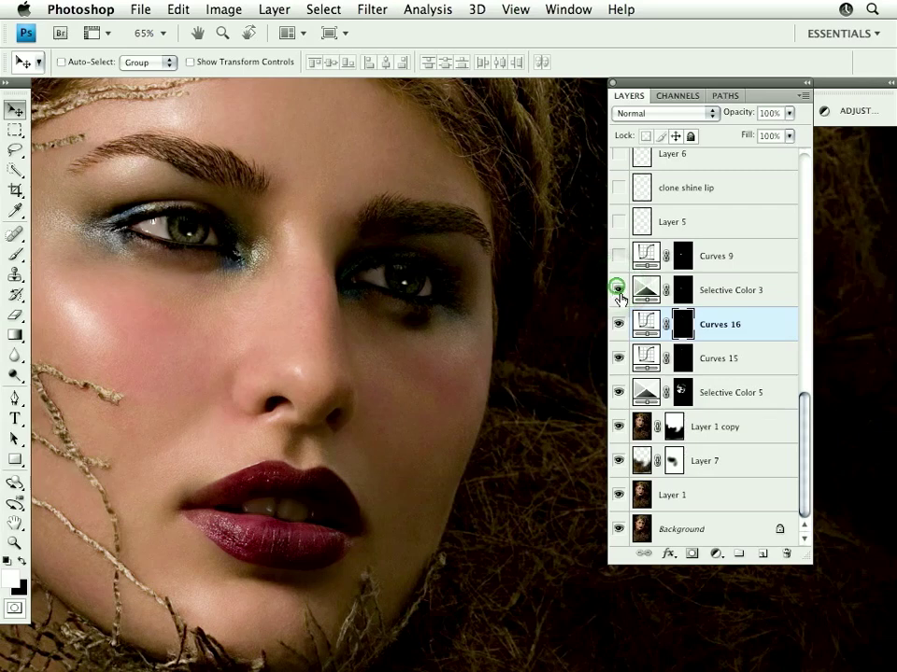
{"action": "left_click", "coordinate": [683, 292], "text": "alt"}
{"action": "left_click", "coordinate": [683, 292], "text": "alt"}
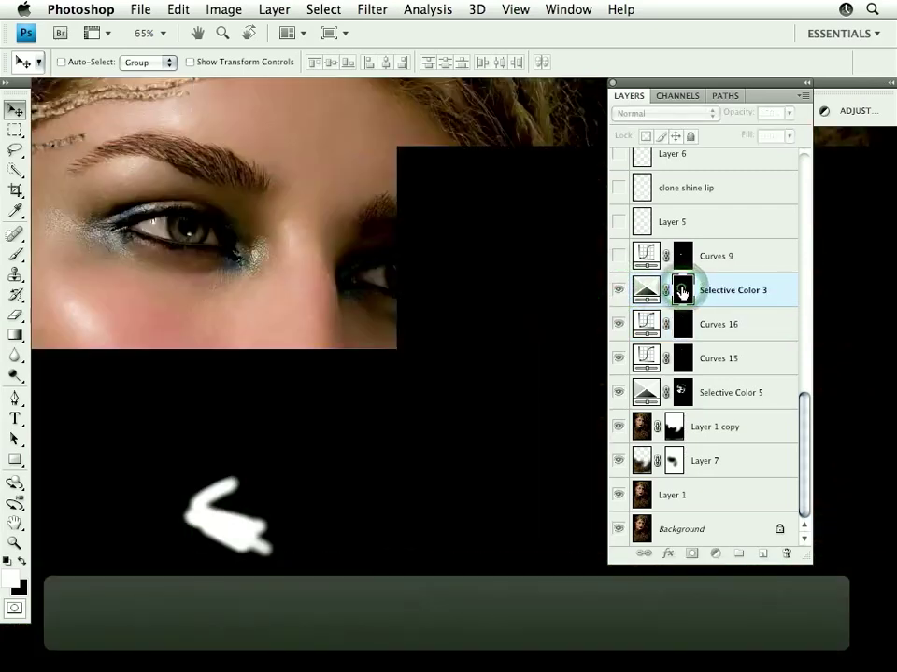
- Compare the lower lip's colour with Selective Color 3 hidden and shown, leaving the layer visible
{"action": "left_click", "coordinate": [617, 292]}
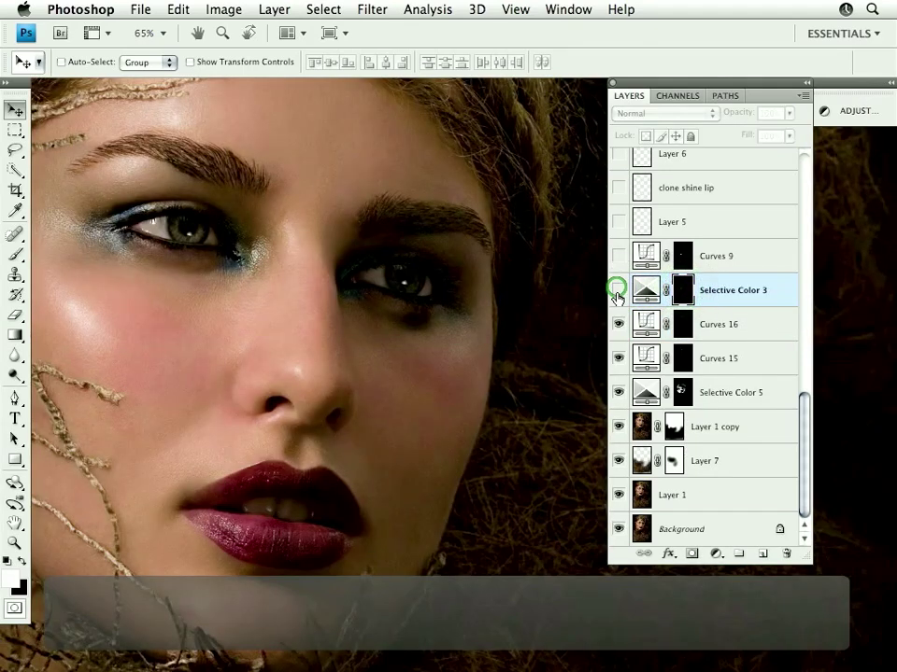
{"action": "left_click", "coordinate": [618, 292]}
{"action": "left_click", "coordinate": [618, 291]}
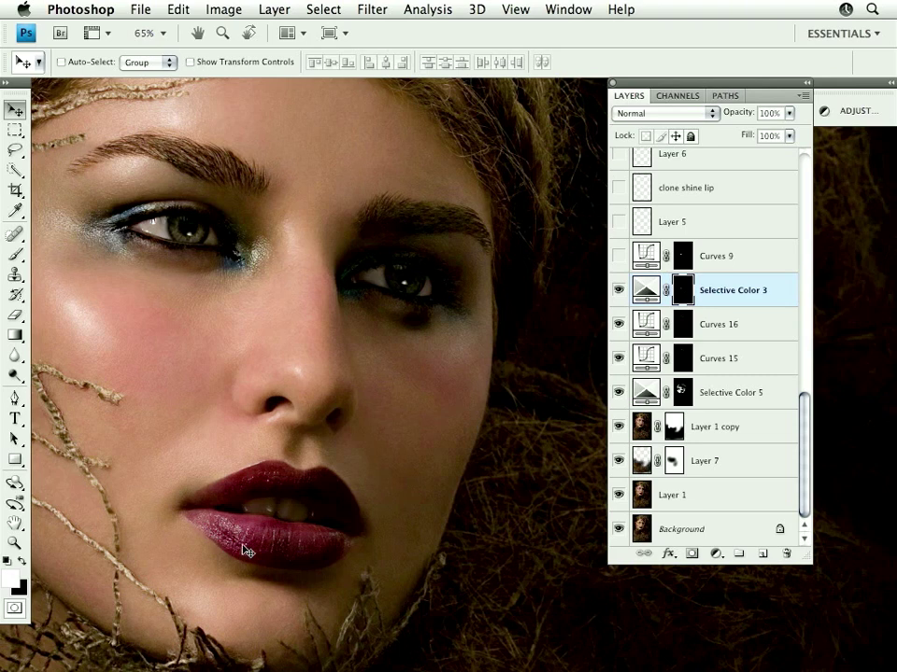
{"action": "left_click", "coordinate": [618, 291]}
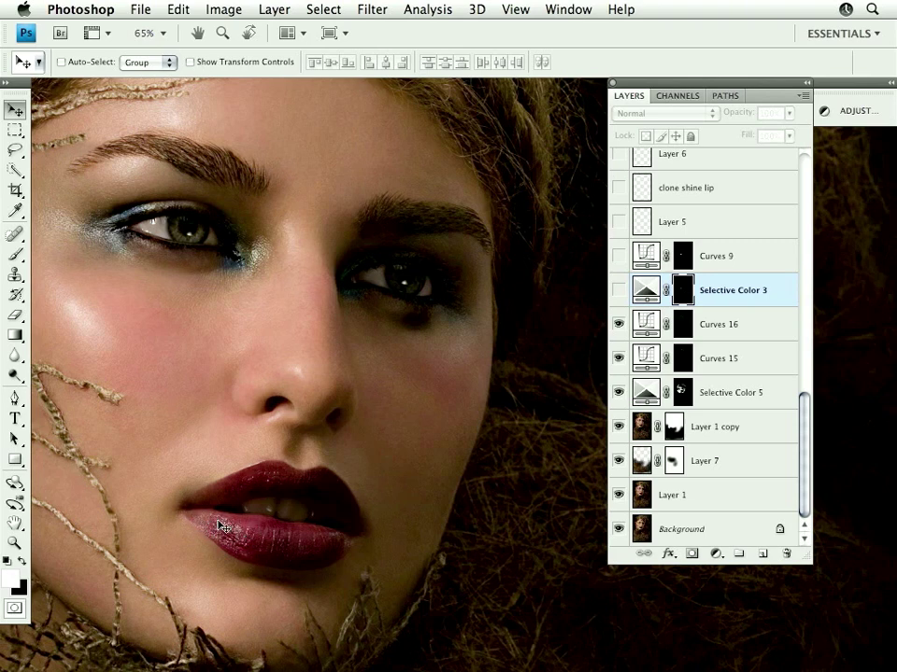
{"action": "left_click", "coordinate": [617, 291]}
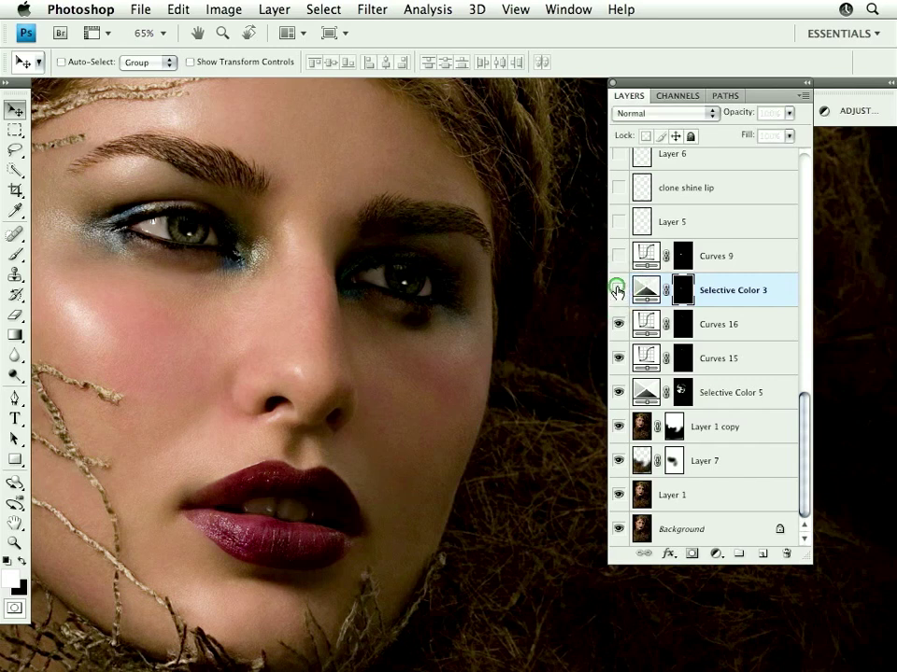
{"action": "left_click", "coordinate": [617, 291]}
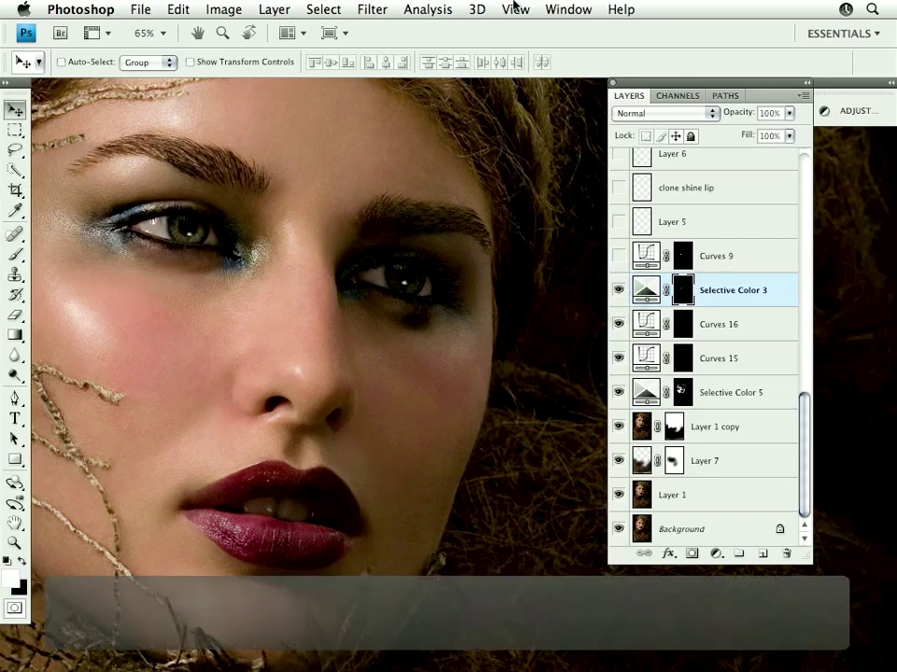
- Show the Curves 9 layer with the whole face in view
{"action": "key", "text": "super+minus"}
{"action": "left_click_drag", "start_coordinate": [394, 361], "coordinate": [400, 347]}
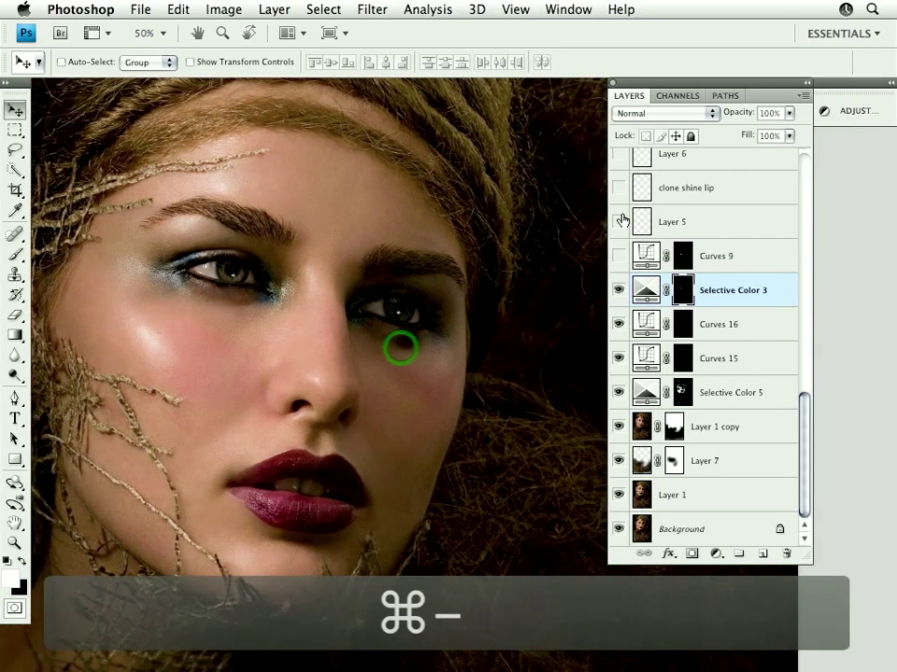
{"action": "left_click", "coordinate": [616, 257]}
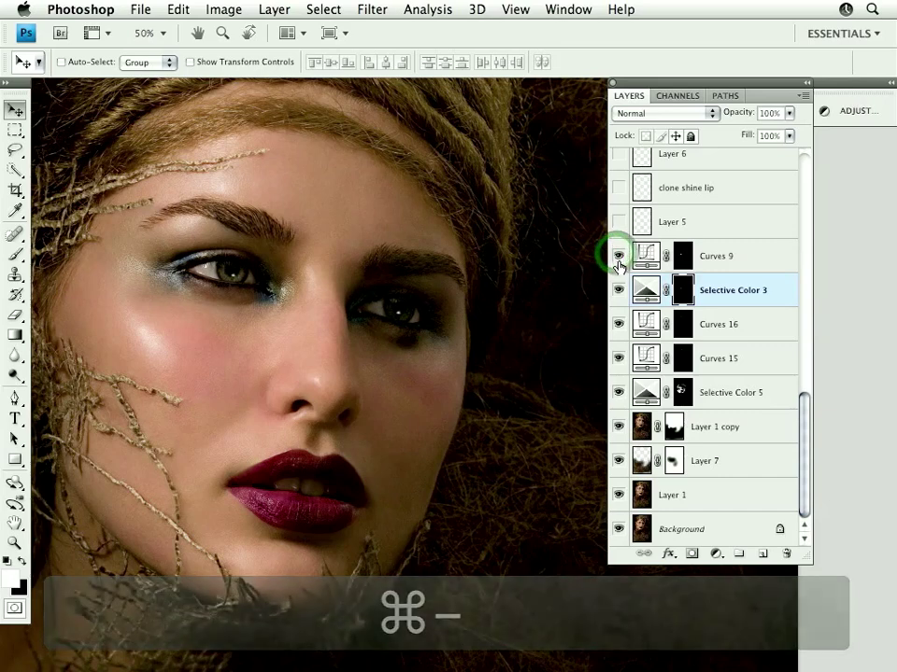
- Compare the face with Curves 9 and with Layer 1 copy hidden and shown, leaving both layers visible
{"action": "left_click", "coordinate": [616, 257]}
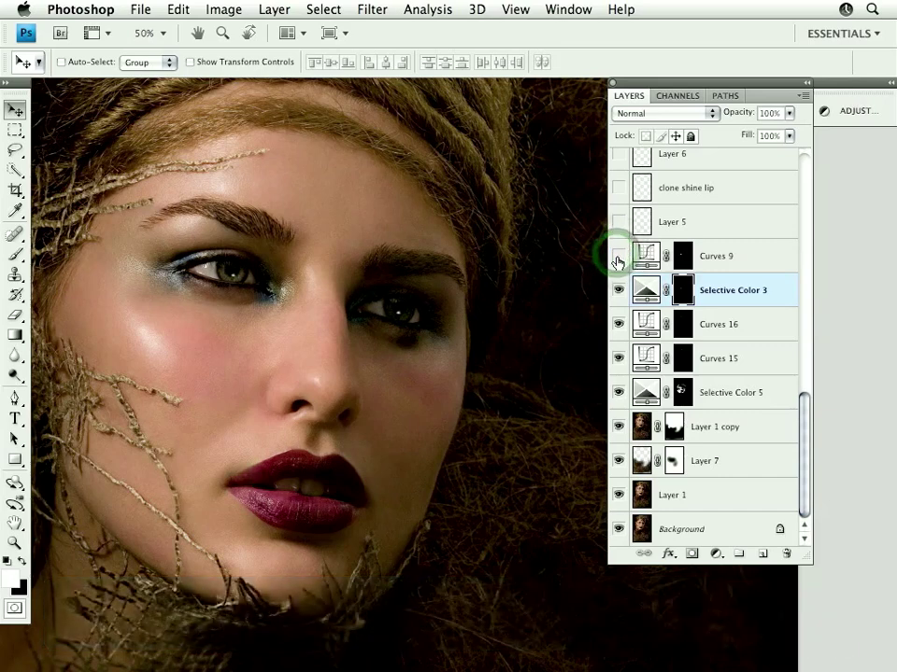
{"action": "left_click", "coordinate": [617, 258]}
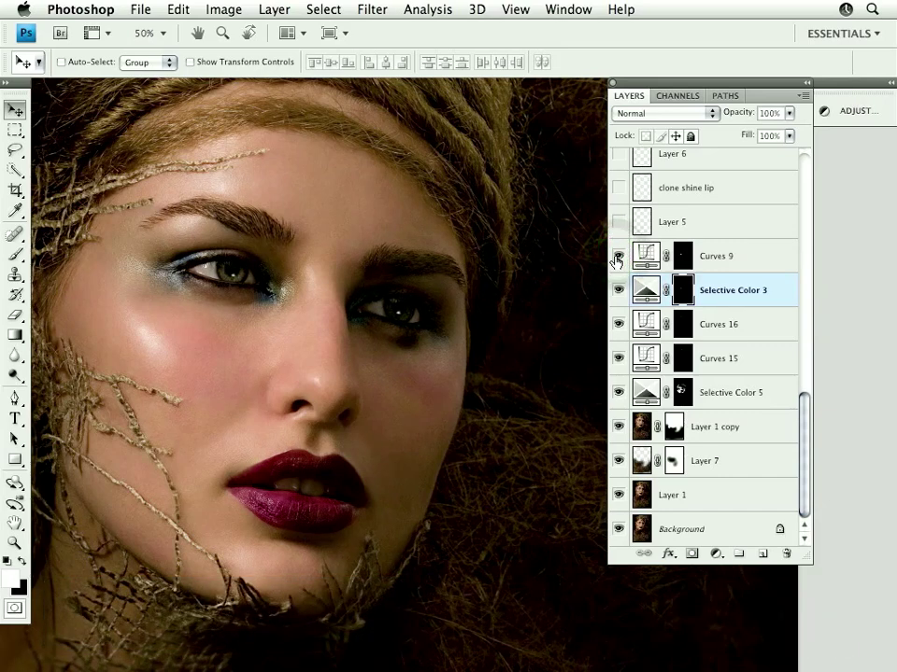
{"action": "left_click", "coordinate": [617, 429]}
{"action": "left_click", "coordinate": [616, 429]}
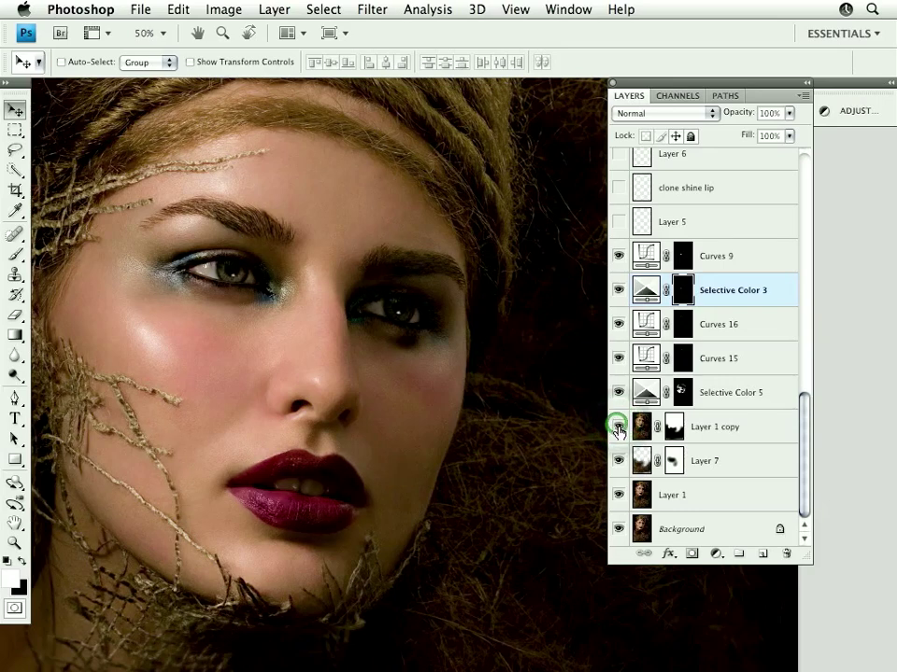
{"action": "left_click", "coordinate": [617, 428]}
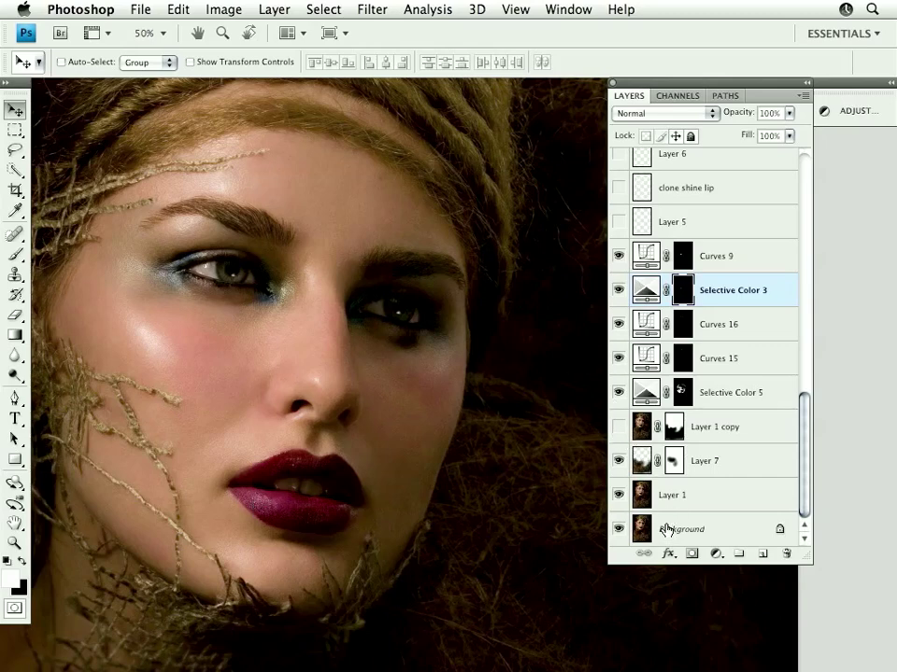
{"action": "left_click", "coordinate": [617, 427]}
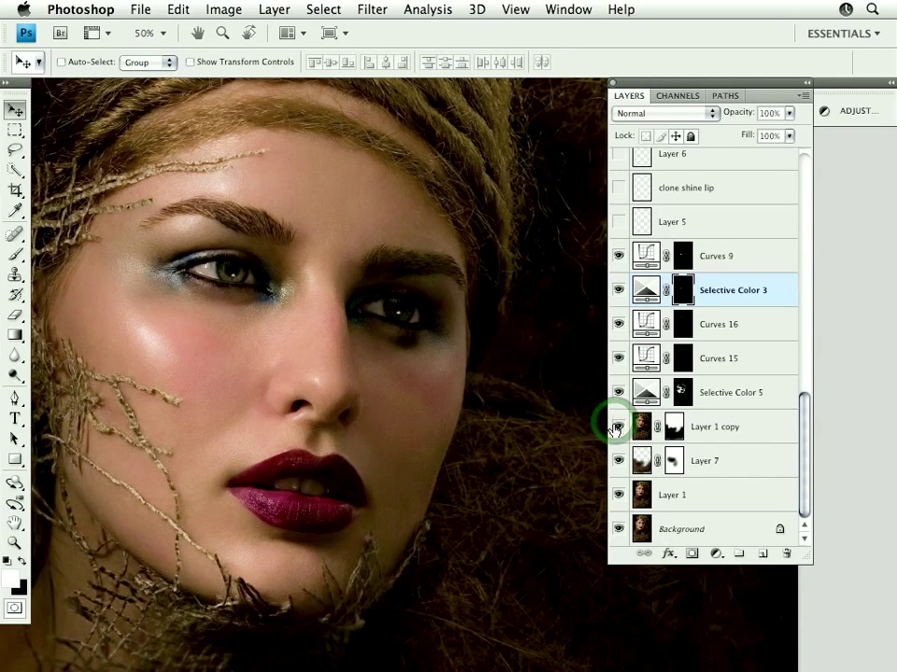
{"action": "left_click", "coordinate": [616, 428]}
{"action": "left_click", "coordinate": [617, 427]}
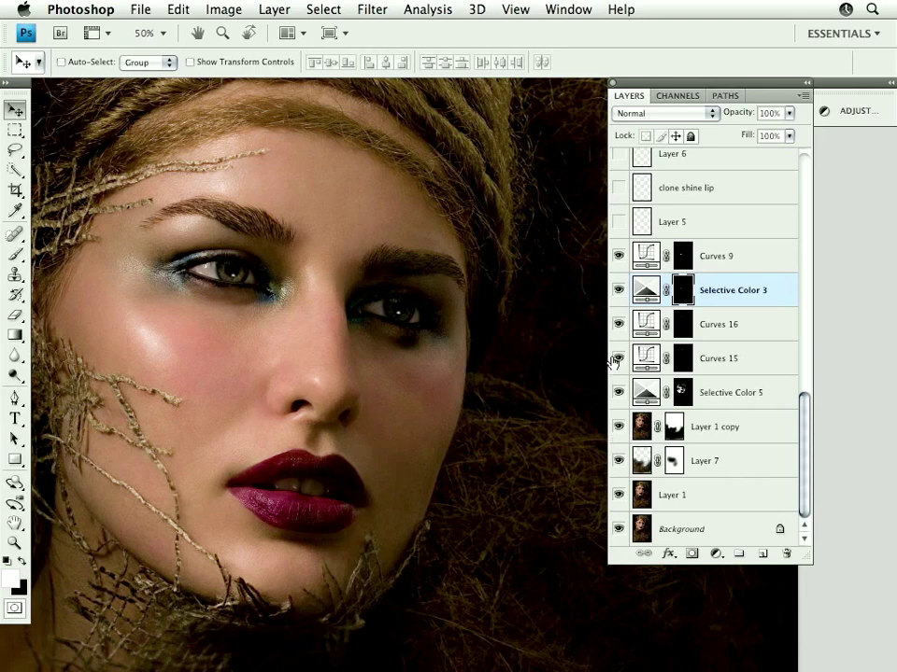
- Show the Layer 5, clone shine lip, Layer 6 and thin line shine layers above Curves 9
{"action": "left_click", "coordinate": [617, 223]}
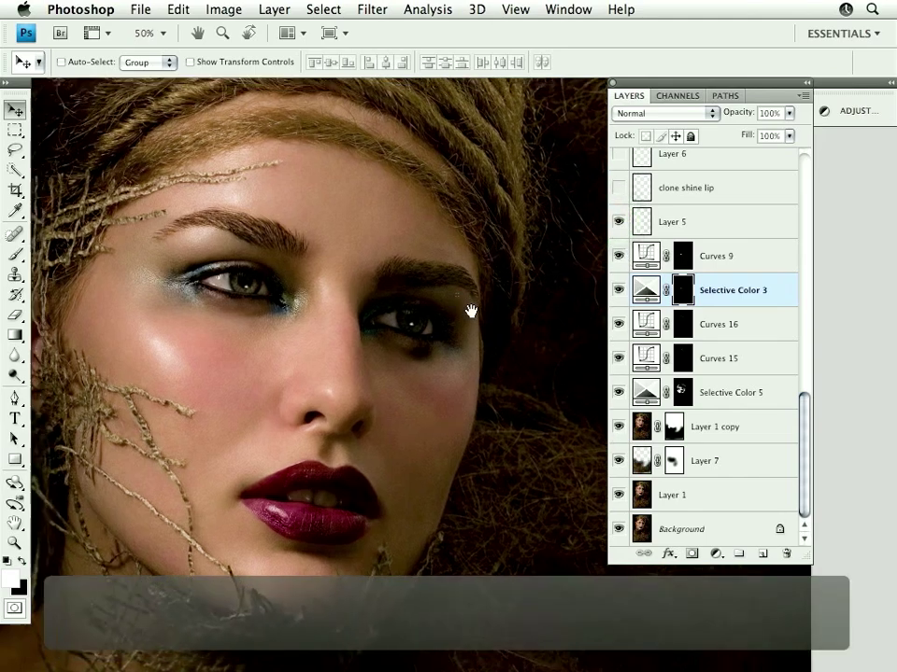
{"action": "left_click", "coordinate": [617, 223]}
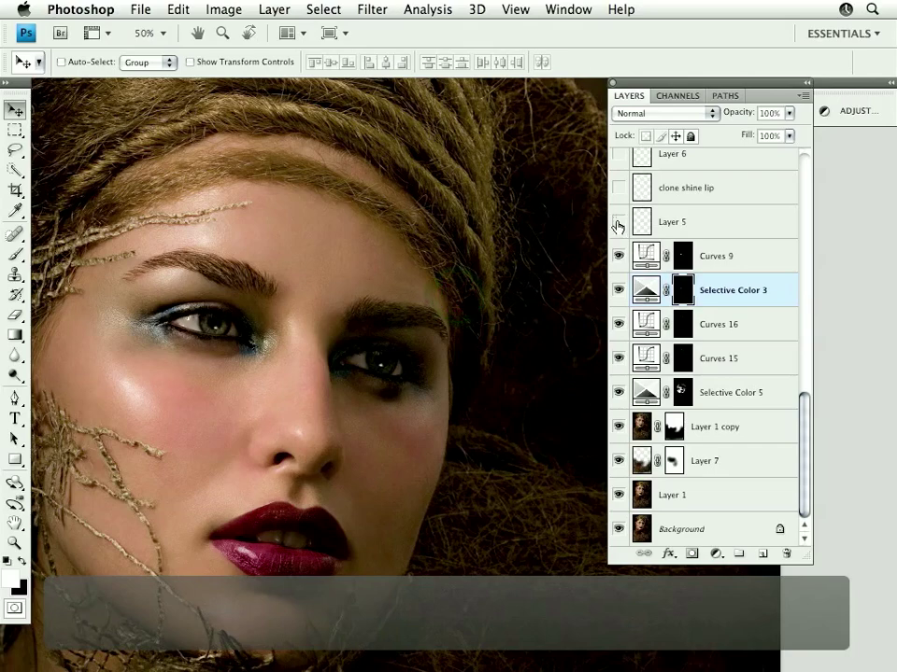
{"action": "mouse_move", "coordinate": [486, 233]}
{"action": "left_mouse_down"}
{"action": "mouse_move", "coordinate": [468, 308]}
{"action": "mouse_move", "coordinate": [471, 245]}
{"action": "left_mouse_up"}
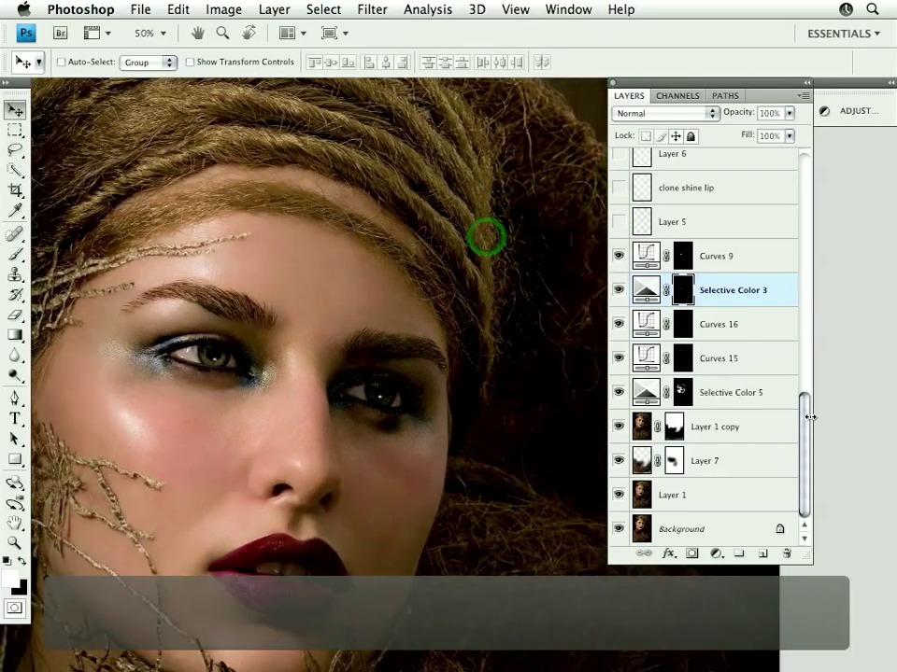
{"action": "scroll", "coordinate": [809, 405], "scroll_direction": "up", "scroll_amount": 1}
{"action": "left_click_drag", "start_coordinate": [806, 411], "coordinate": [805, 347]}
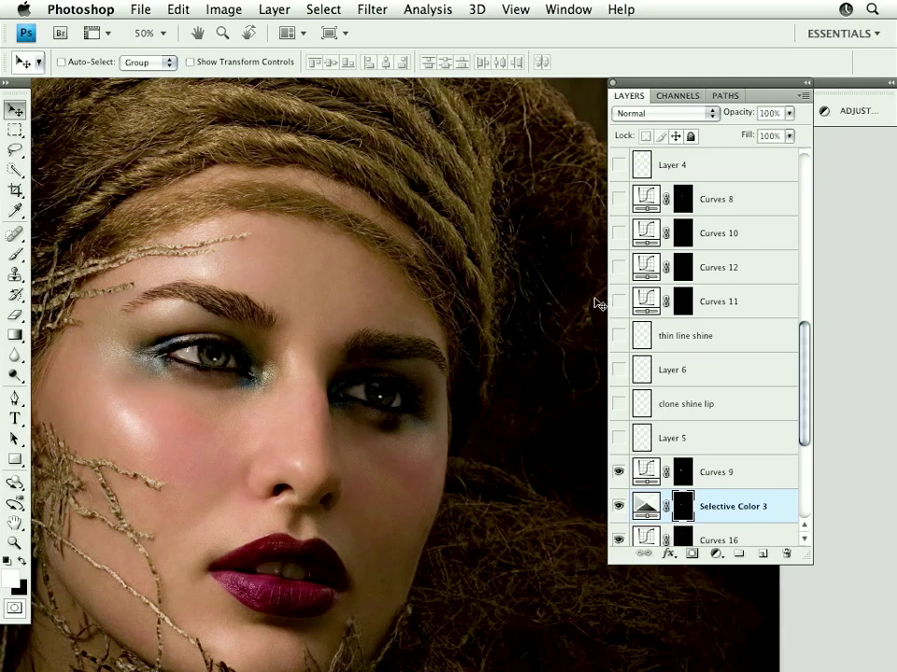
{"action": "left_click_drag", "start_coordinate": [618, 360], "coordinate": [623, 437]}
- Compare the lower lip's shine up close with Layer 5 hidden and shown, and view Layer 5 on its own before restoring the other layers
{"action": "left_click_drag", "start_coordinate": [354, 486], "coordinate": [369, 334]}
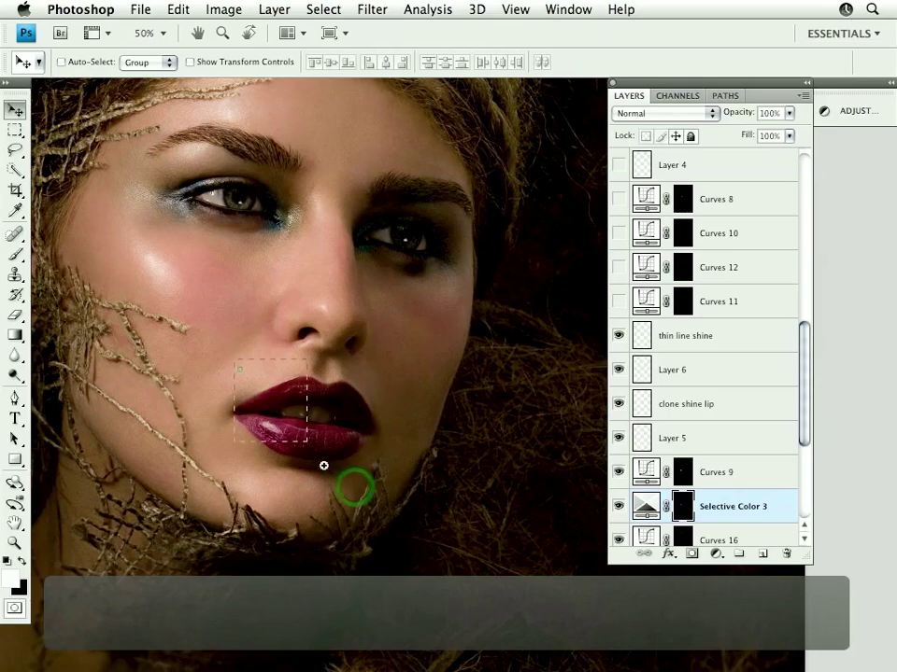
{"action": "left_click_drag", "start_coordinate": [324, 465], "coordinate": [319, 396]}
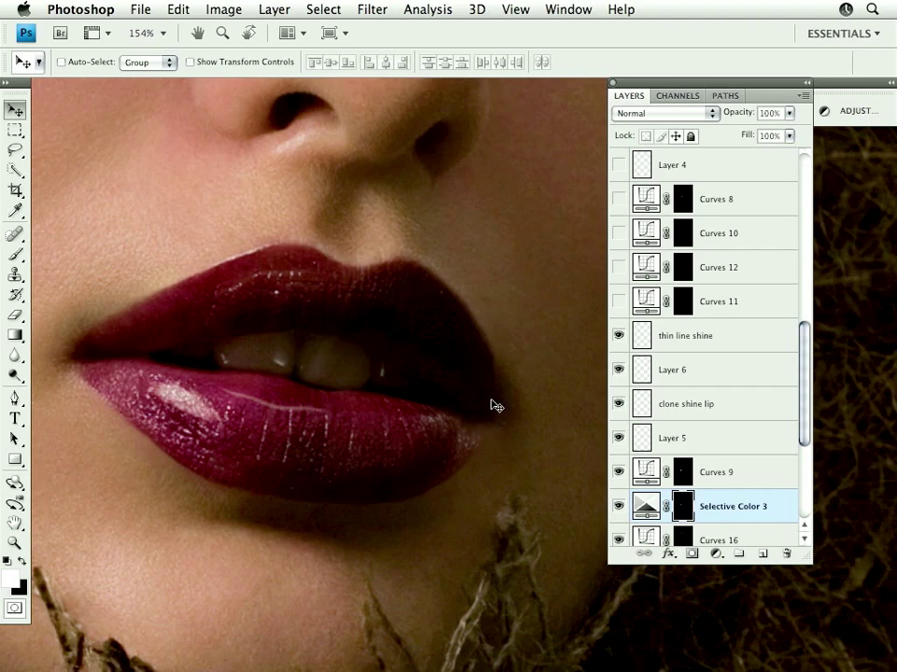
{"action": "key", "text": "space"}
{"action": "mouse_move", "coordinate": [430, 444]}
{"action": "left_mouse_down"}
{"action": "mouse_move", "coordinate": [459, 407]}
{"action": "mouse_move", "coordinate": [498, 298]}
{"action": "left_mouse_up"}
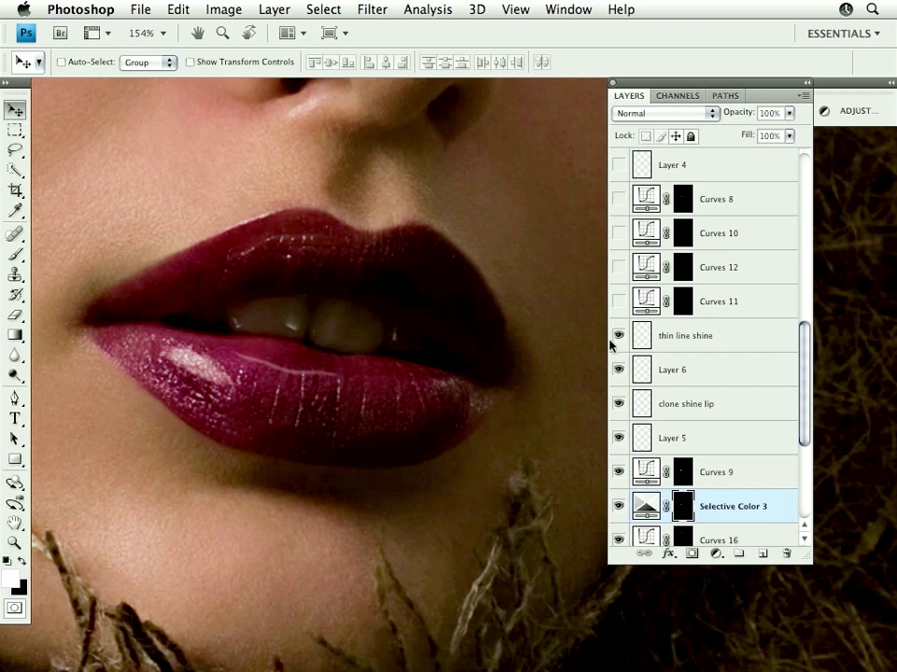
{"action": "left_click", "coordinate": [619, 438]}
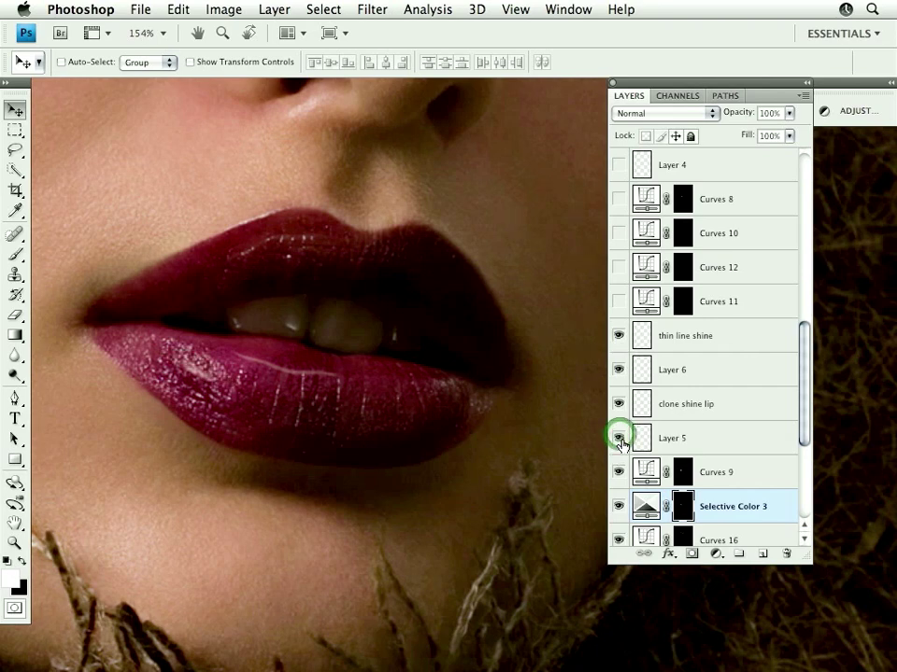
{"action": "left_click", "coordinate": [619, 437]}
{"action": "left_click", "coordinate": [618, 437]}
{"action": "left_click", "coordinate": [619, 438]}
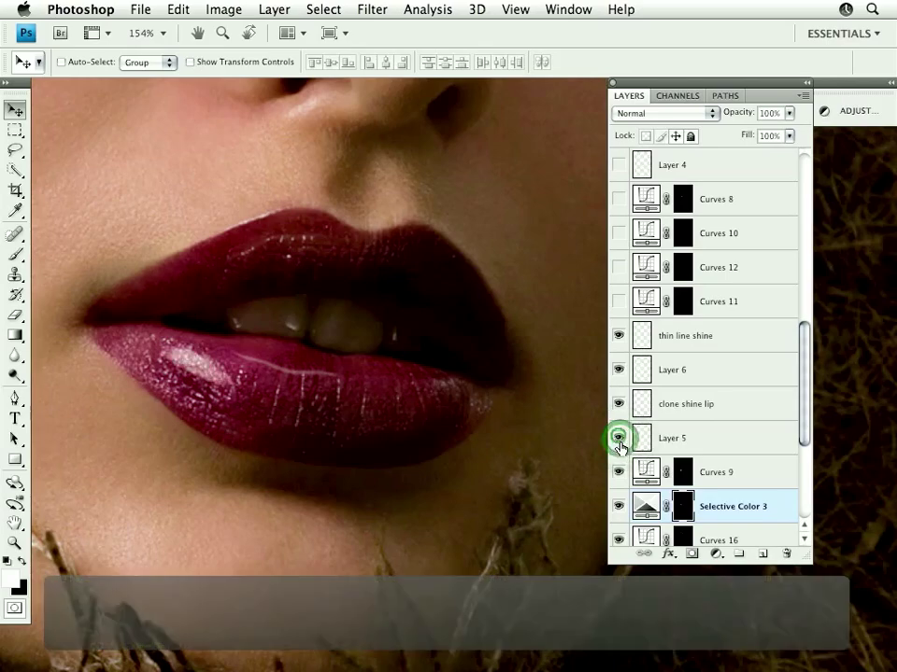
{"action": "left_click", "coordinate": [618, 437], "text": "alt"}
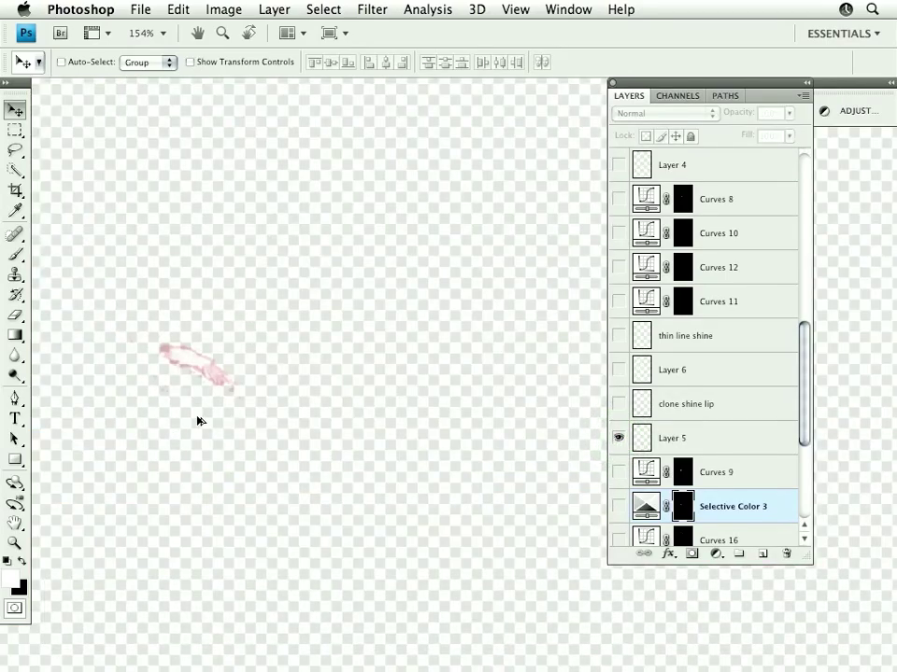
{"action": "left_click", "coordinate": [618, 438], "text": "alt"}
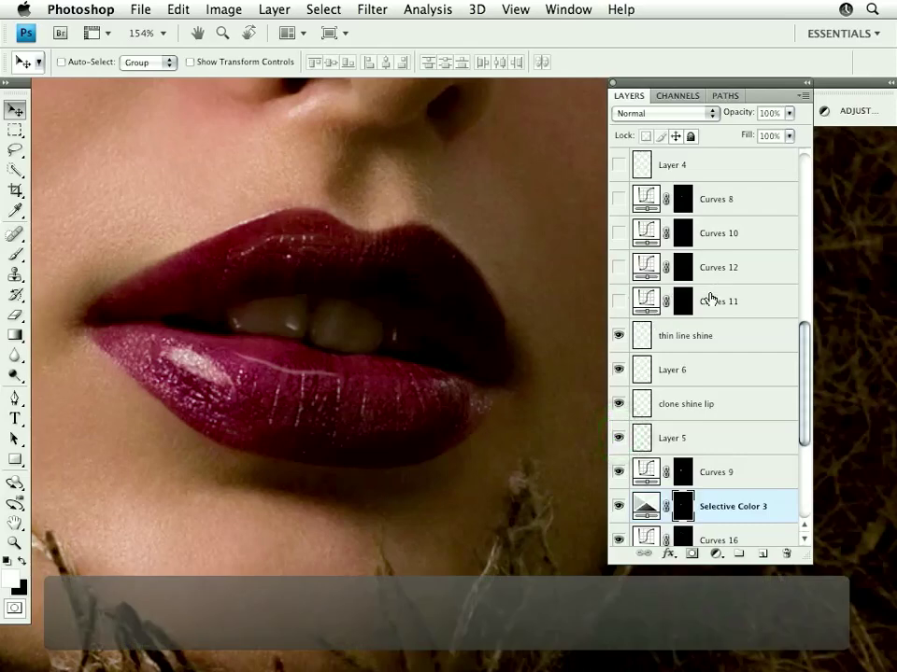
- View the Curves 11 mask over the lips and compare the lips with the layer hidden and shown, leaving it visible
{"action": "left_click_drag", "start_coordinate": [804, 350], "coordinate": [800, 321]}
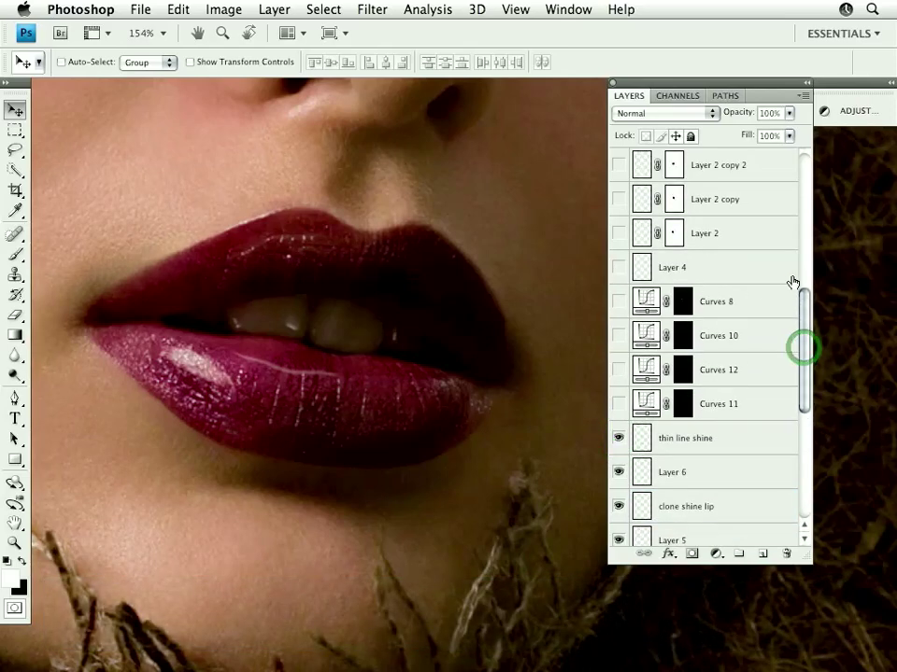
{"action": "left_click", "coordinate": [683, 403], "text": "alt"}
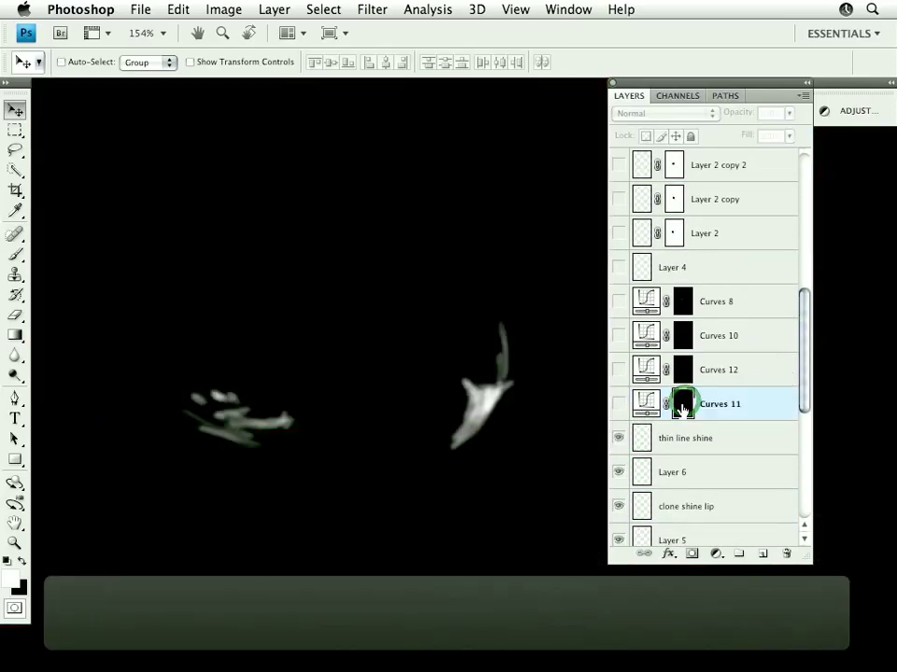
{"action": "left_click", "coordinate": [683, 402], "text": "alt"}
{"action": "left_click", "coordinate": [616, 404]}
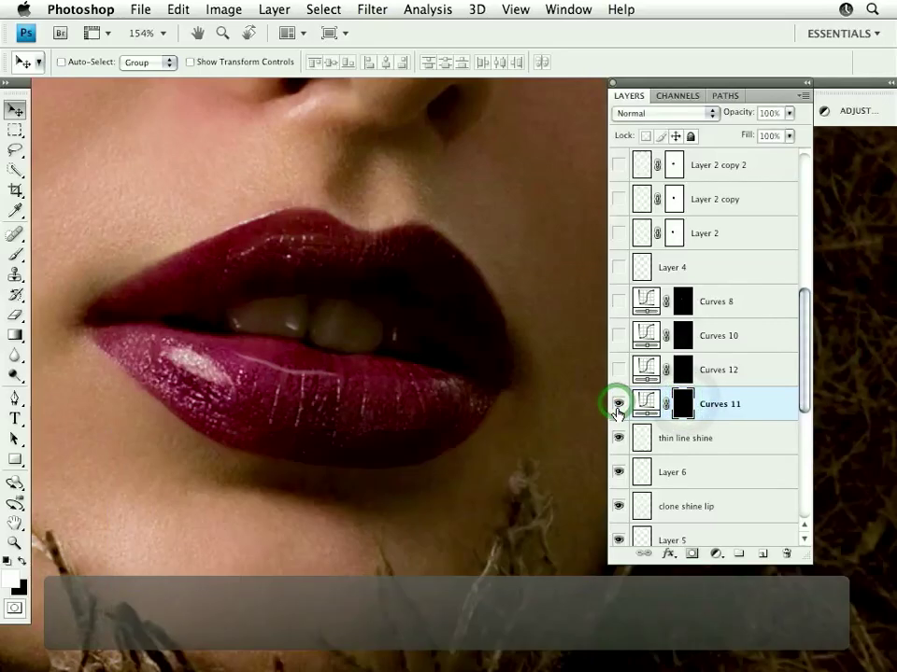
{"action": "left_click", "coordinate": [617, 404]}
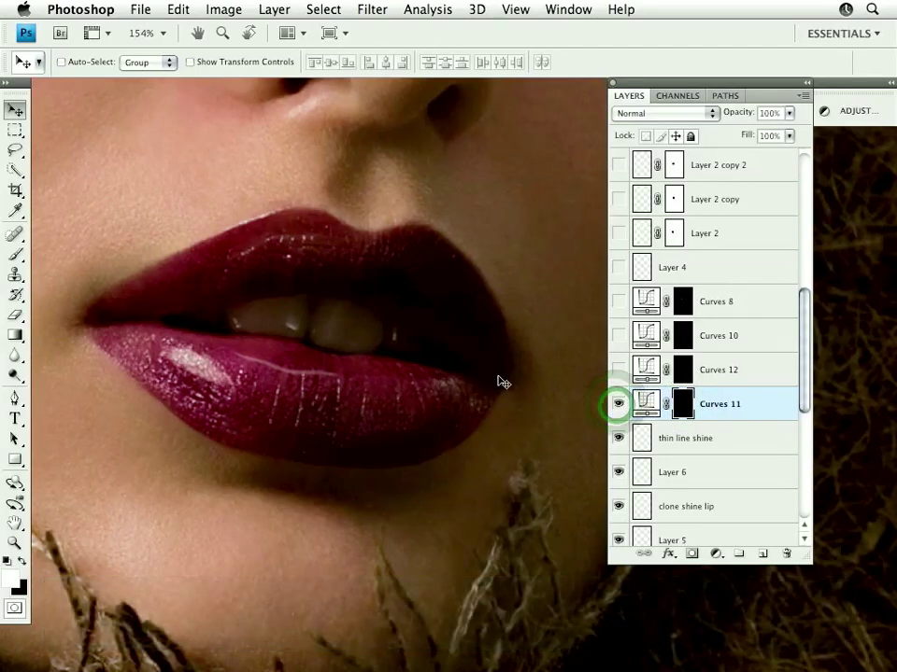
{"action": "left_click", "coordinate": [617, 405]}
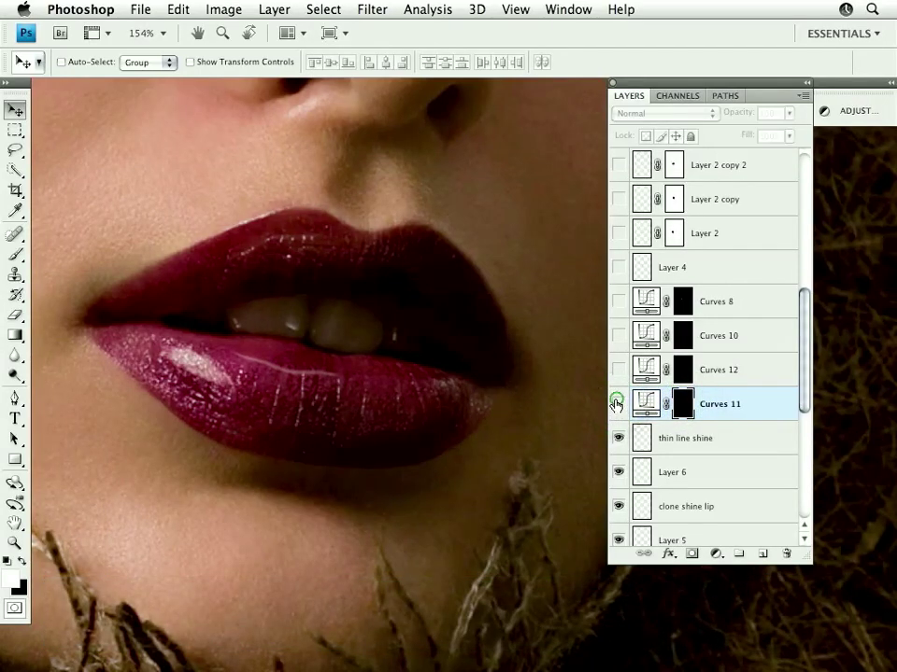
{"action": "left_click", "coordinate": [616, 404]}
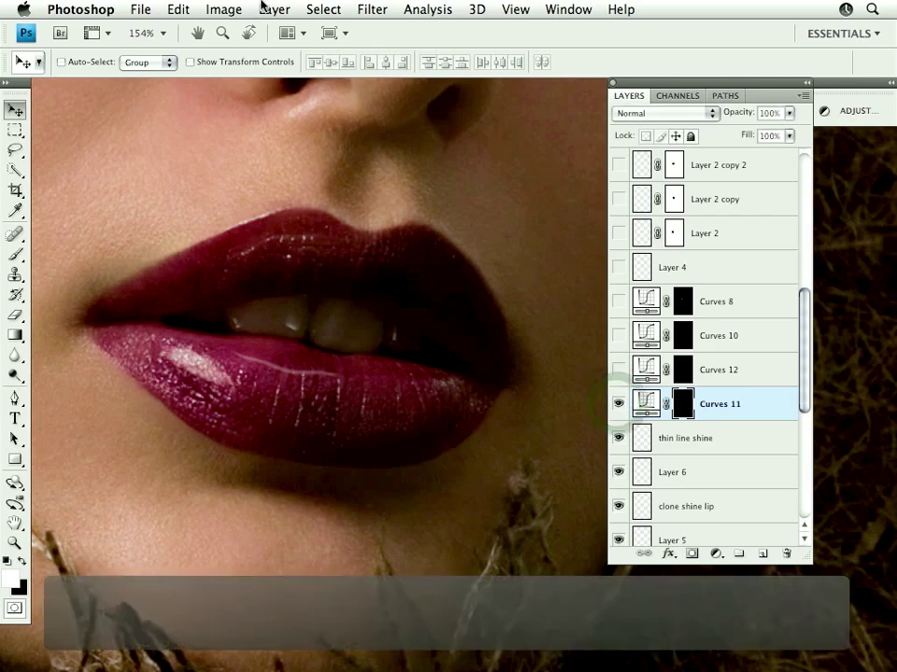
- Show the Curves 12 layer with the lips and chin in view
{"action": "key", "text": "super+minus"}
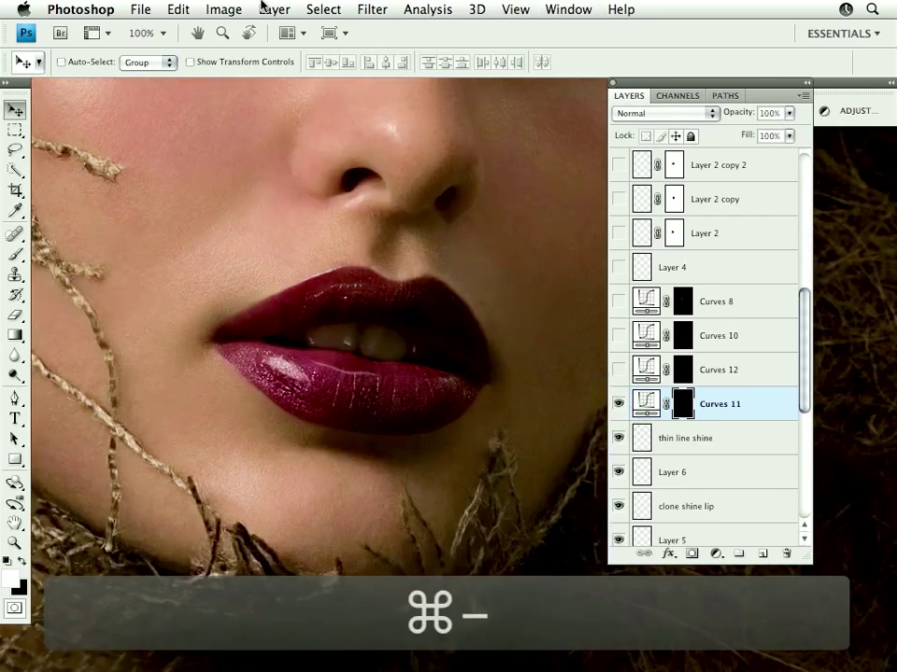
{"action": "left_click", "coordinate": [619, 371]}
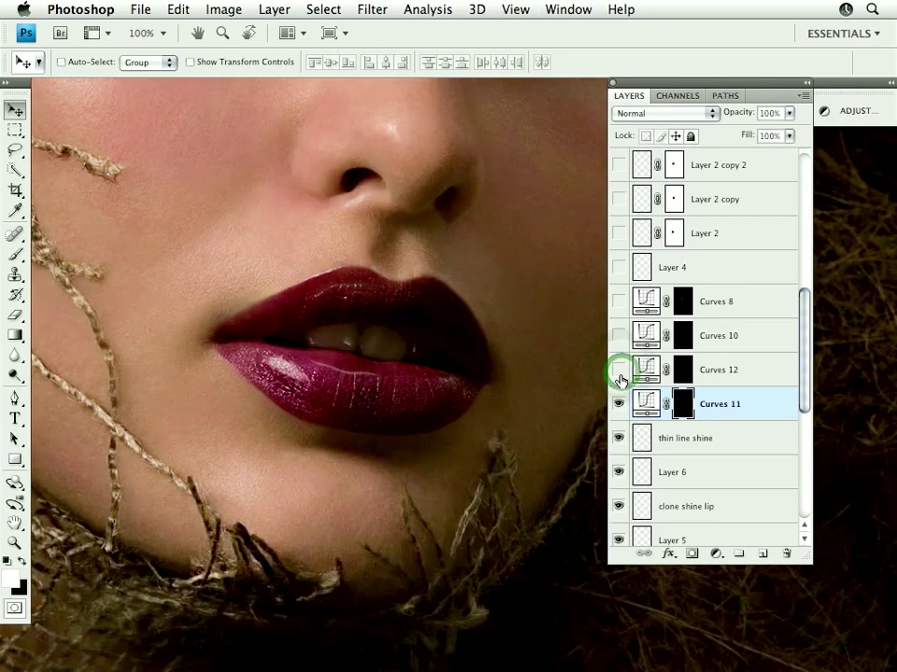
{"action": "left_click", "coordinate": [619, 371]}
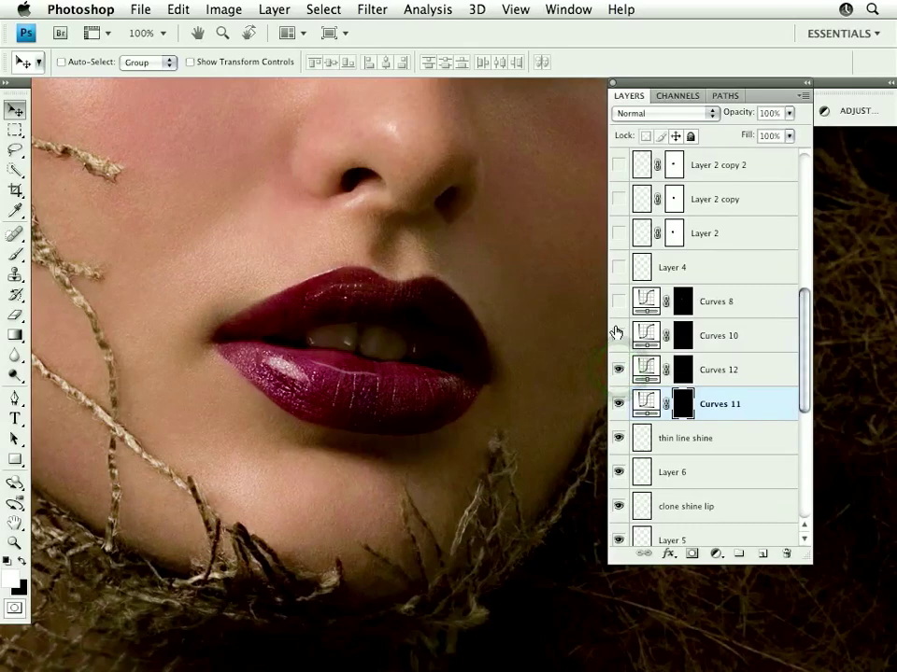
- Show the Curves 10 layer and inspect its CMYK curve adjustment without changing it
{"action": "left_click", "coordinate": [617, 338]}
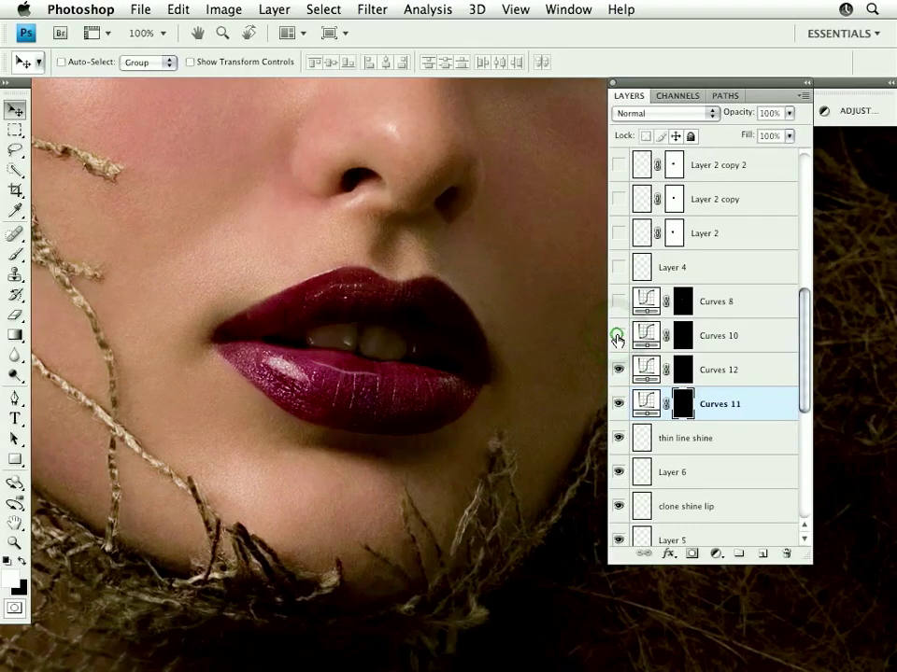
{"action": "double_click", "coordinate": [644, 336]}
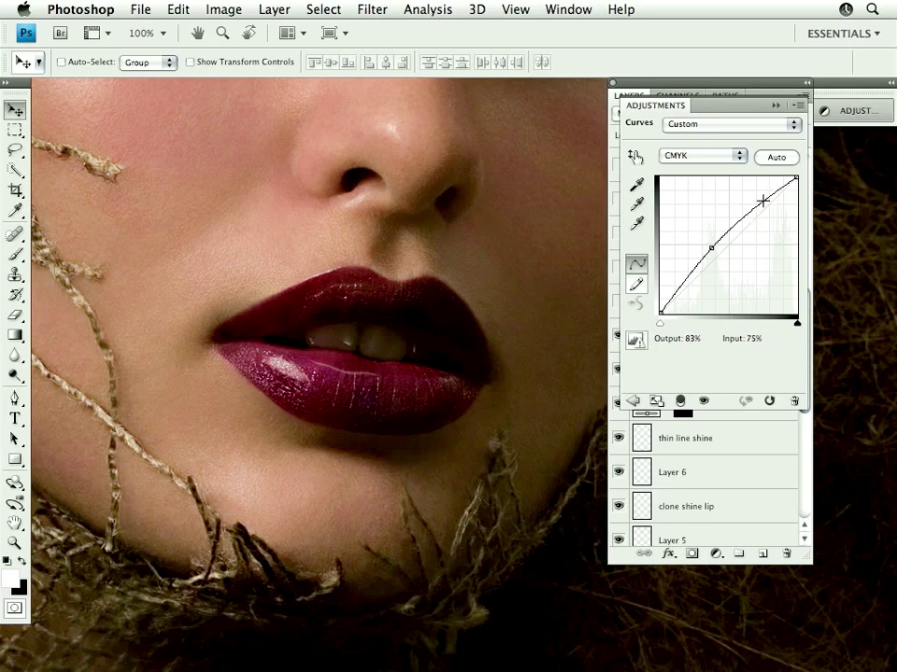
{"action": "left_click", "coordinate": [776, 108]}
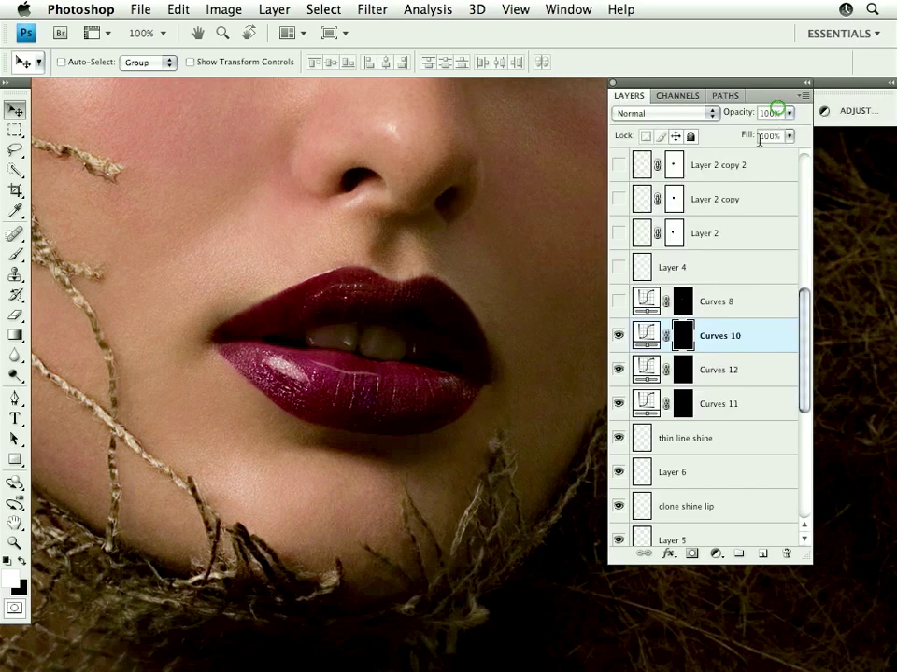
- Compare the lips at 66.7% zoom with Curves 10 repeatedly hidden and shown, leaving the layer visible
{"action": "left_click", "coordinate": [617, 336]}
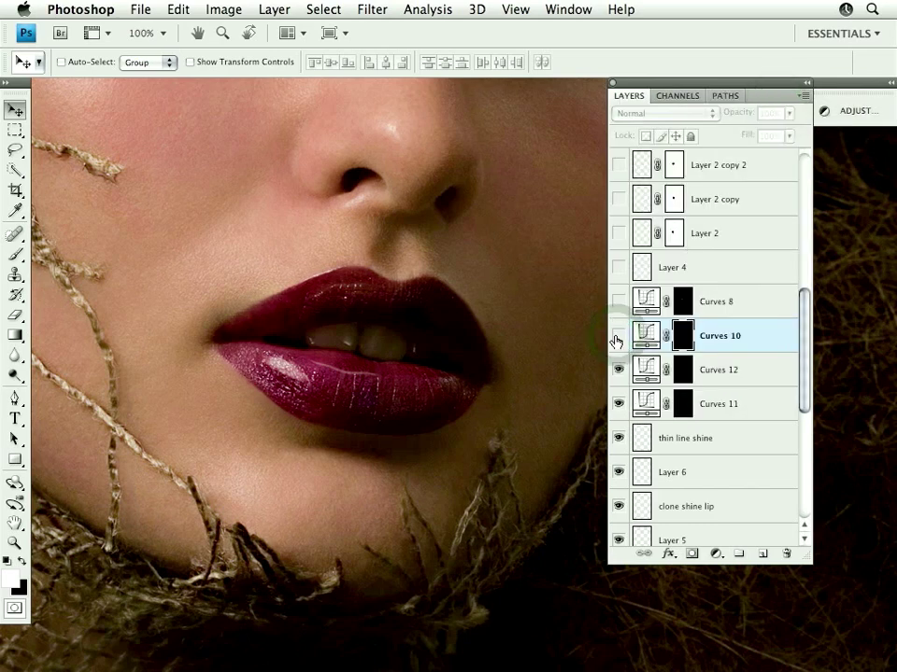
{"action": "left_click", "coordinate": [618, 337]}
{"action": "key", "text": "super+minus"}
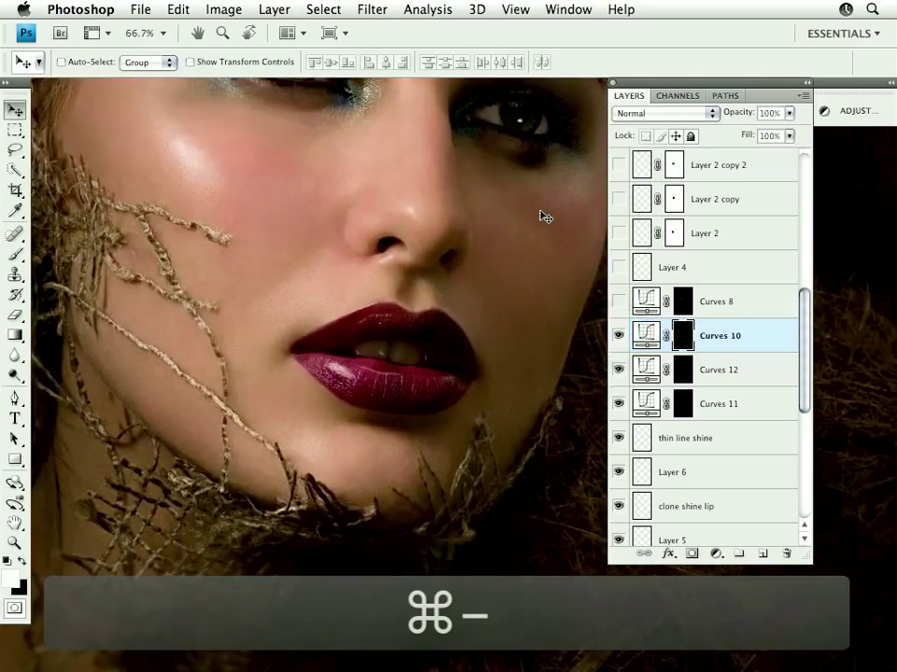
{"action": "left_click_drag", "start_coordinate": [475, 363], "coordinate": [467, 367]}
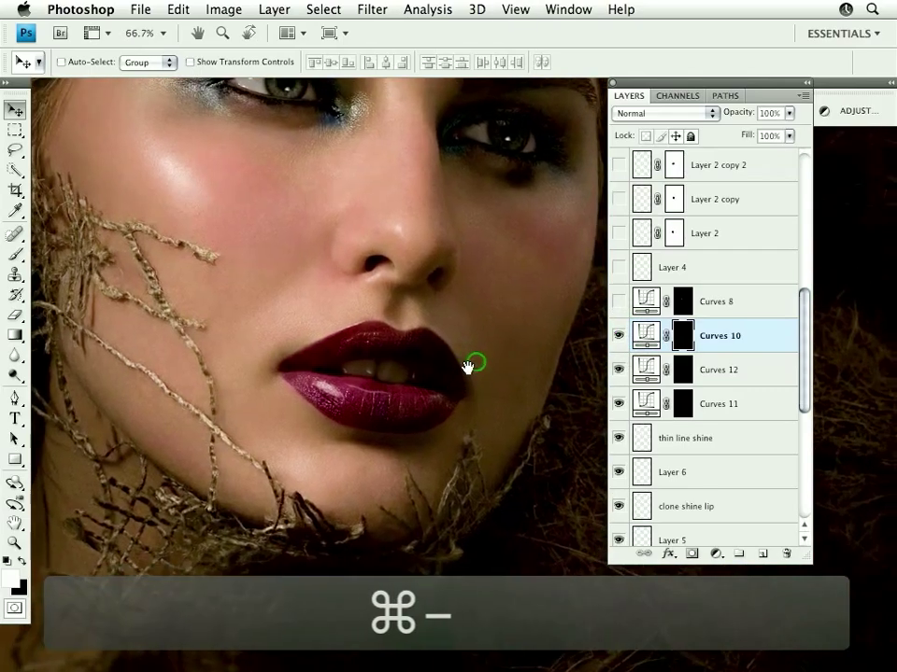
{"action": "left_click", "coordinate": [617, 336]}
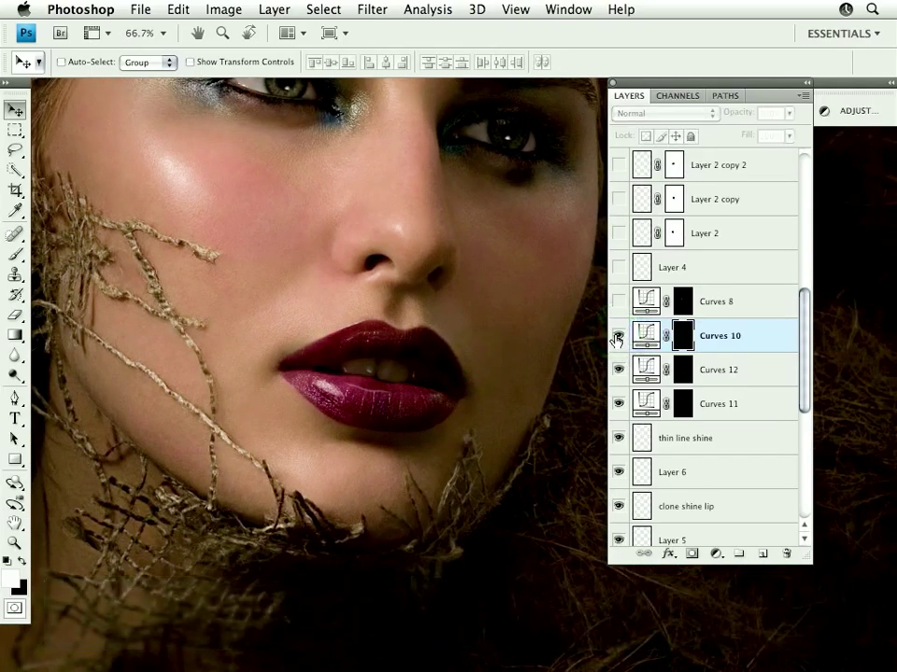
{"action": "left_click", "coordinate": [617, 336]}
{"action": "left_click", "coordinate": [618, 336]}
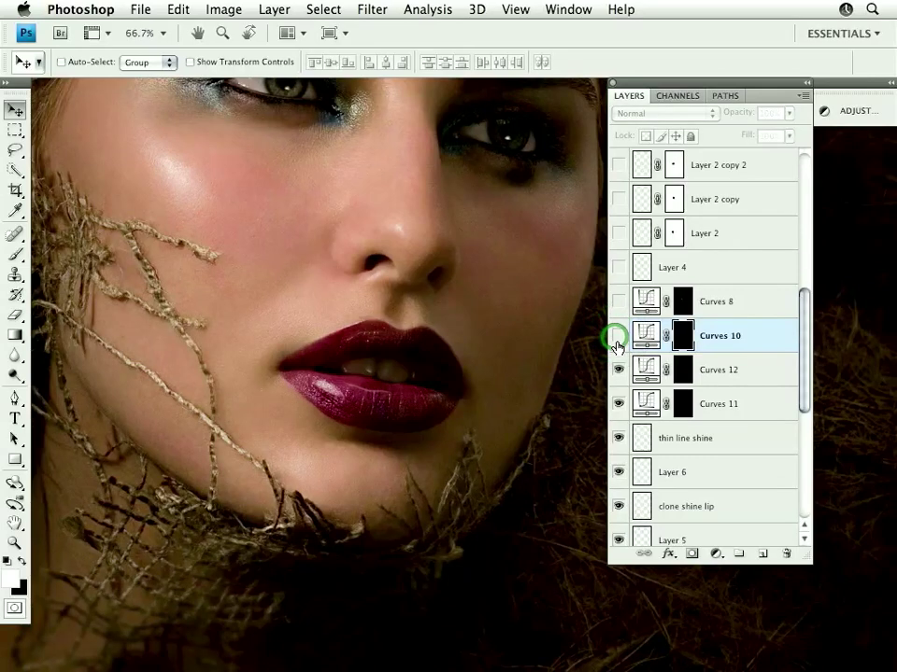
{"action": "left_click", "coordinate": [616, 336]}
{"action": "left_click", "coordinate": [617, 338]}
{"action": "left_click", "coordinate": [617, 337]}
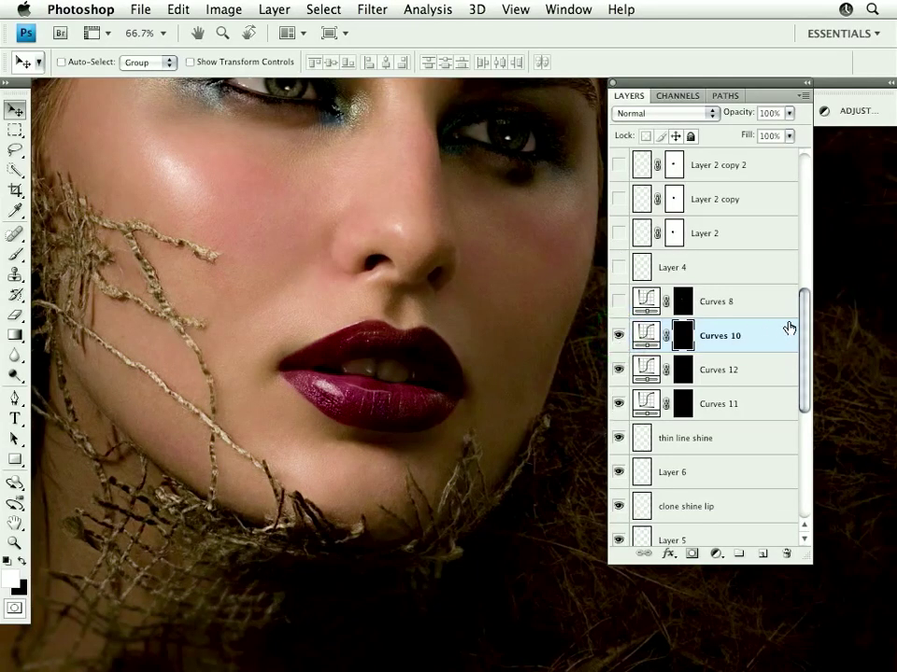
- Compare the lips in Layer 1 alone with the retouched image, restoring all previously visible layers
{"action": "left_click_drag", "start_coordinate": [803, 324], "coordinate": [791, 416]}
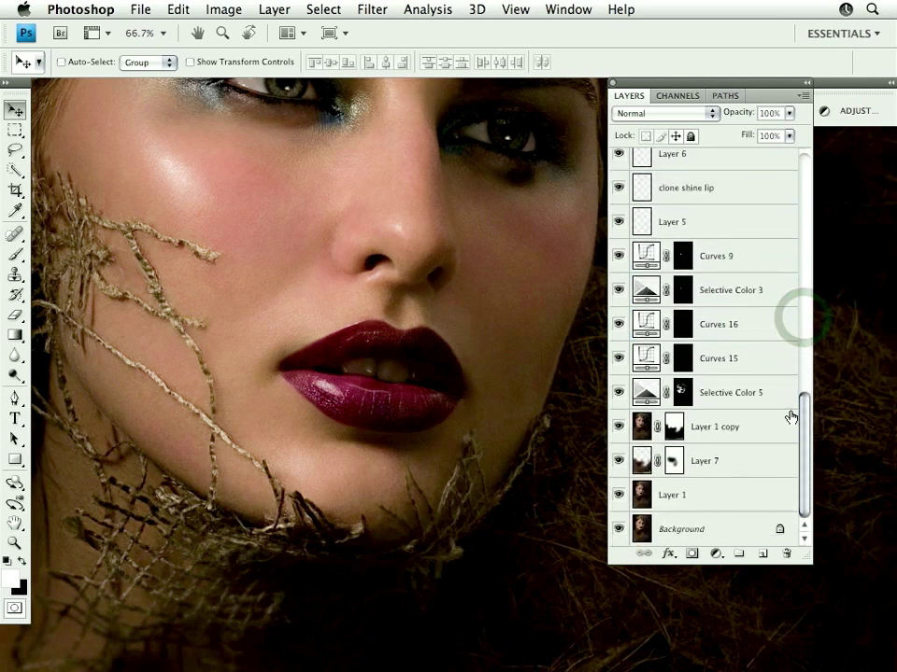
{"action": "left_click", "coordinate": [617, 496], "text": "alt"}
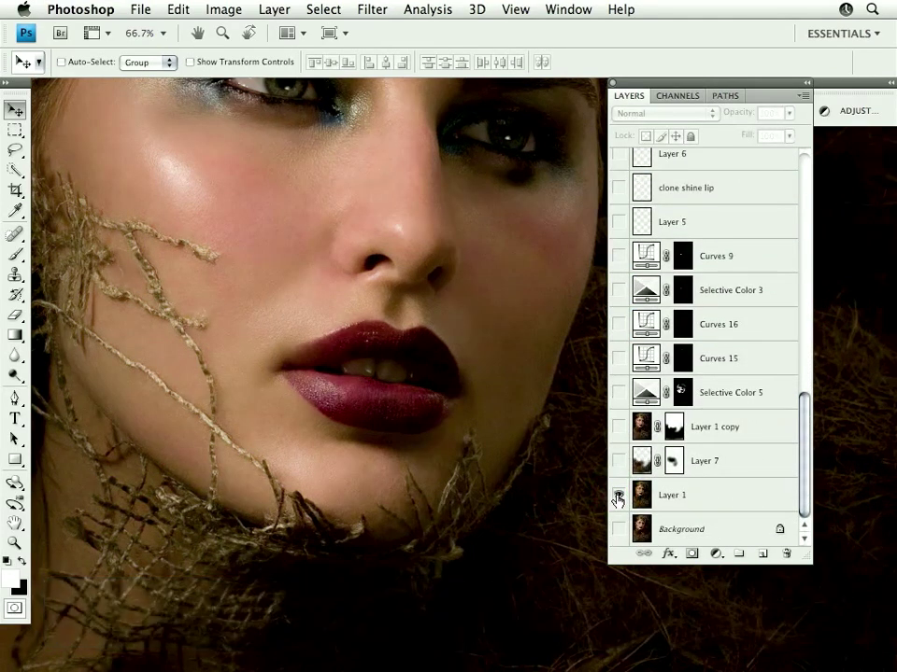
{"action": "left_click", "coordinate": [617, 496], "text": "alt"}
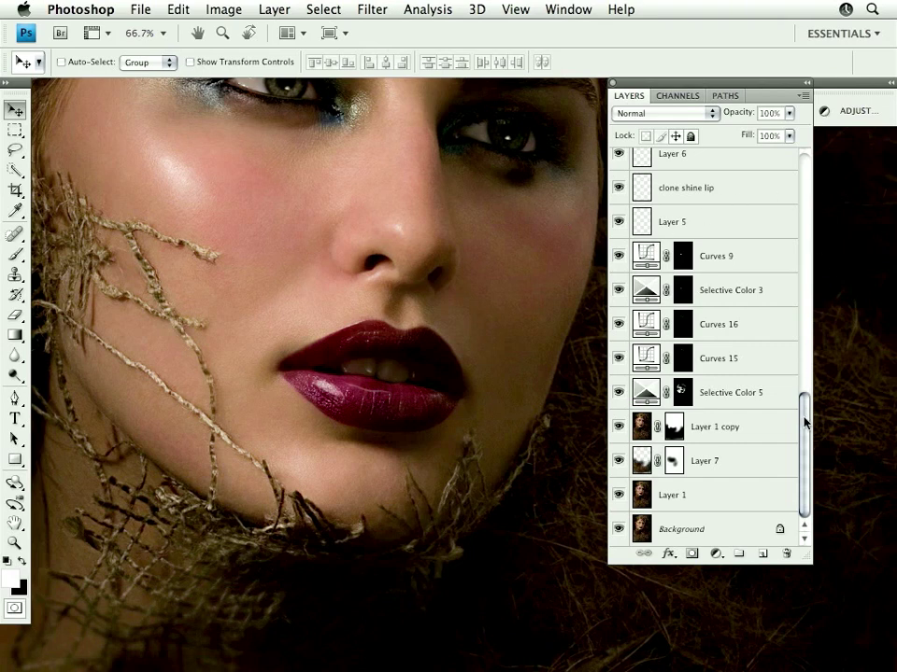
- Show the Curves 8 layer, view its mask over the lips, and compare the close-up with the layer hidden and shown, leaving it visible
{"action": "left_click_drag", "start_coordinate": [804, 422], "coordinate": [800, 322]}
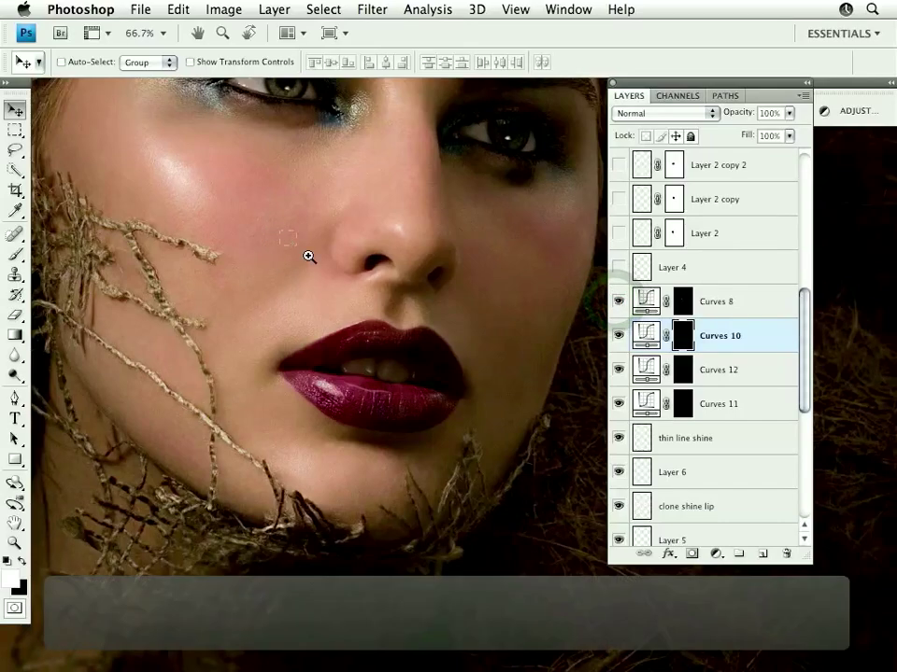
{"action": "left_click", "coordinate": [293, 241], "text": "super"}
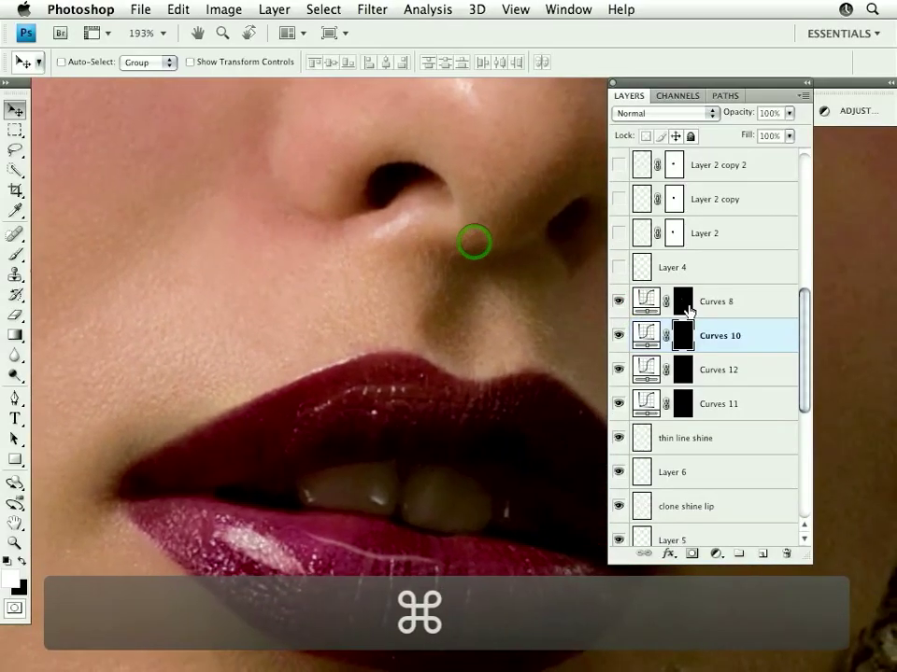
{"action": "left_click", "coordinate": [680, 297], "text": "alt"}
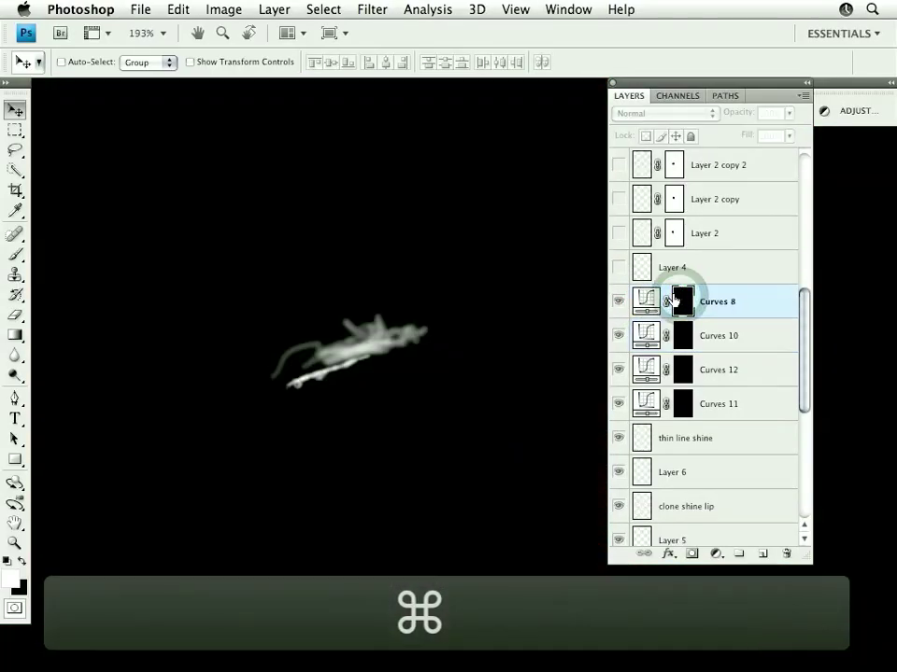
{"action": "left_click", "coordinate": [617, 301]}
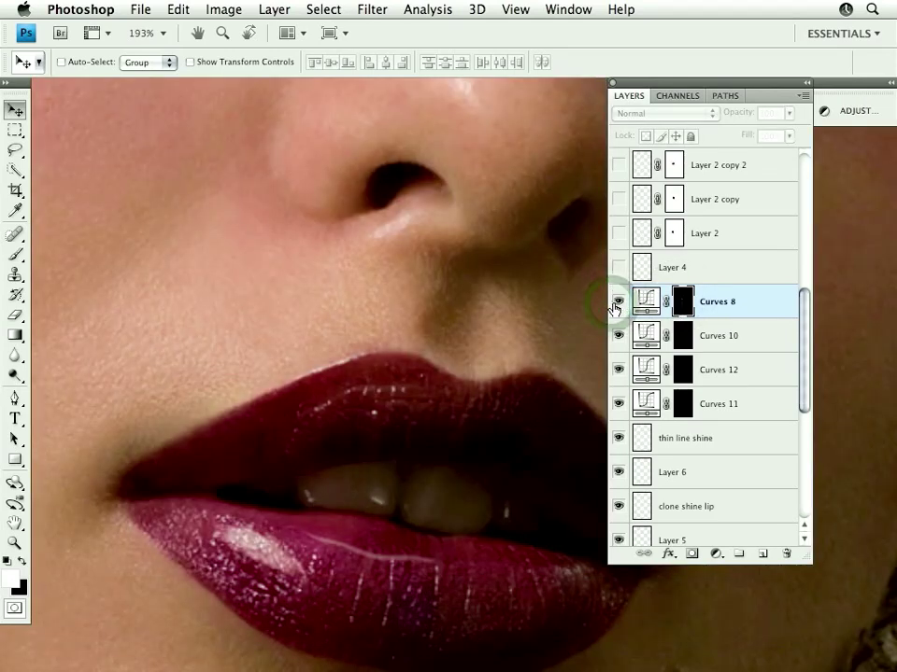
{"action": "left_click", "coordinate": [614, 305]}
{"action": "left_click", "coordinate": [613, 304]}
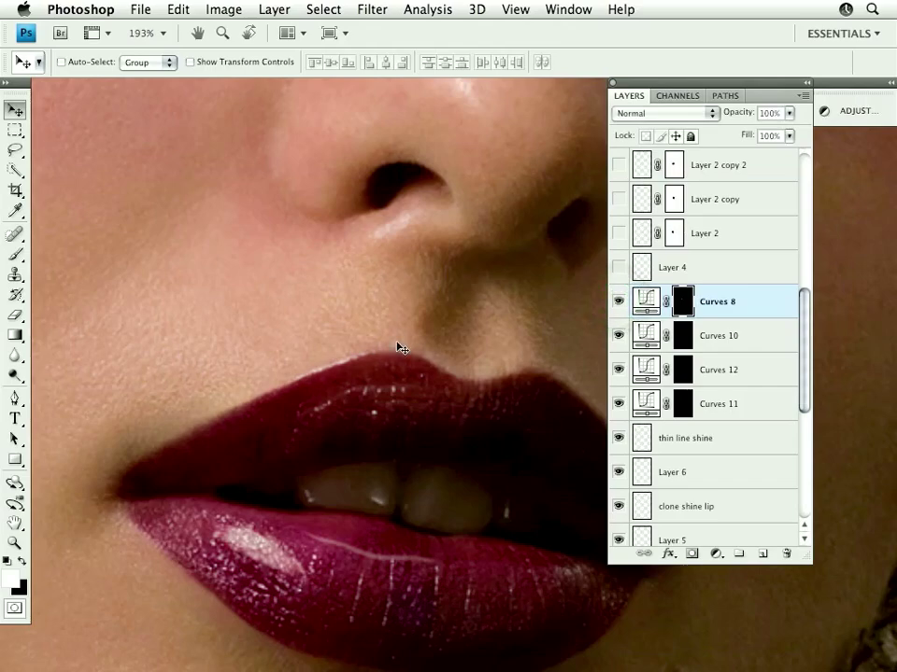
- Show Layer 4 and Layer 2 with the whole face in view at 33.3% zoom
{"action": "key", "text": "super+minus"}
{"action": "key", "text": "super+minus"}
{"action": "key", "text": "super+minus"}
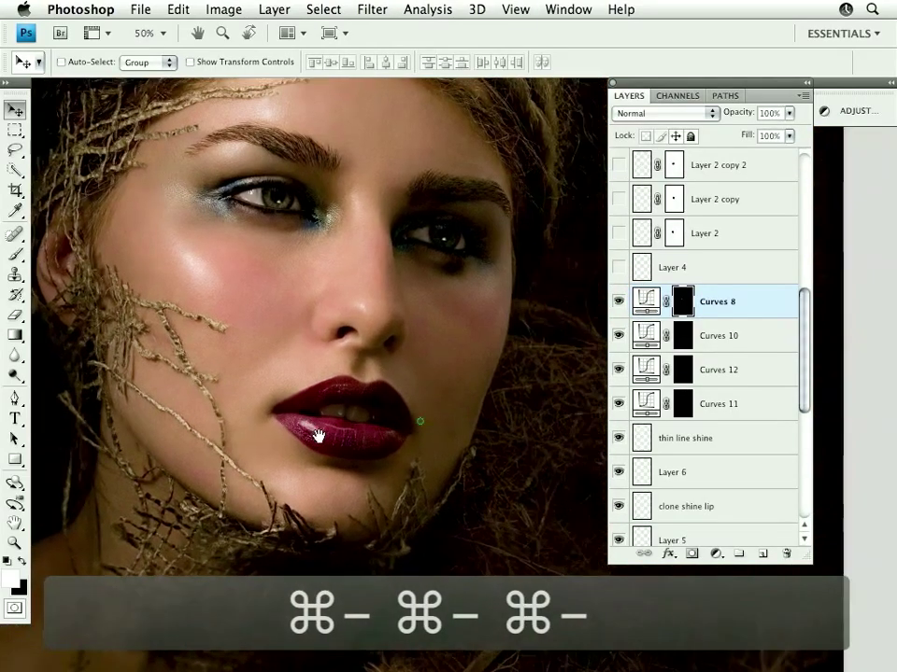
{"action": "left_click_drag", "start_coordinate": [317, 436], "coordinate": [383, 411]}
{"action": "key", "text": "super+minus"}
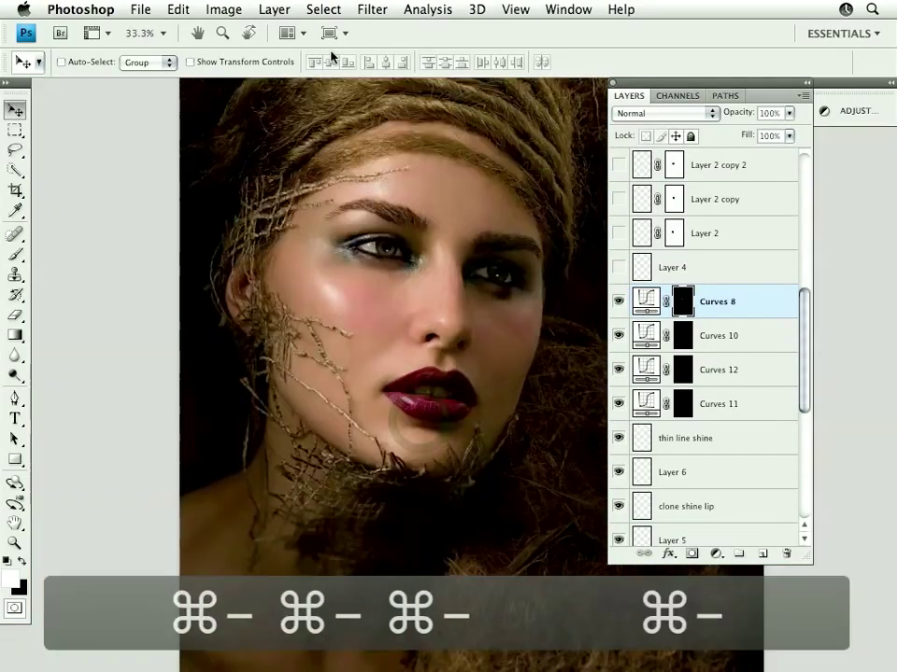
{"action": "left_click_drag", "start_coordinate": [416, 337], "coordinate": [338, 369]}
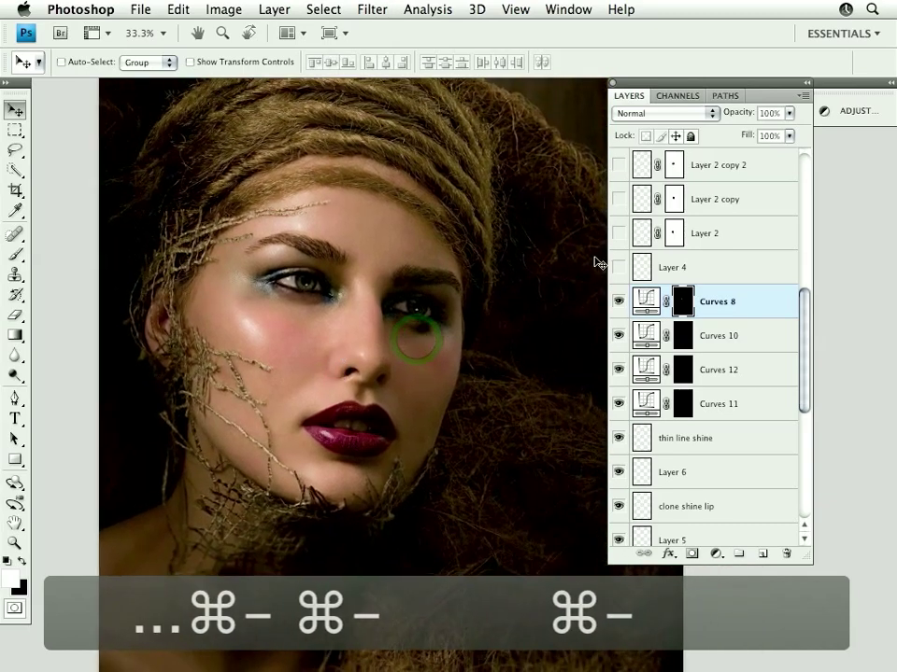
{"action": "left_click", "coordinate": [617, 268]}
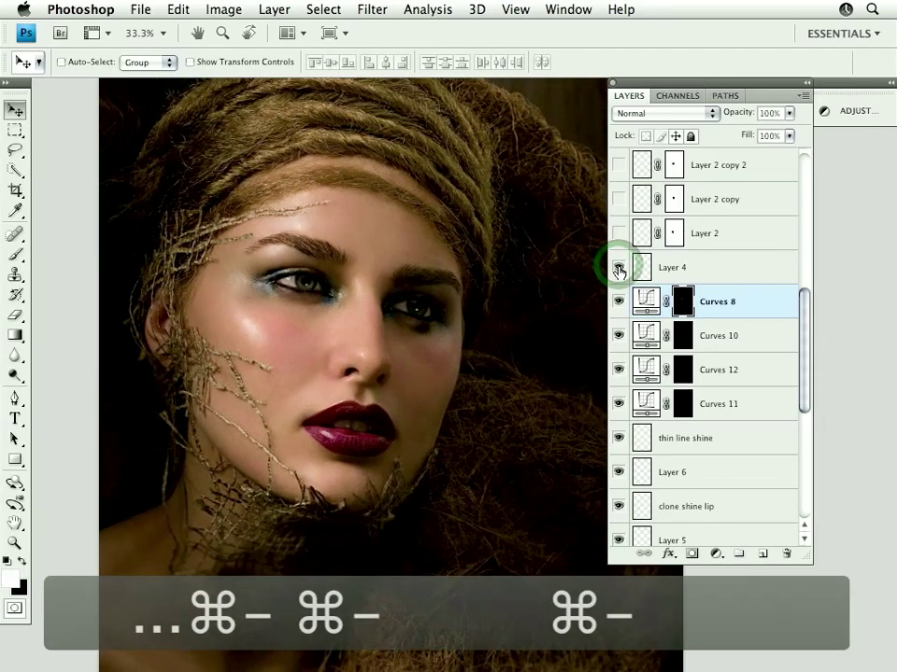
{"action": "left_click", "coordinate": [639, 268]}
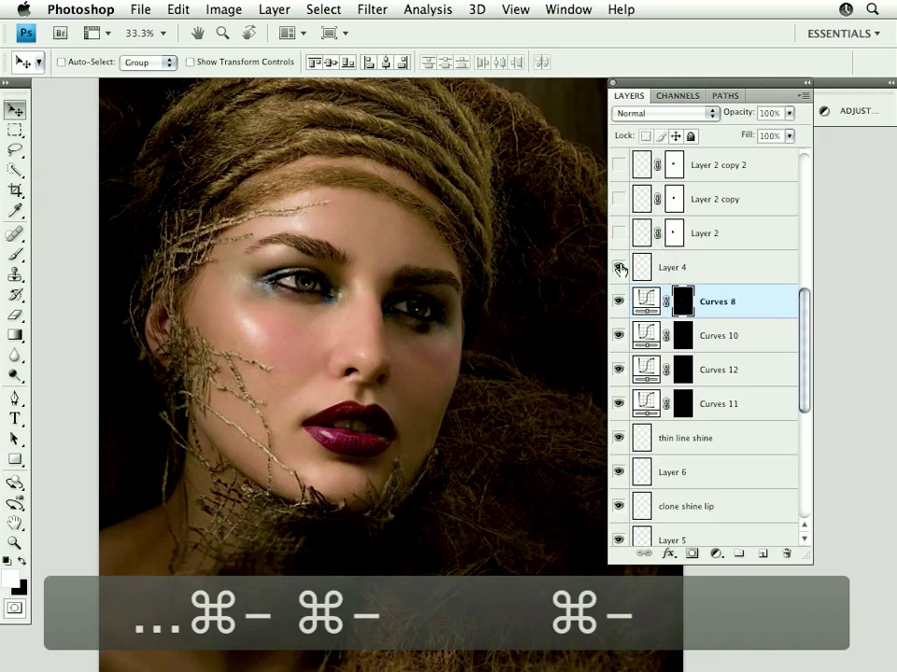
{"action": "left_click", "coordinate": [618, 235]}
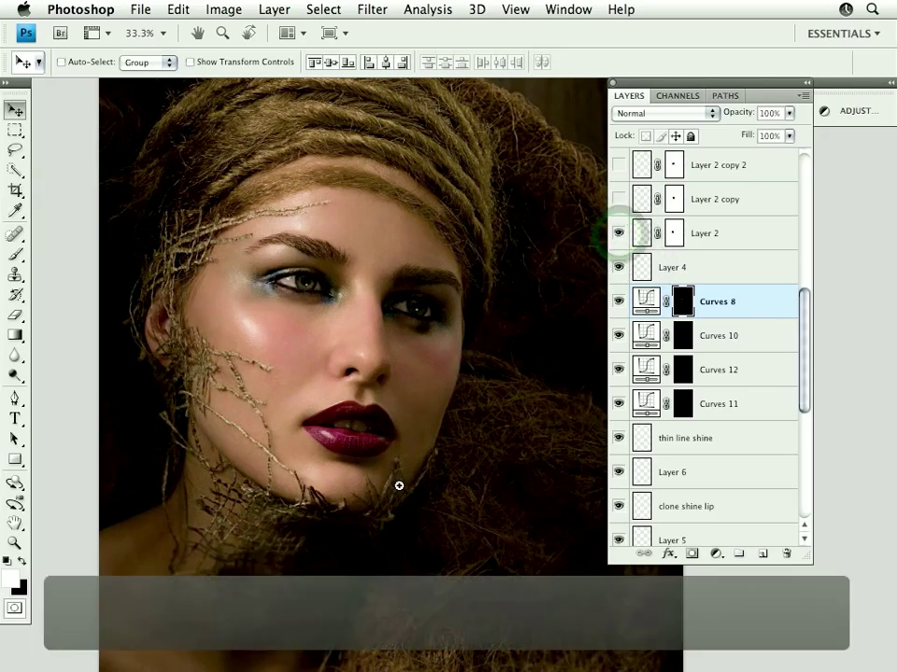
- Compare the lips at 127% zoom with Layer 4 hidden, shown and isolated, restoring the other visible layers
{"action": "left_click", "coordinate": [399, 485], "text": "super"}
{"action": "left_click", "coordinate": [438, 401], "text": "super"}
{"action": "key", "text": "super+d"}
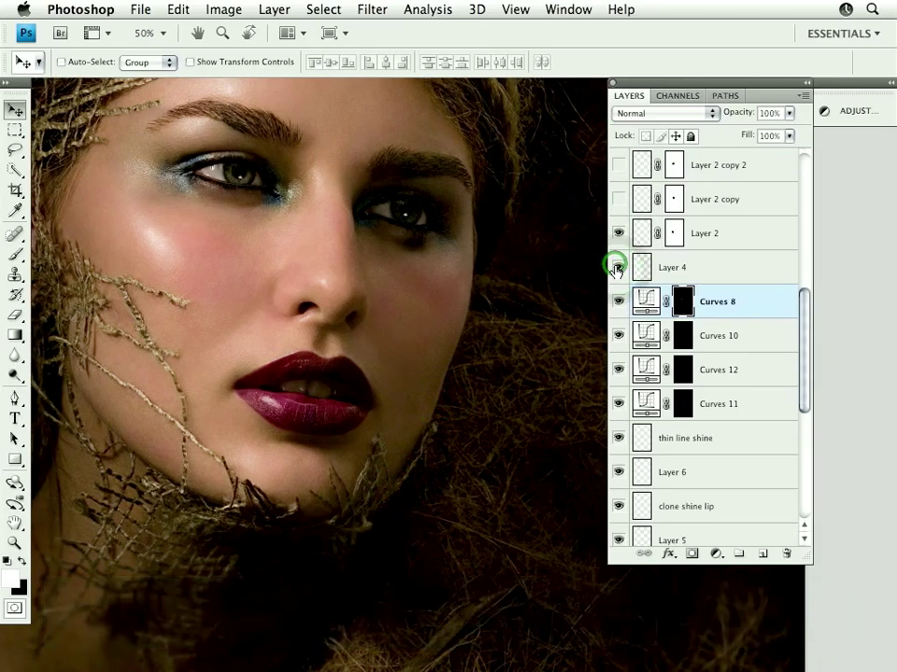
{"action": "key", "text": "super+space"}
{"action": "left_click_drag", "start_coordinate": [195, 300], "coordinate": [362, 490]}
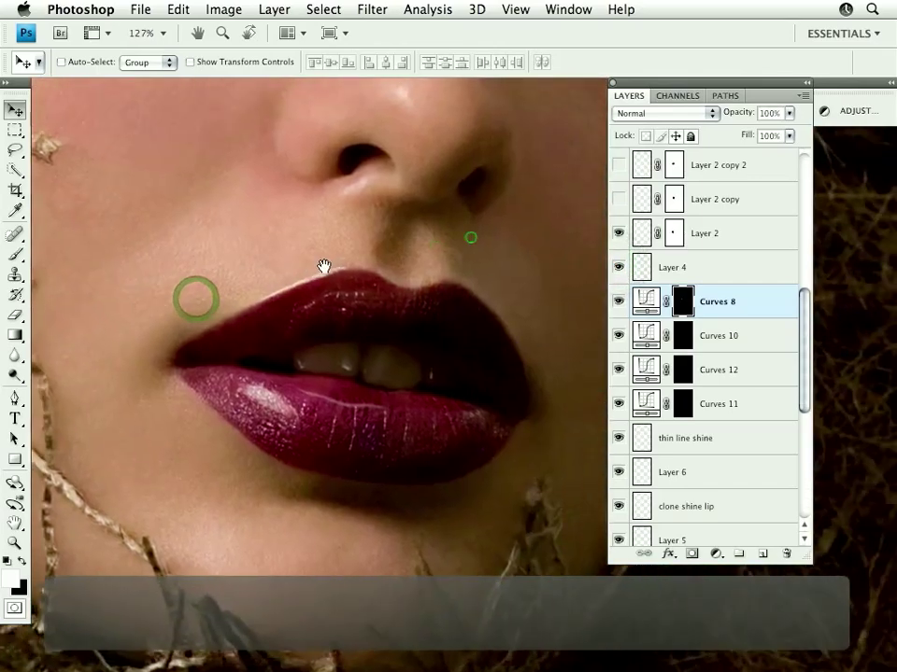
{"action": "left_click", "coordinate": [618, 268]}
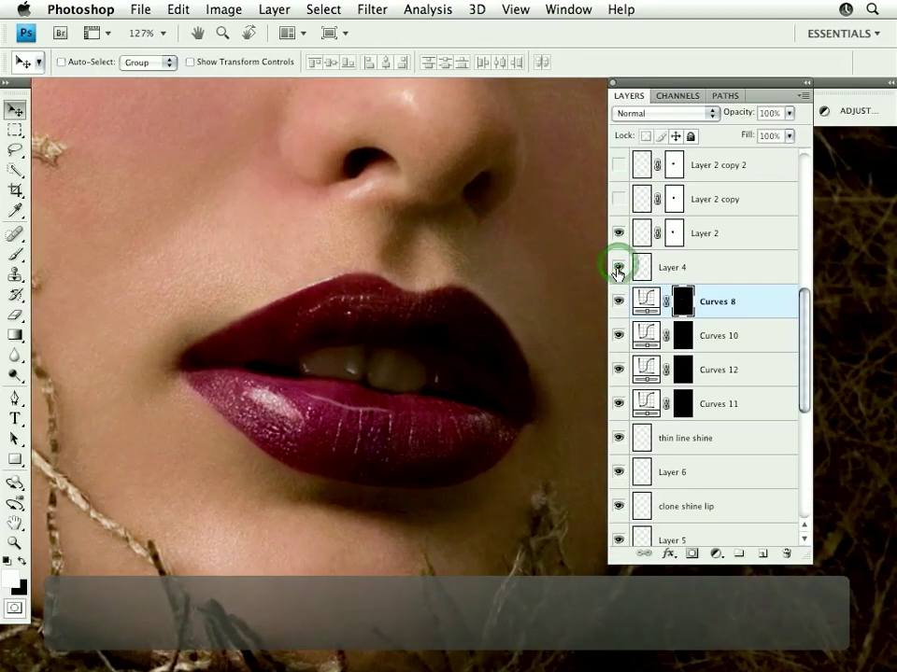
{"action": "left_click", "coordinate": [618, 269], "text": "alt"}
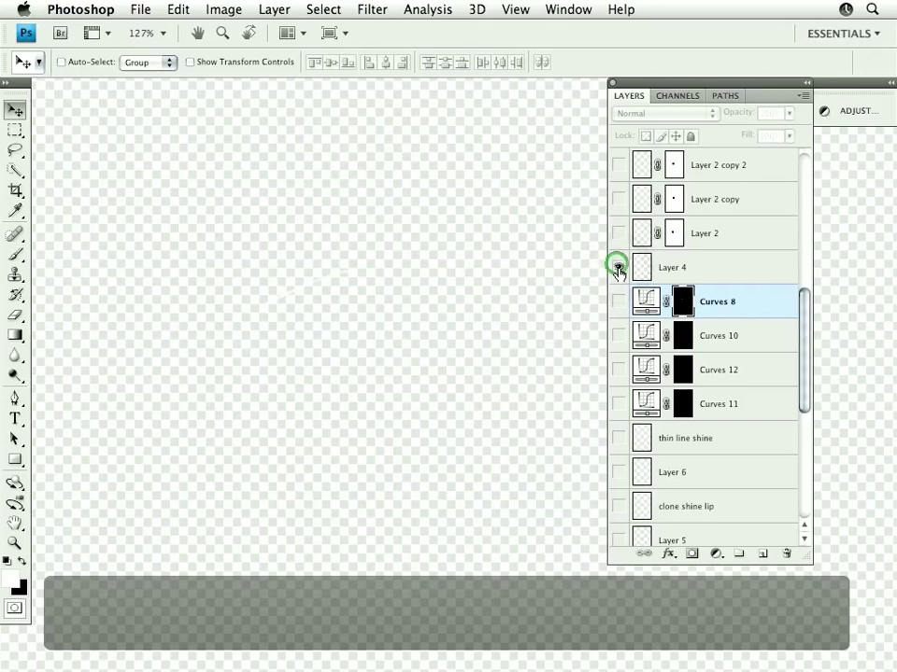
{"action": "left_click", "coordinate": [617, 269], "text": "alt"}
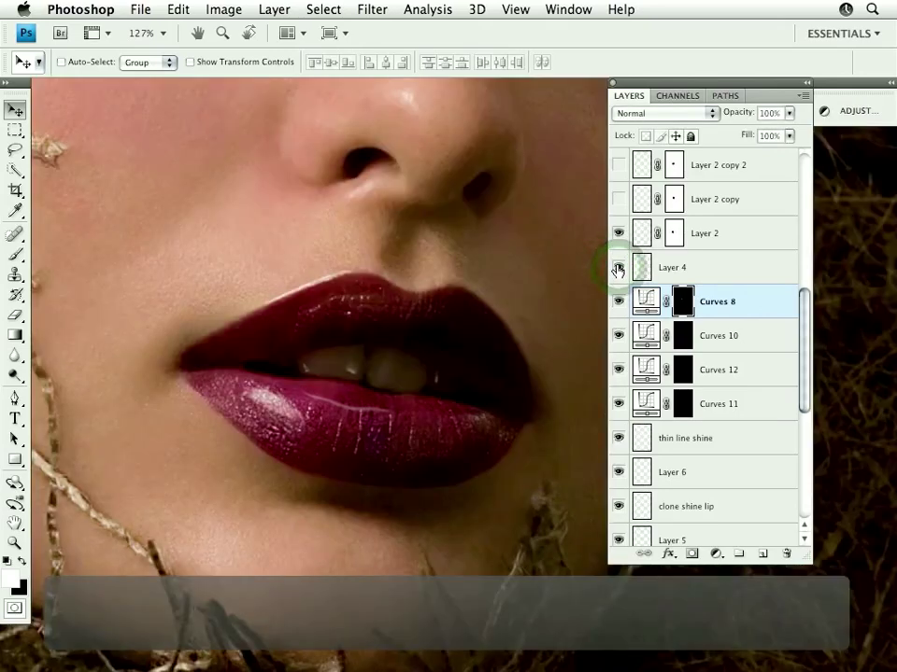
- Select Layer 2 and compare the lips with it hidden and shown, leaving it visible at 100% zoom
{"action": "left_click", "coordinate": [617, 234]}
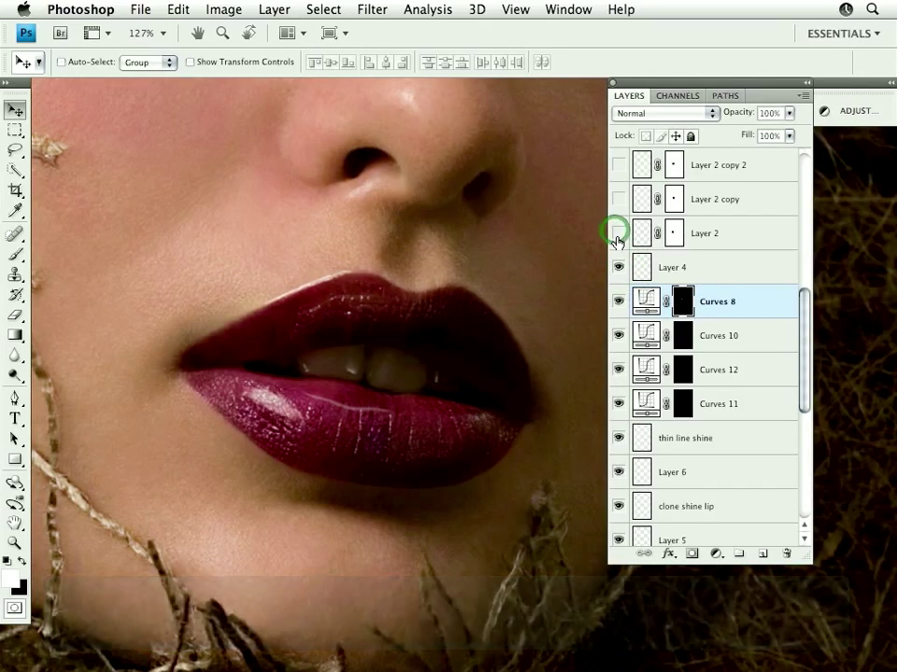
{"action": "left_click", "coordinate": [617, 234]}
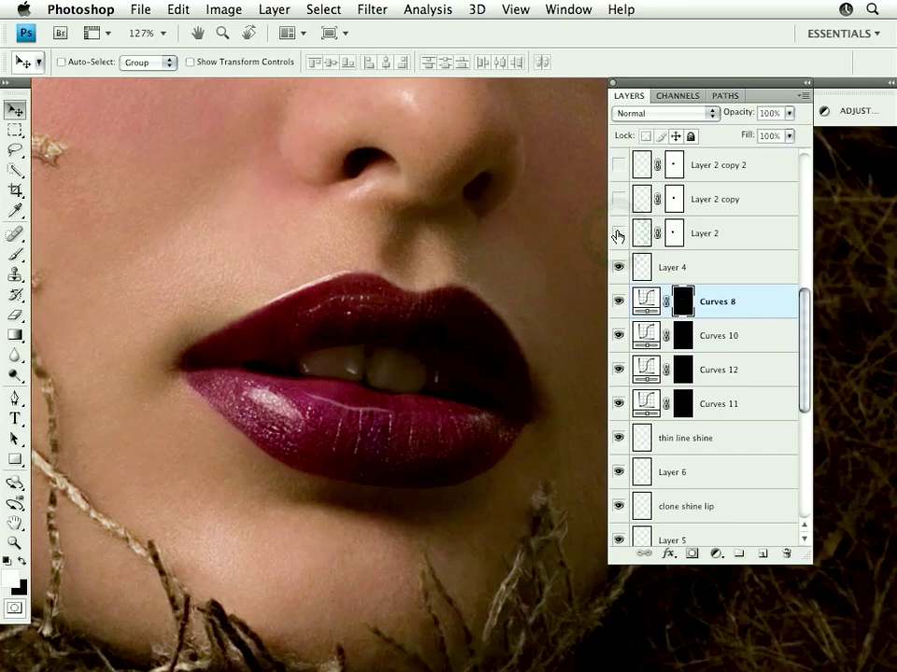
{"action": "left_click", "coordinate": [618, 235]}
{"action": "left_click", "coordinate": [715, 234]}
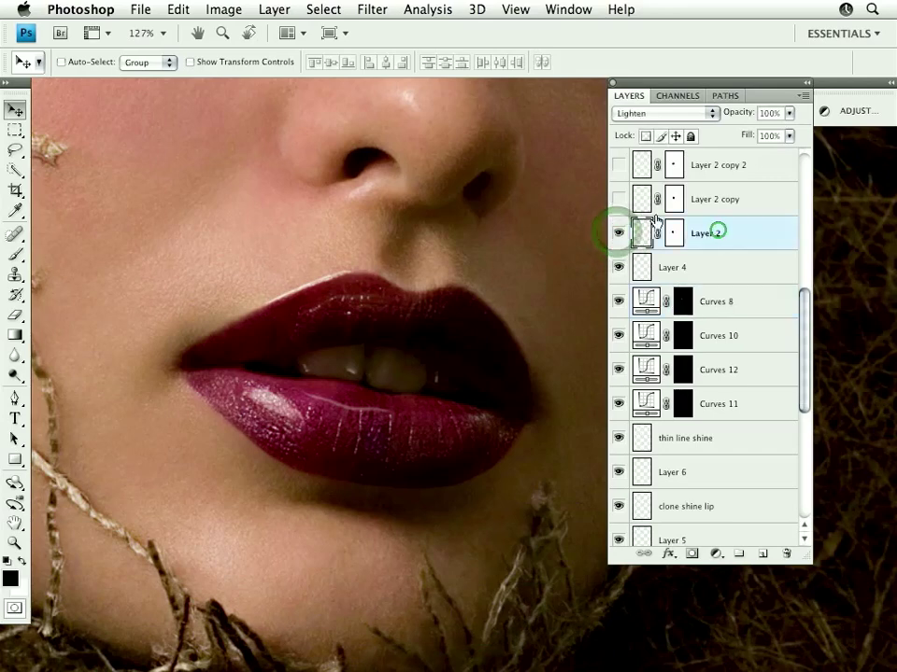
{"action": "key", "text": "super+minus"}
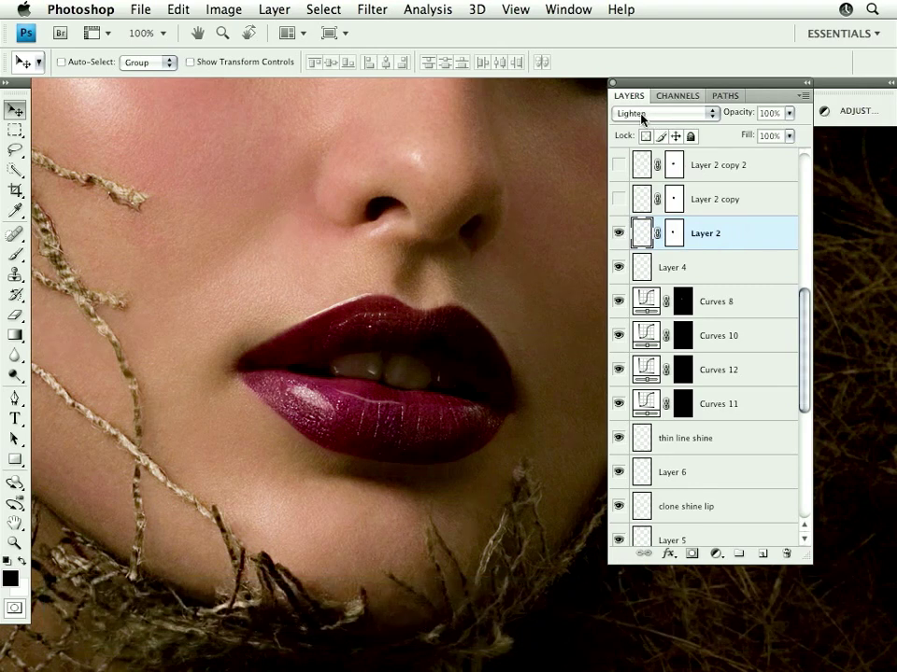
{"action": "left_click", "coordinate": [618, 233]}
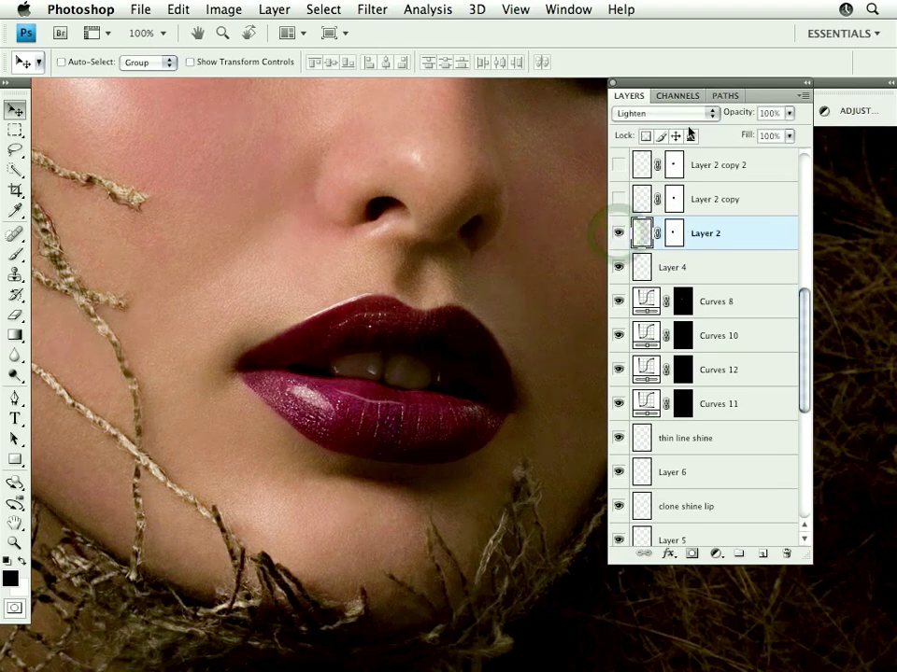
- Try the Normal blend mode on Layer 2, undoing and redoing the change to compare it with Lighten, and end on Lighten
{"action": "left_click", "coordinate": [711, 114]}
{"action": "left_click", "coordinate": [640, 15]}
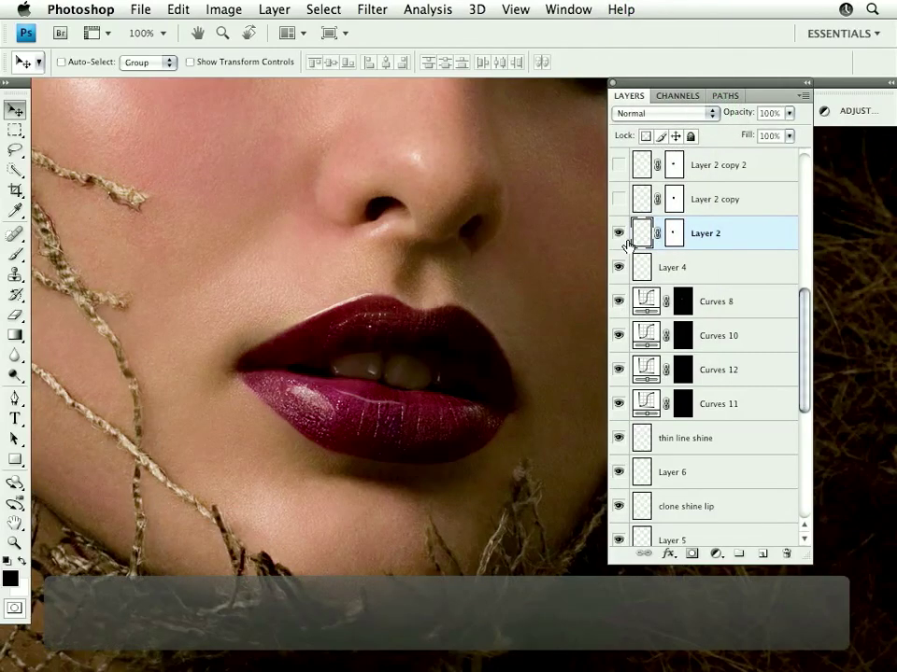
{"action": "key", "text": "super+z"}
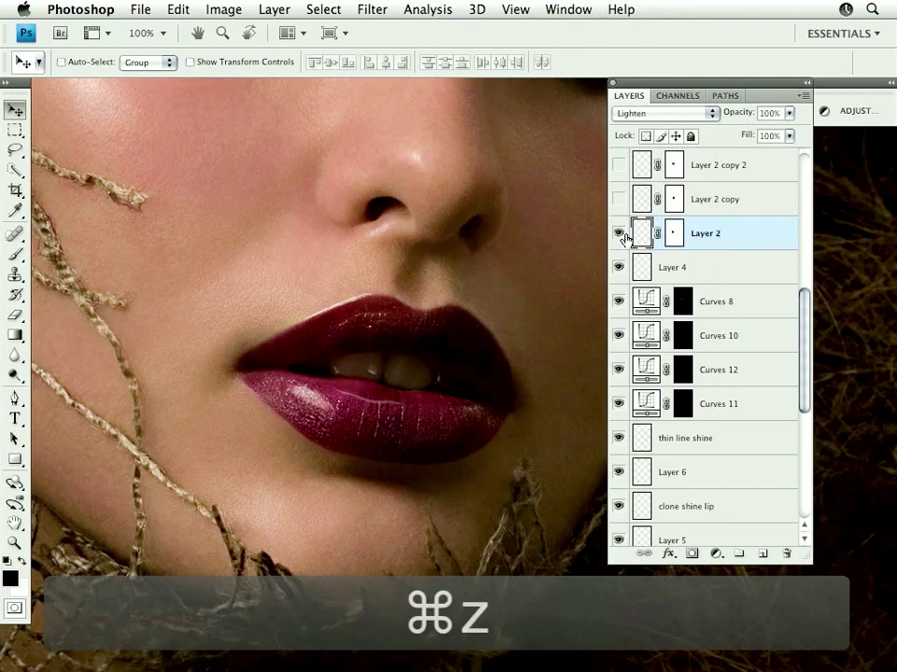
{"action": "key", "text": "super+z"}
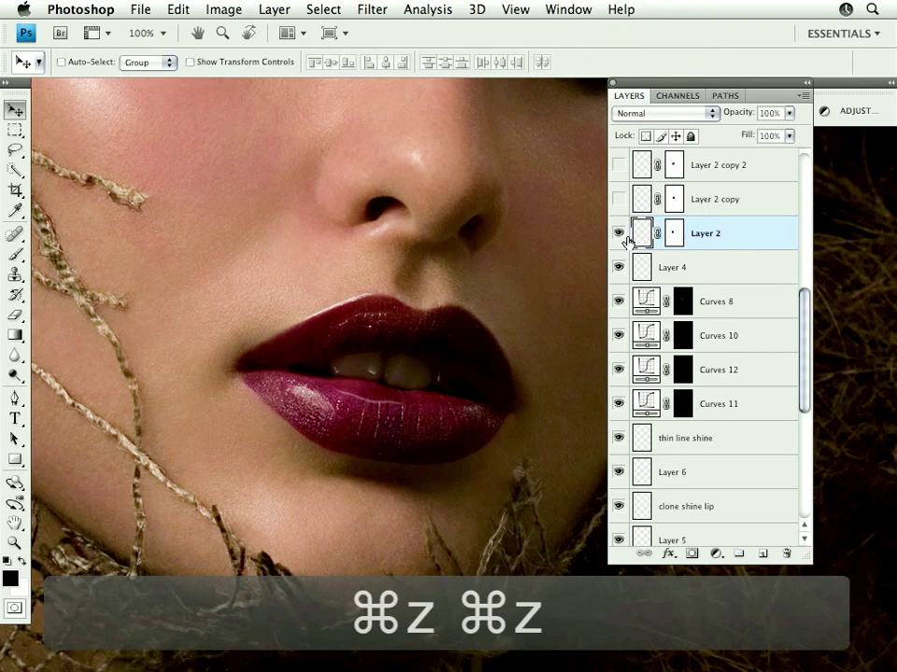
{"action": "key", "text": "super+z"}
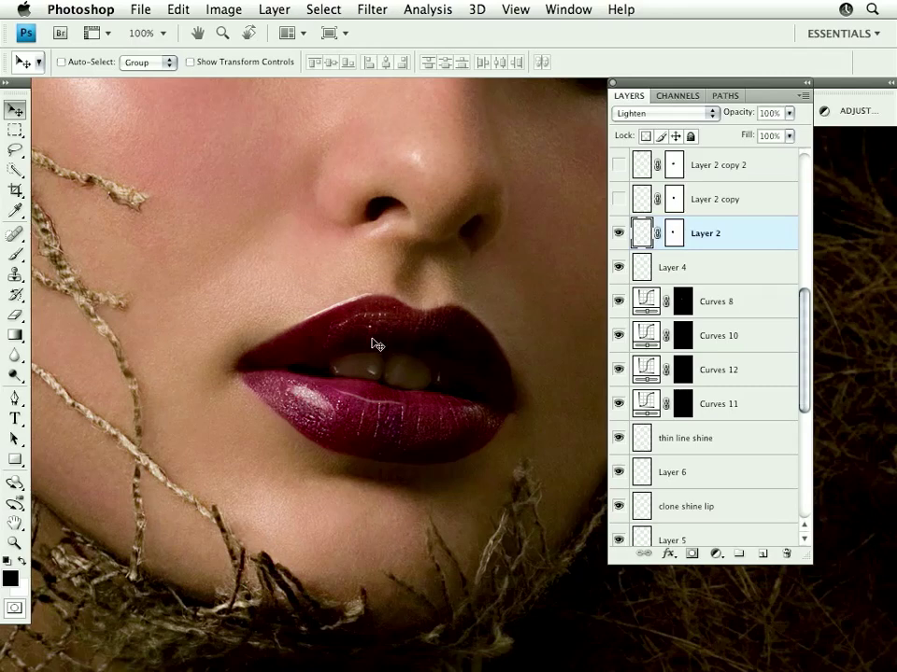
- Show and select Layer 2 copy, and compare the lips with it repeatedly hidden and shown, leaving it visible
{"action": "left_click", "coordinate": [617, 200]}
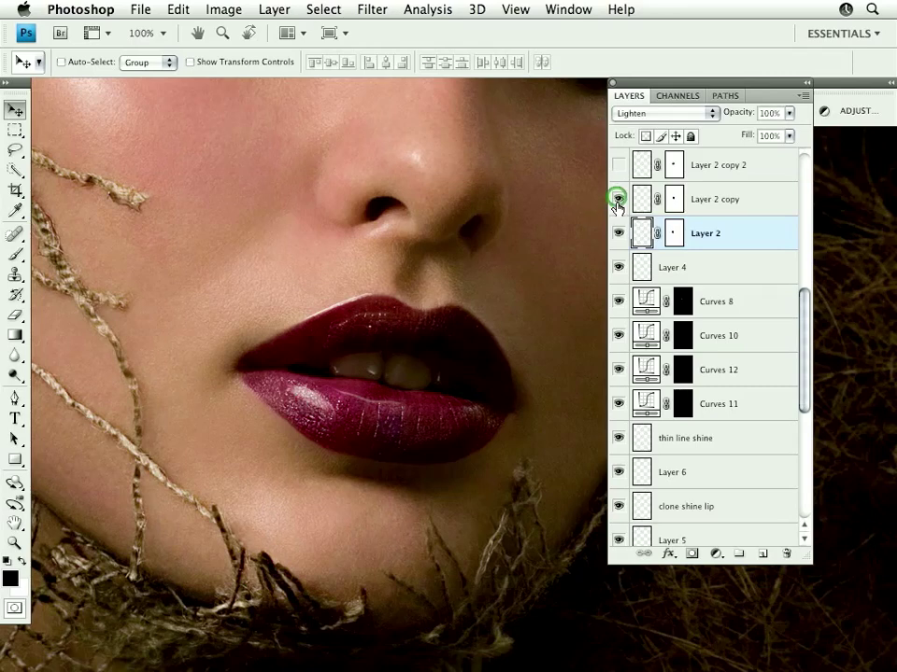
{"action": "left_click", "coordinate": [696, 200]}
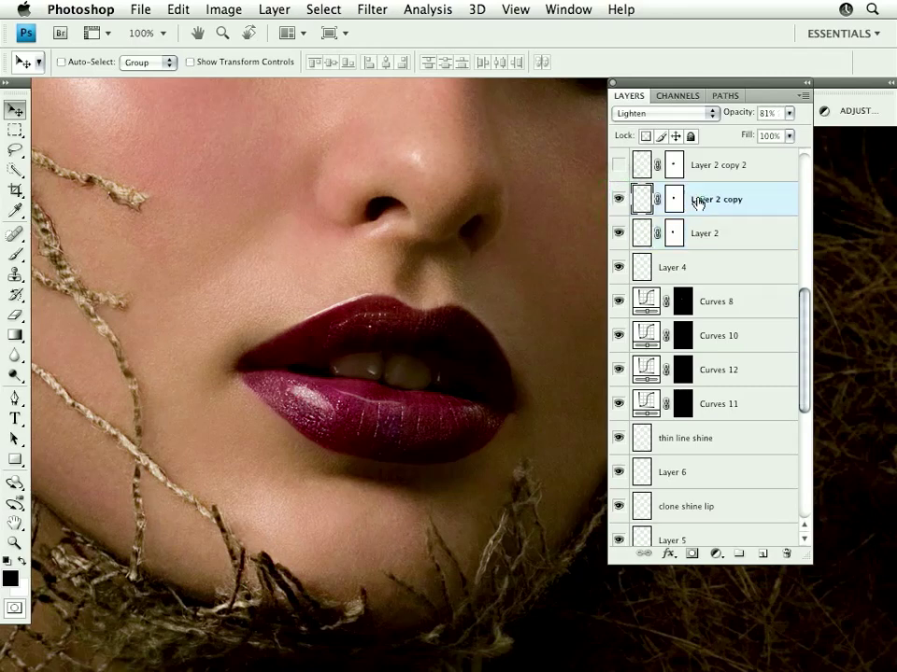
{"action": "left_click", "coordinate": [616, 200]}
{"action": "left_click", "coordinate": [616, 199]}
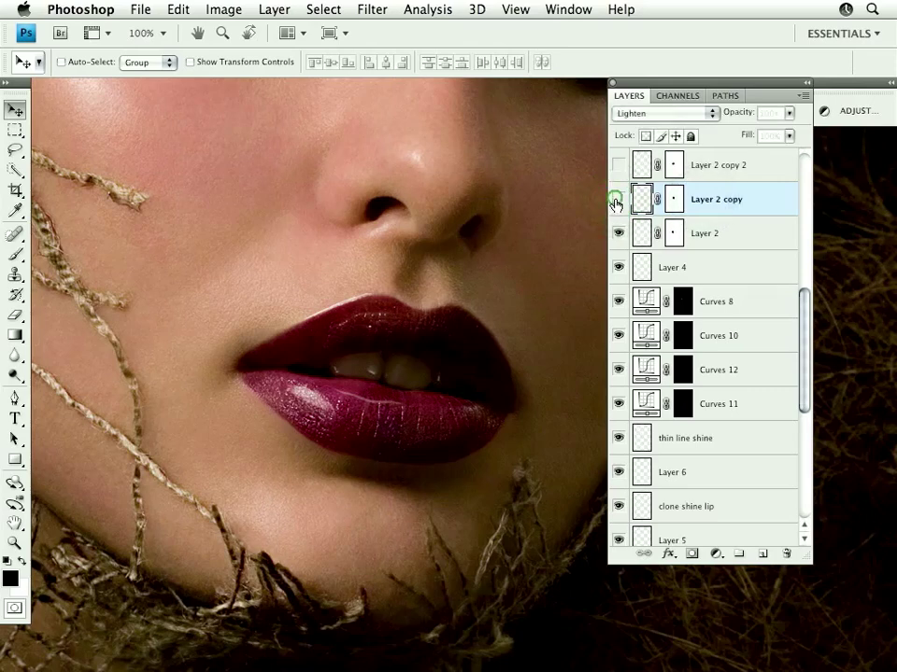
{"action": "left_click", "coordinate": [615, 200]}
{"action": "left_click", "coordinate": [616, 200]}
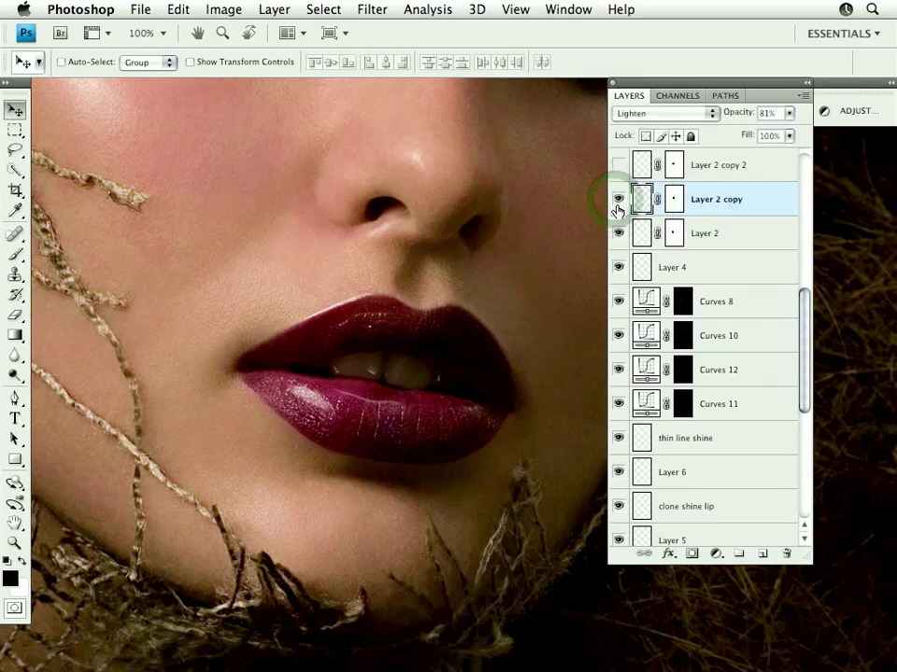
- Select and show Layer 2 copy 2, and compare the lips with it hidden and shown, leaving it visible
{"action": "left_click", "coordinate": [706, 168]}
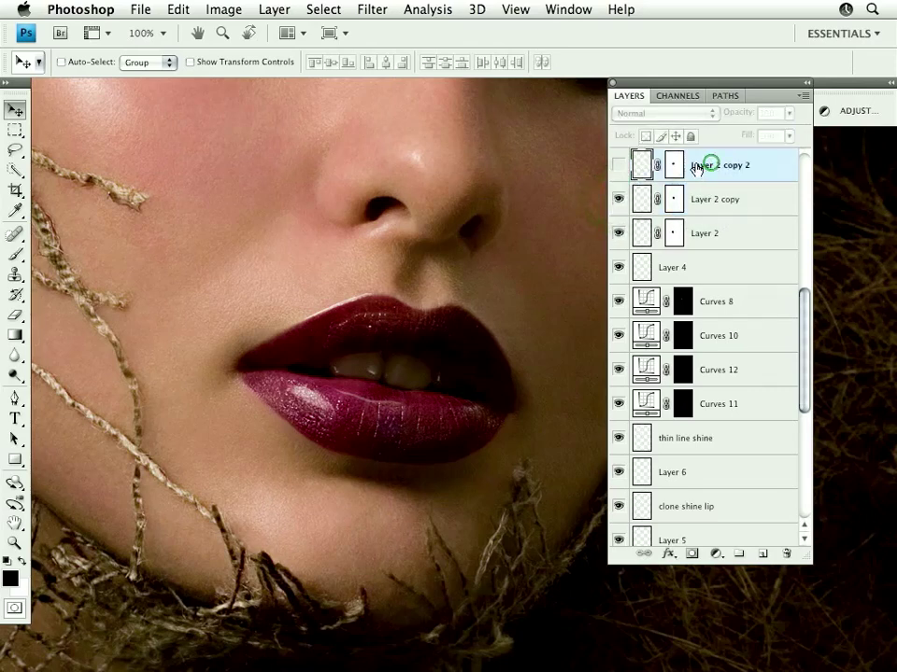
{"action": "left_click", "coordinate": [618, 165]}
{"action": "left_click", "coordinate": [617, 165]}
{"action": "left_click", "coordinate": [617, 165]}
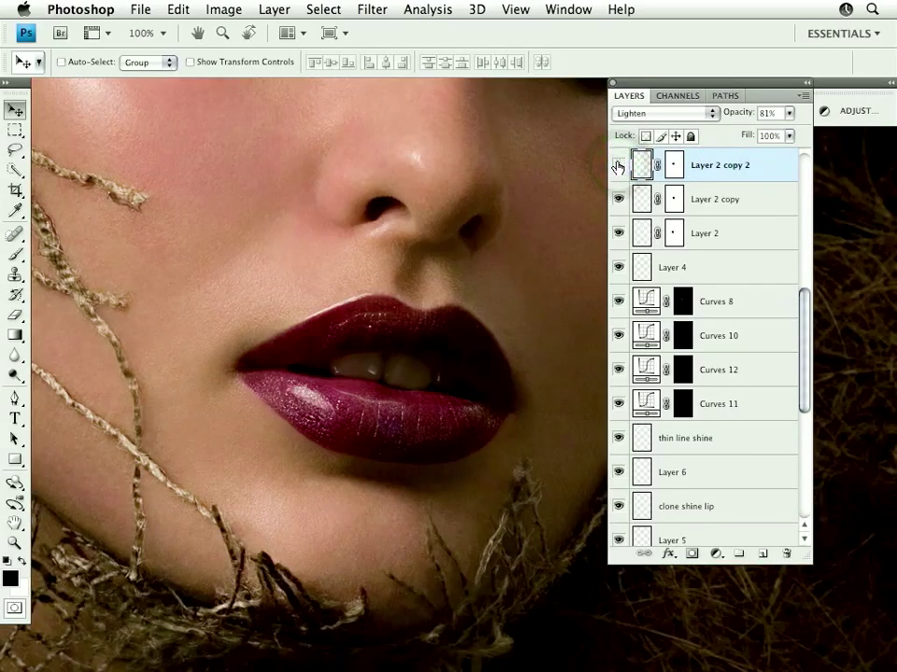
{"action": "left_click", "coordinate": [617, 165]}
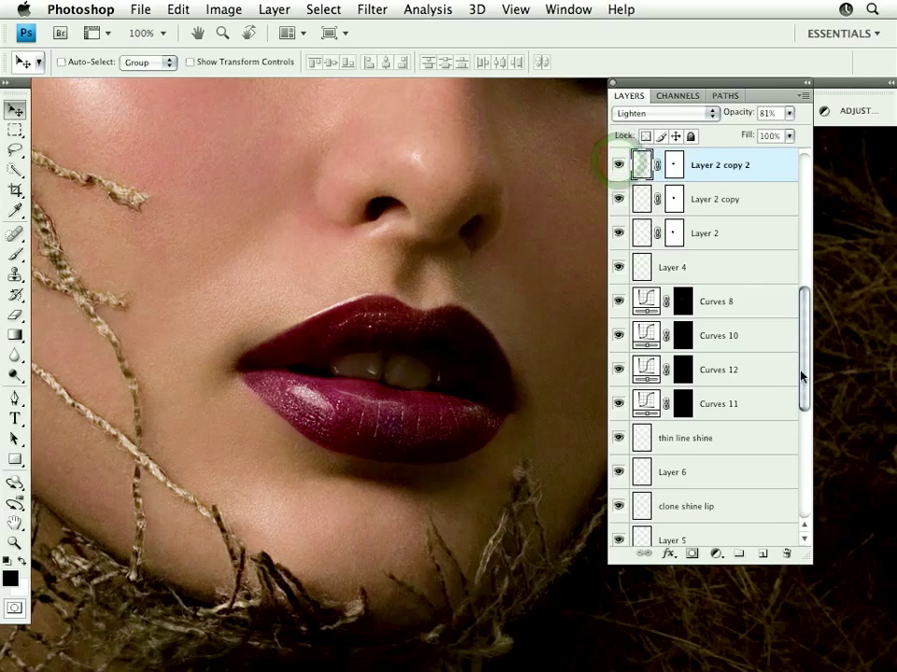
- Show the lite curves layer and compare the face with it hidden and shown at 66.7% zoom, leaving it visible
{"action": "left_click_drag", "start_coordinate": [802, 374], "coordinate": [793, 295]}
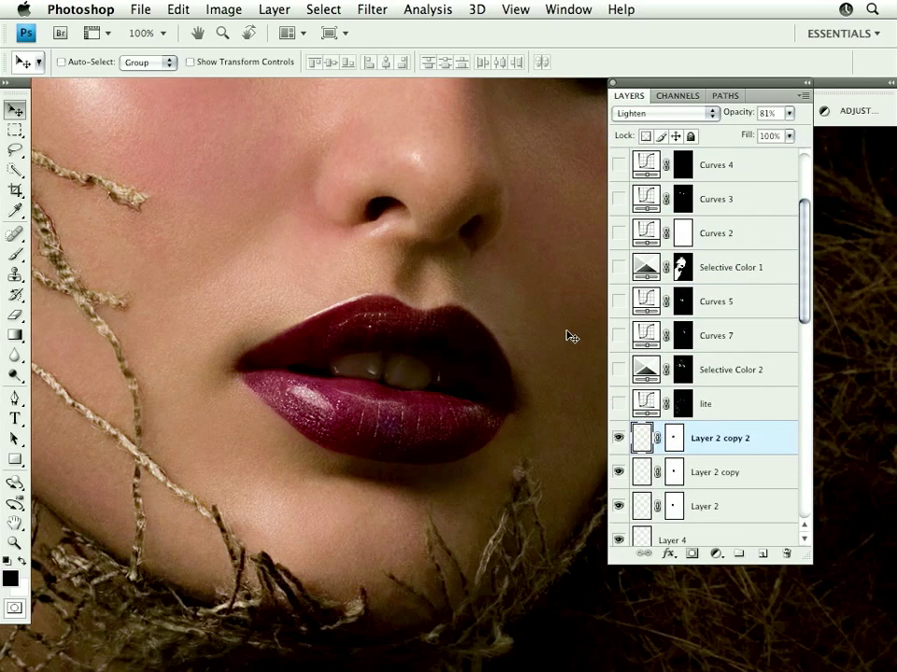
{"action": "key", "text": "super+minus"}
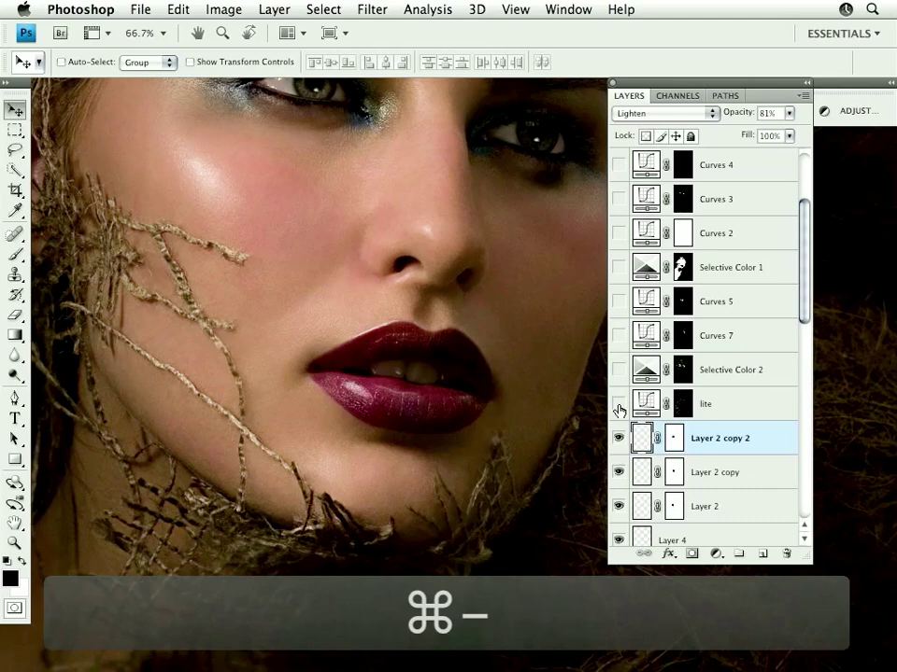
{"action": "scroll", "coordinate": [426, 314], "scroll_direction": "right", "scroll_amount": 3}
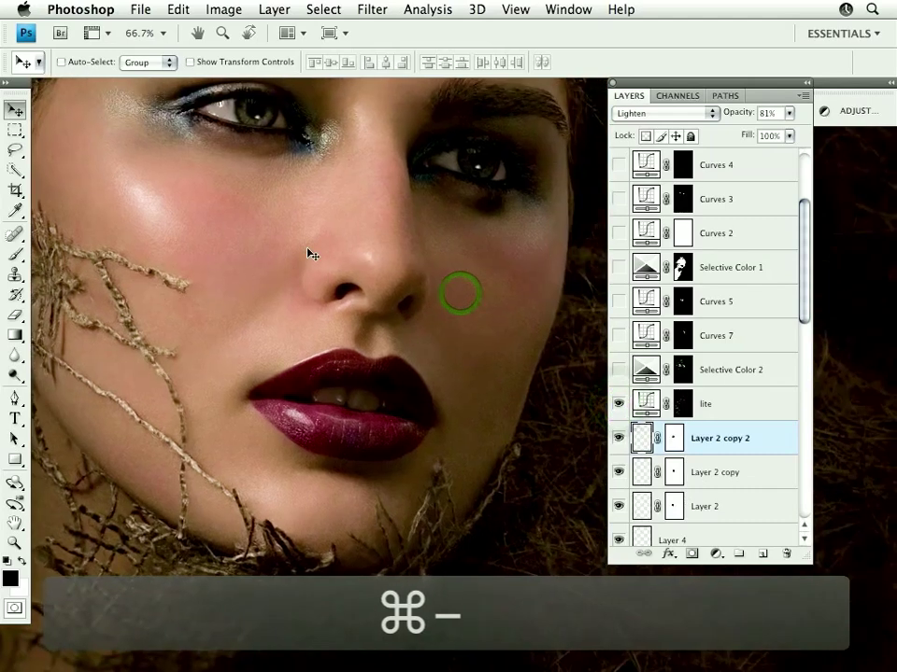
{"action": "left_click", "coordinate": [618, 404]}
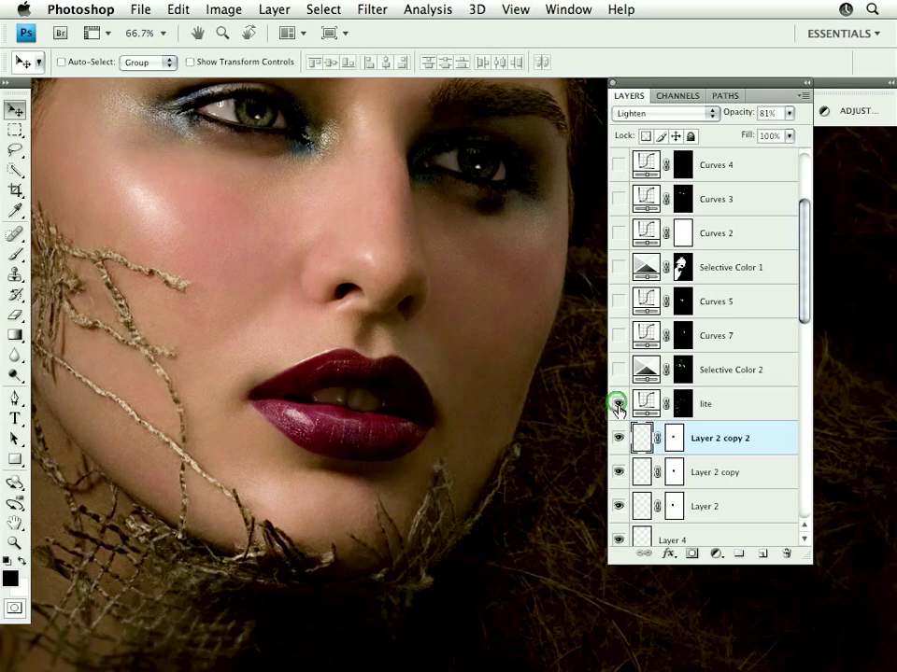
{"action": "left_click", "coordinate": [618, 405]}
{"action": "left_click", "coordinate": [617, 405]}
- Show Selective Color 2 and compare the skin with it repeatedly hidden and shown at 66.7% and 50% zoom, leaving it visible
{"action": "left_click", "coordinate": [618, 371]}
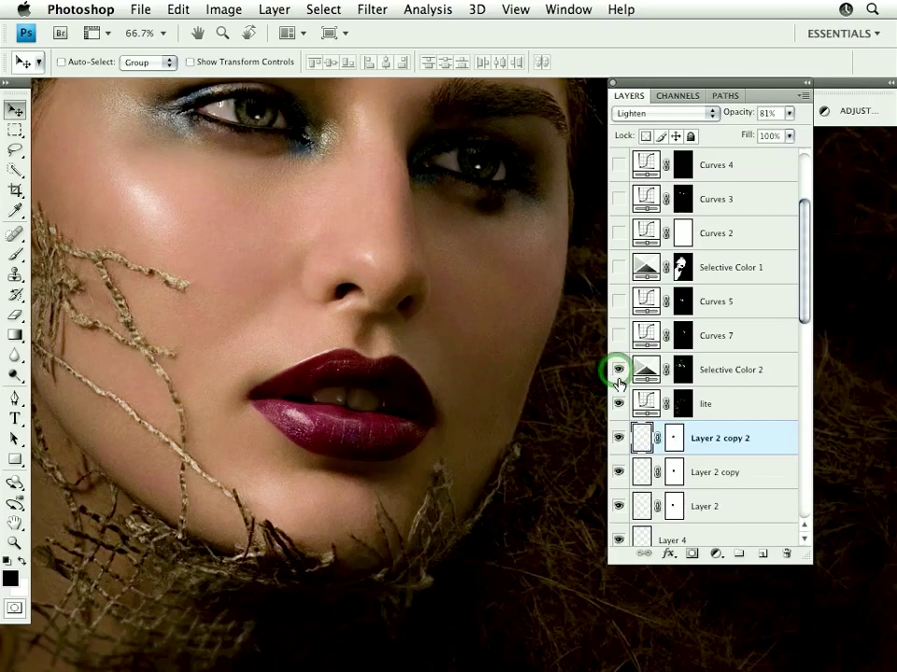
{"action": "left_click", "coordinate": [617, 371]}
{"action": "left_click", "coordinate": [616, 371]}
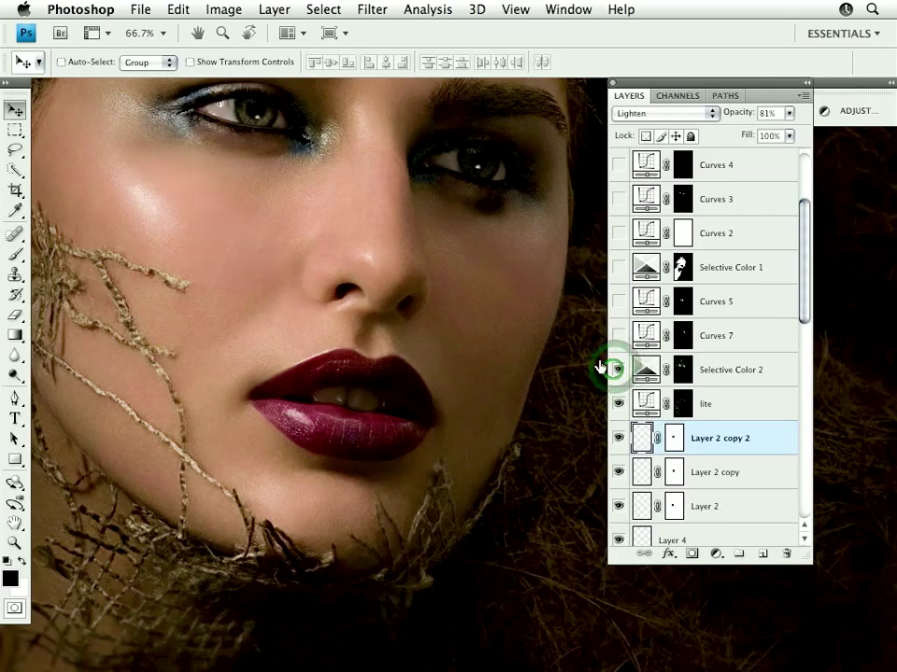
{"action": "key", "text": "super+minus"}
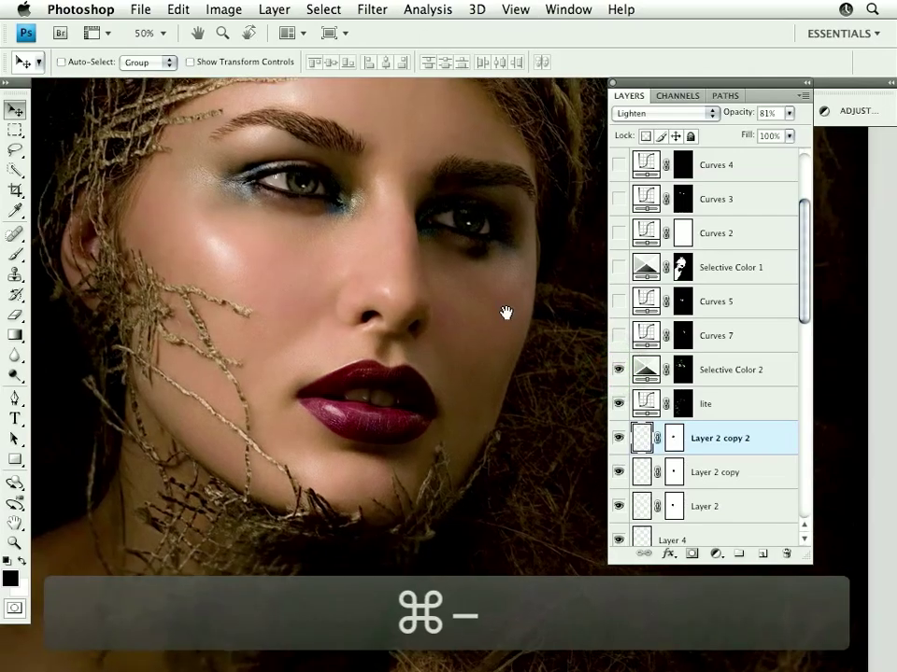
{"action": "left_click", "coordinate": [509, 311]}
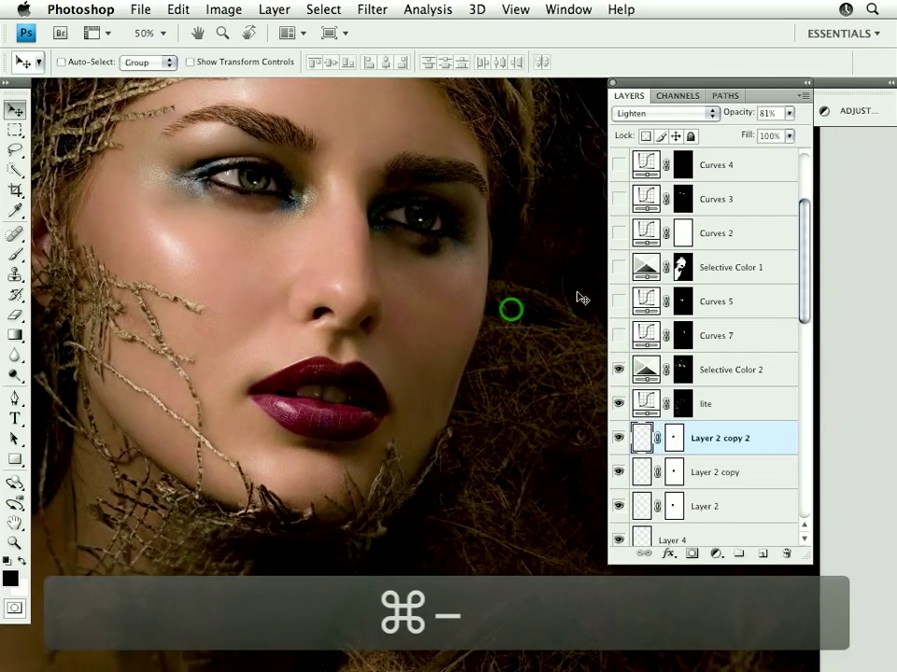
{"action": "left_click", "coordinate": [617, 369]}
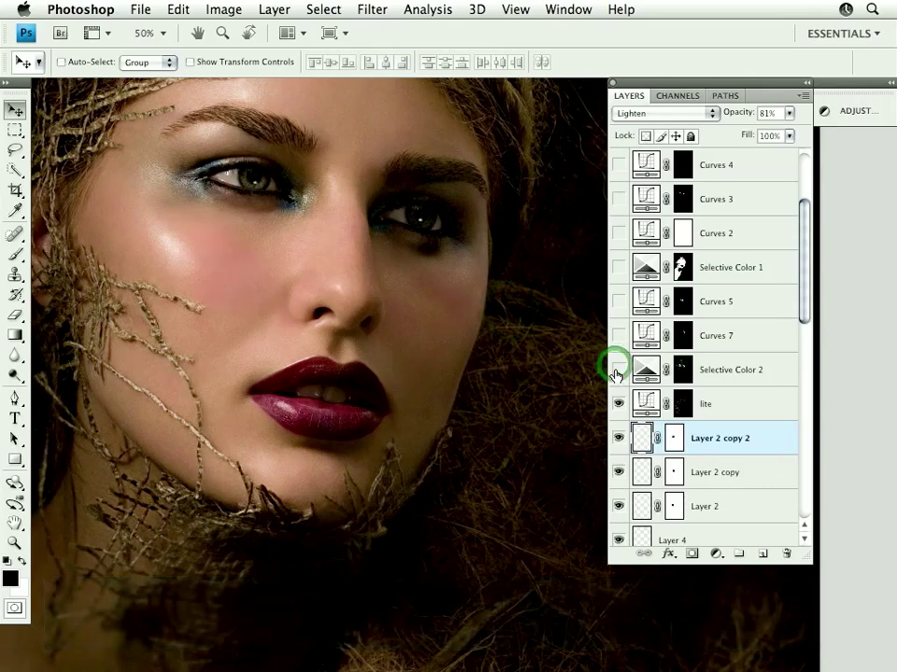
{"action": "left_click", "coordinate": [616, 370]}
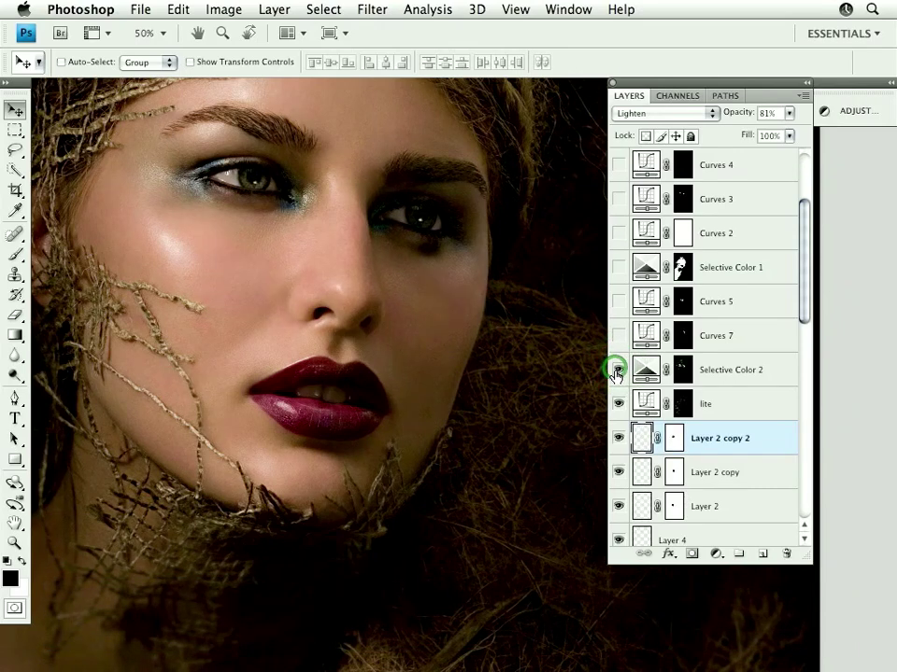
{"action": "left_click", "coordinate": [617, 370]}
{"action": "left_click", "coordinate": [616, 369]}
- View the Curves 7 mask on its own, return to the image, and compare with the layer shown and hidden, leaving it visible
{"action": "left_click", "coordinate": [682, 335], "text": "alt"}
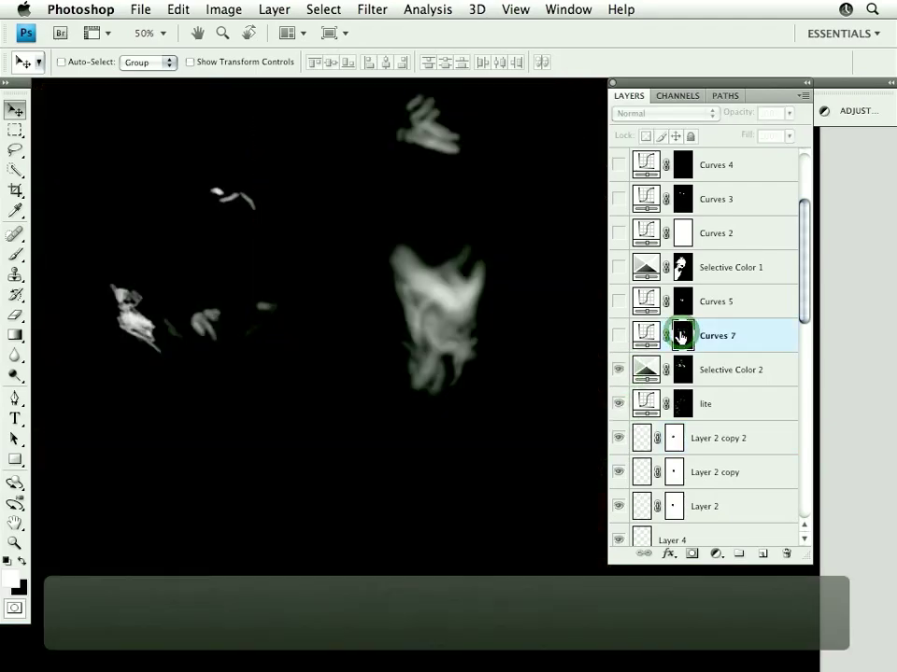
{"action": "left_click", "coordinate": [681, 335], "text": "alt"}
{"action": "left_click", "coordinate": [617, 335]}
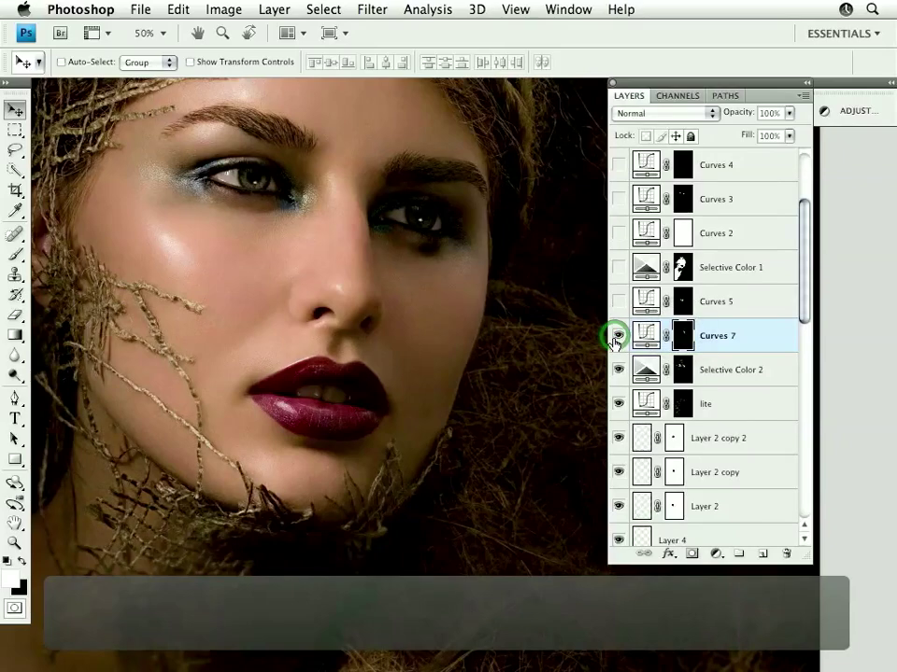
{"action": "left_click", "coordinate": [617, 336]}
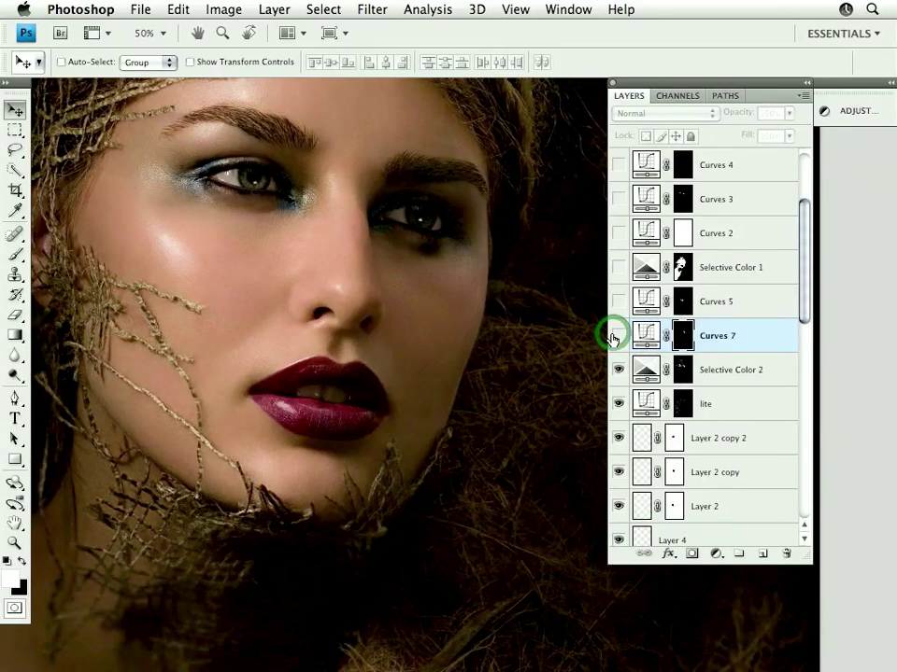
{"action": "left_click", "coordinate": [615, 336]}
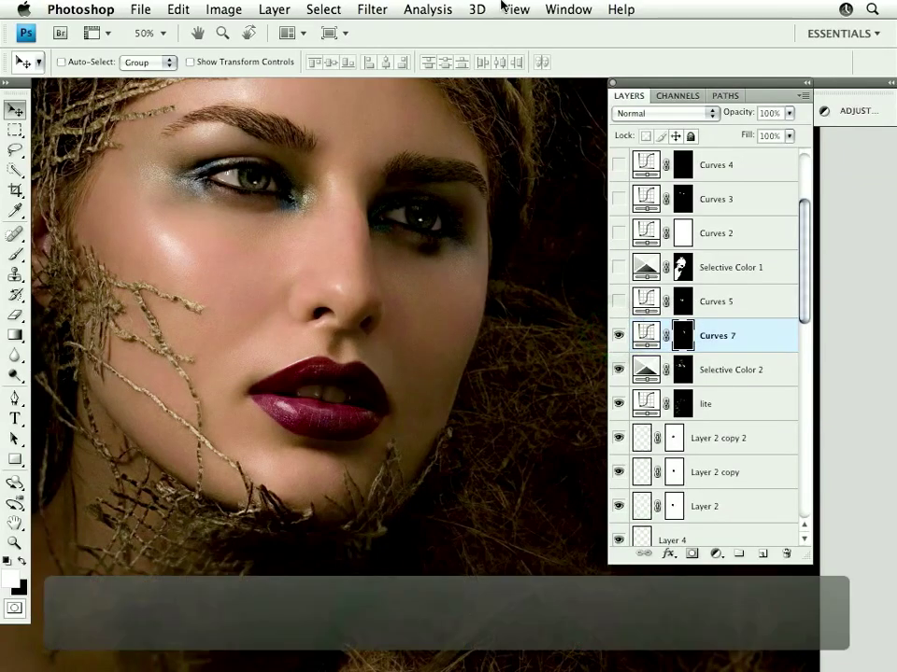
- Compare the portrait at 33.3% zoom with Curves 7 repeatedly hidden and shown, leaving the layer visible
{"action": "key", "text": "super+minus"}
{"action": "left_click", "coordinate": [393, 329]}
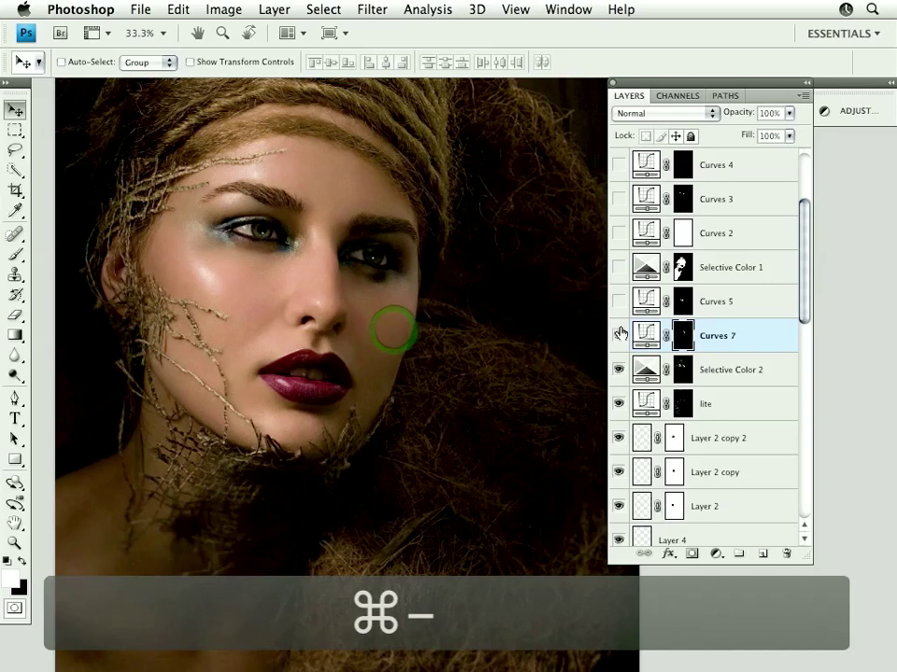
{"action": "left_click", "coordinate": [618, 337]}
{"action": "left_click", "coordinate": [616, 336]}
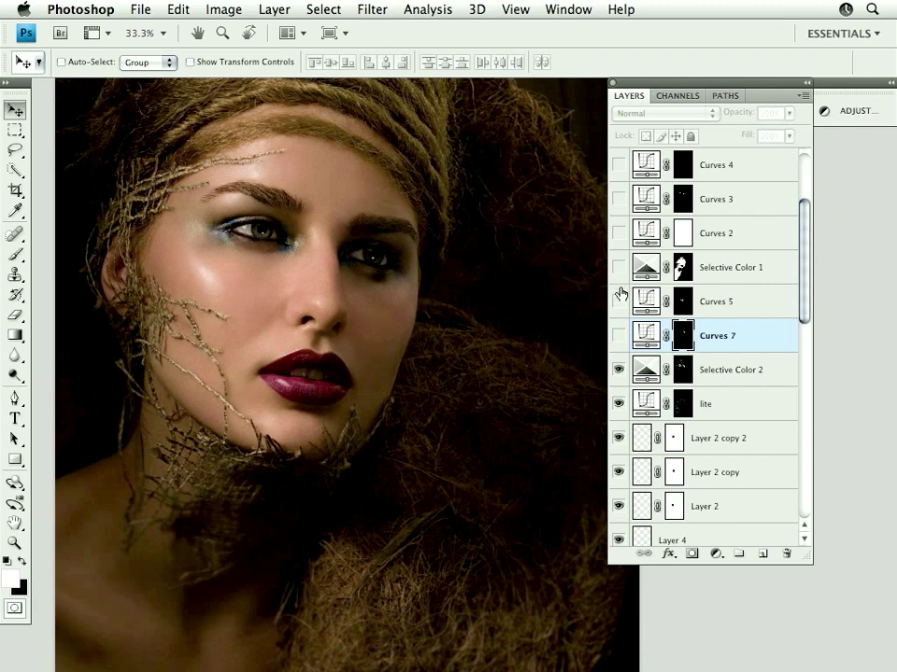
{"action": "left_click", "coordinate": [616, 337]}
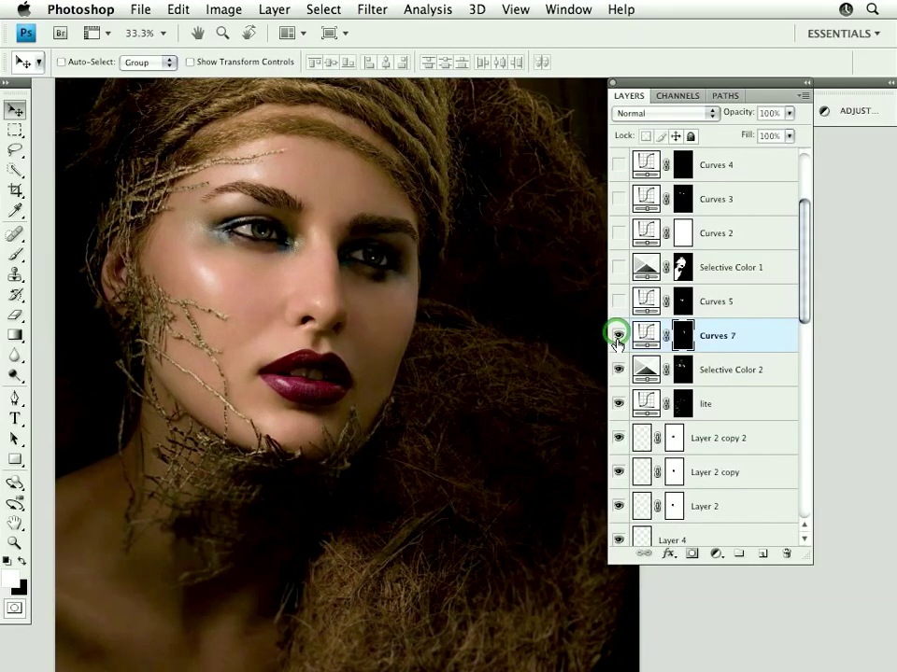
{"action": "left_click", "coordinate": [615, 335]}
{"action": "left_click", "coordinate": [615, 335]}
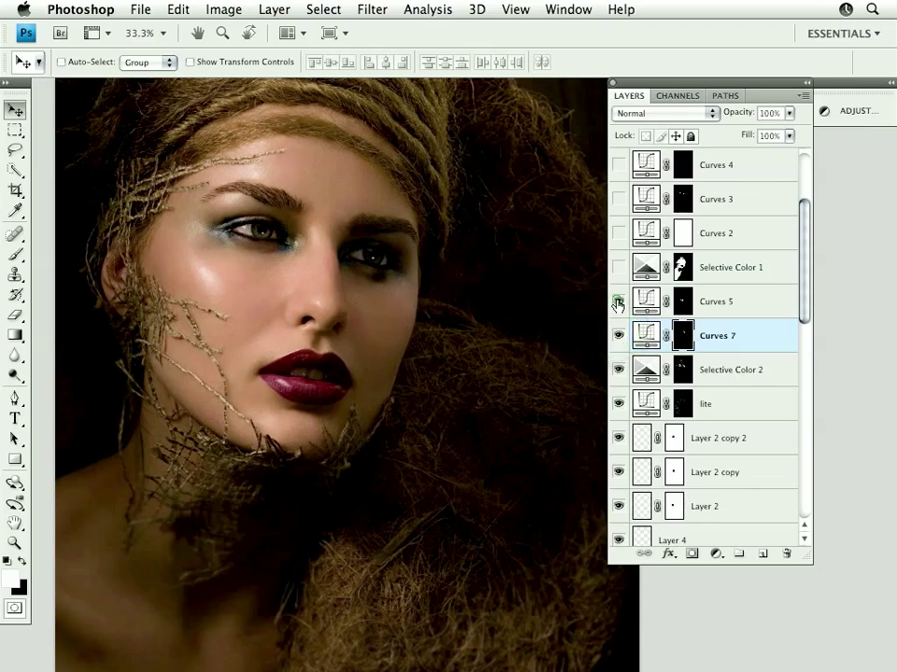
- View the Curves 5 lip mask on its own, and compare the lips with the layer hidden and shown, leaving it visible
{"action": "left_click", "coordinate": [682, 300], "text": "alt"}
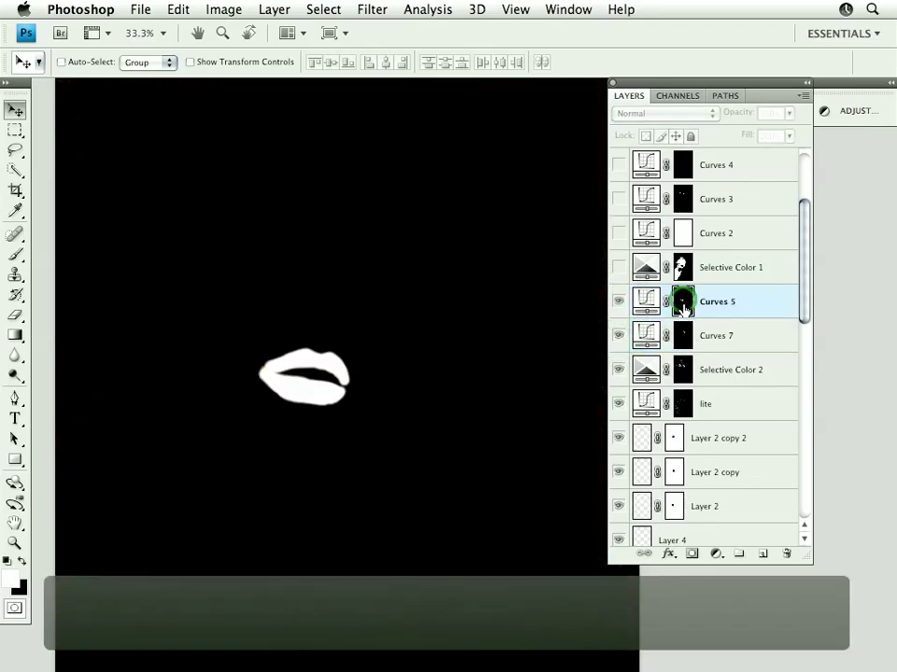
{"action": "left_click", "coordinate": [681, 303], "text": "alt"}
{"action": "left_click", "coordinate": [616, 302]}
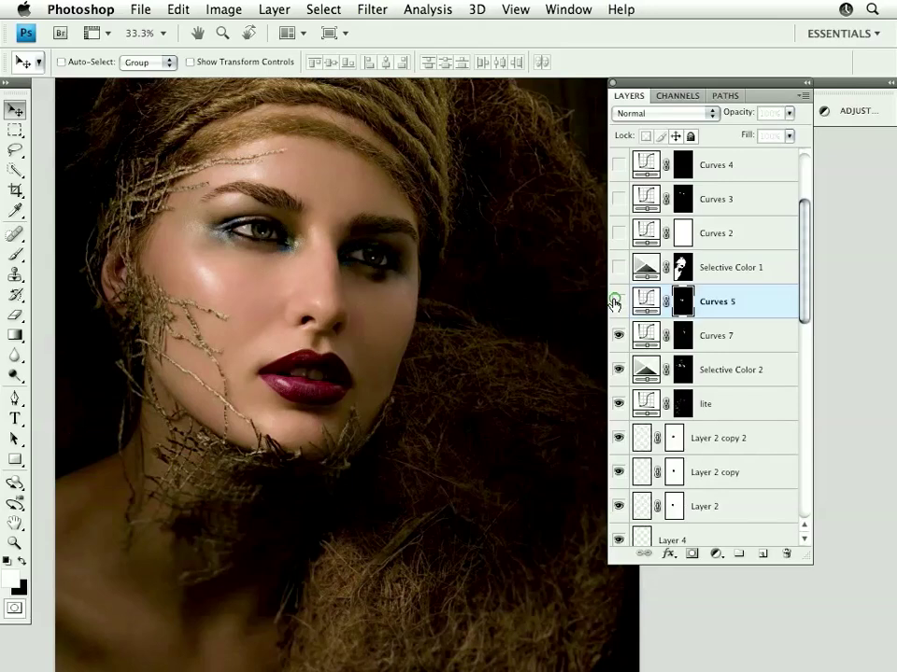
{"action": "left_click", "coordinate": [617, 301]}
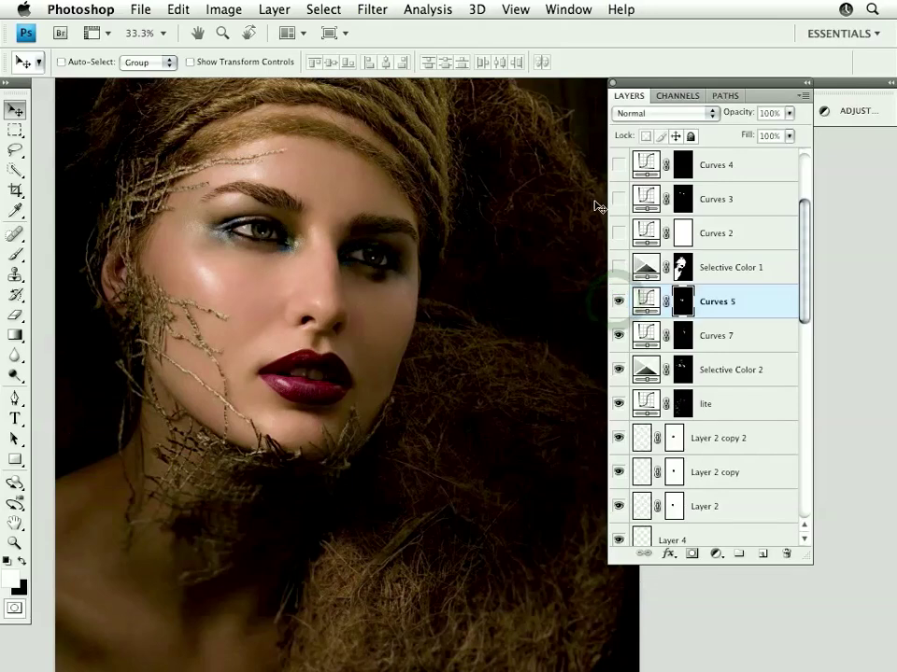
{"action": "left_click", "coordinate": [617, 301]}
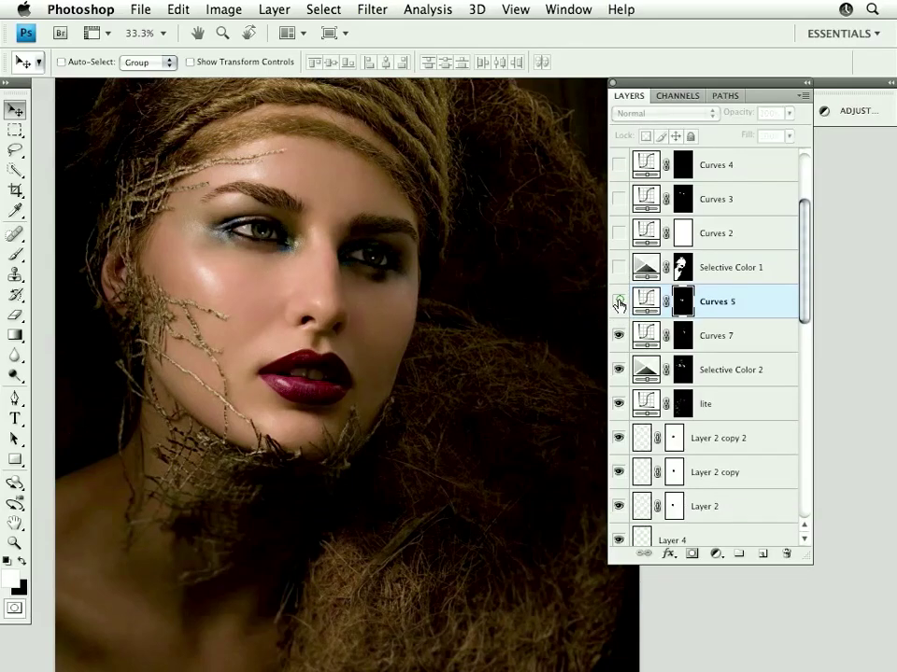
{"action": "left_click", "coordinate": [618, 302]}
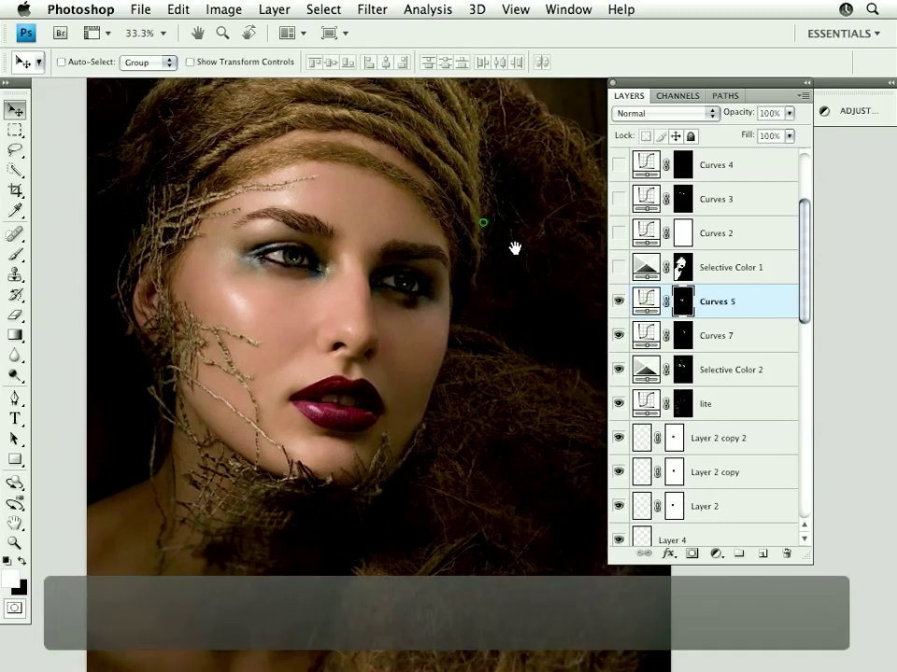
- Show Selective Color 1 and compare the skin tones with it repeatedly hidden and shown, leaving it visible
{"action": "left_click", "coordinate": [480, 221]}
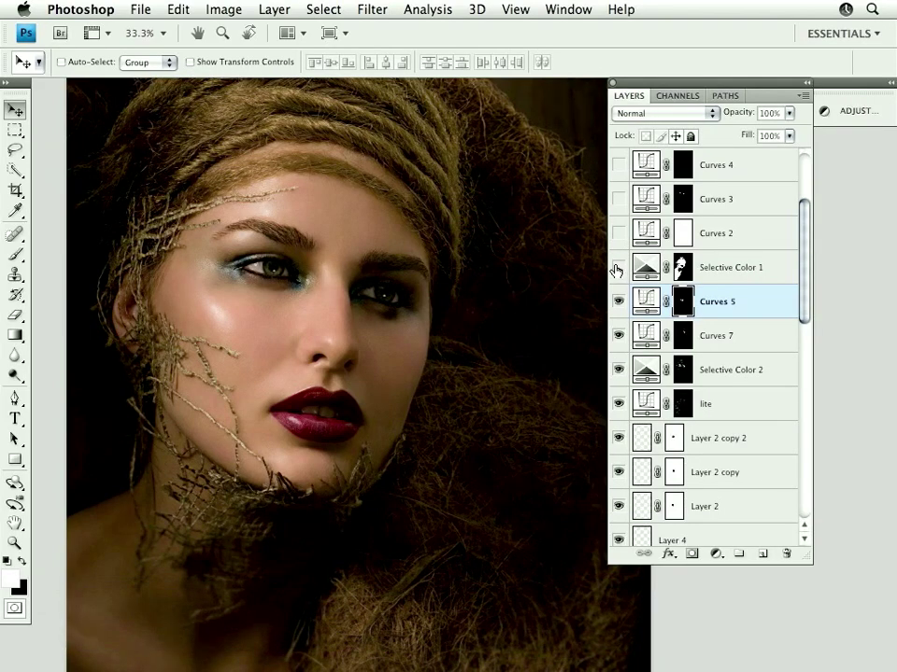
{"action": "left_click", "coordinate": [616, 268]}
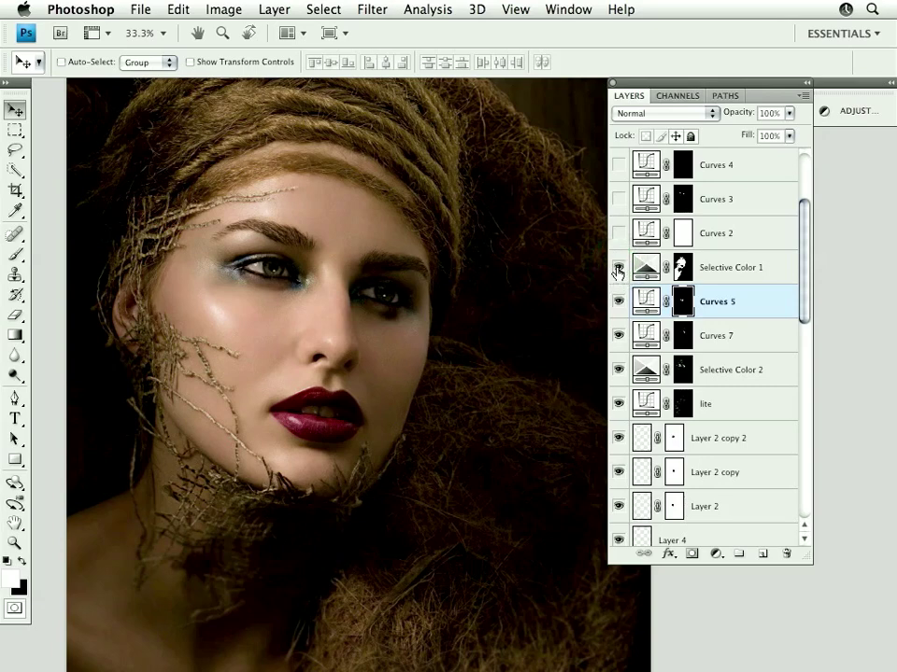
{"action": "left_click", "coordinate": [617, 270]}
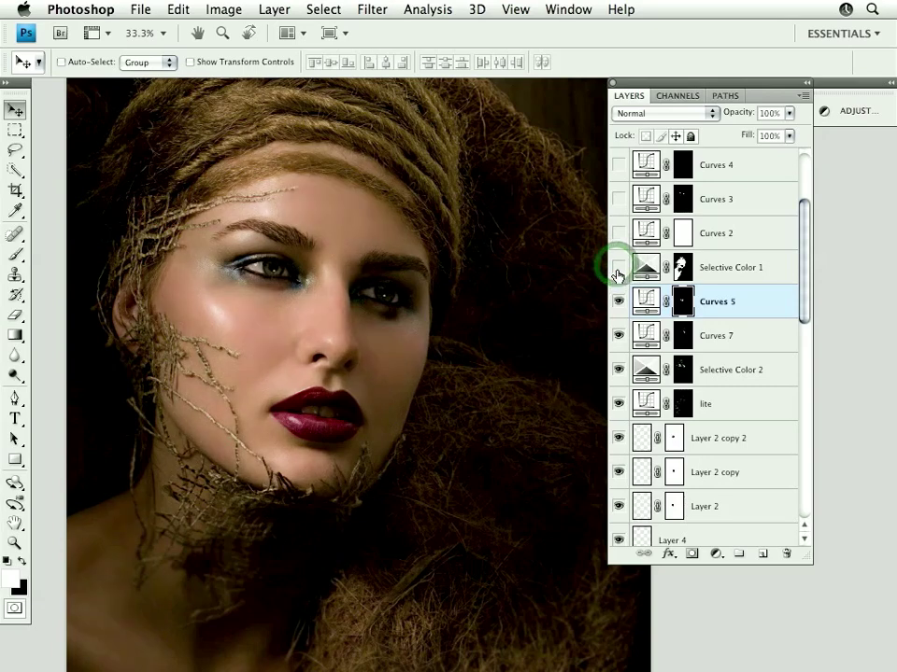
{"action": "left_click", "coordinate": [617, 270]}
{"action": "left_click_drag", "start_coordinate": [481, 338], "coordinate": [487, 326]}
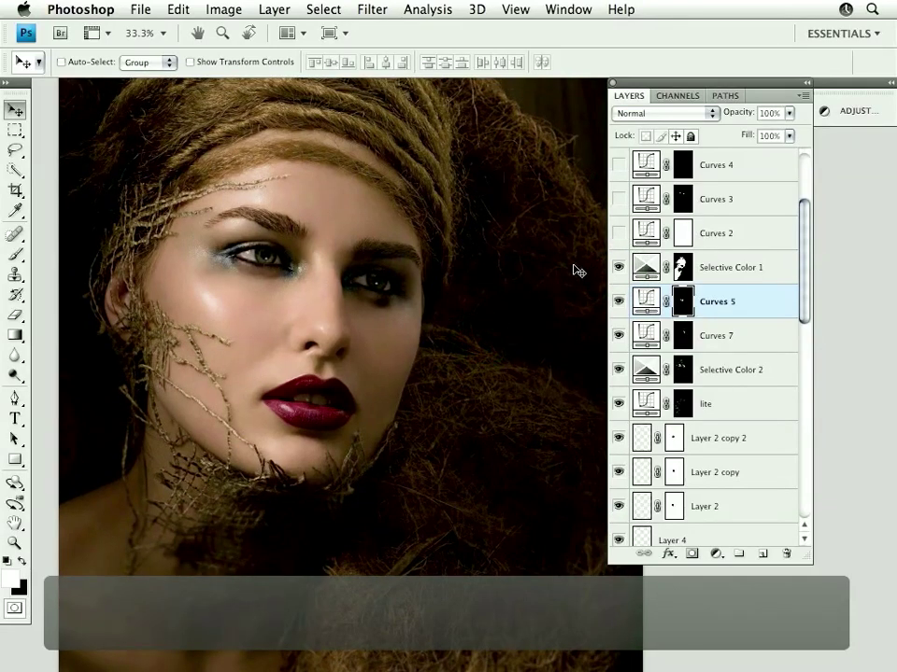
{"action": "left_click", "coordinate": [618, 268]}
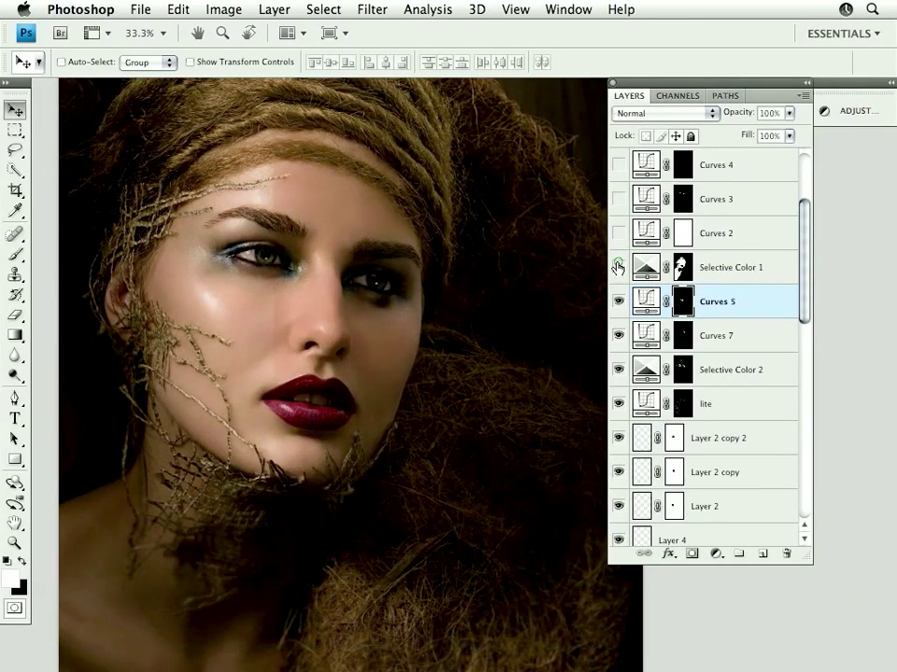
{"action": "left_click", "coordinate": [619, 268]}
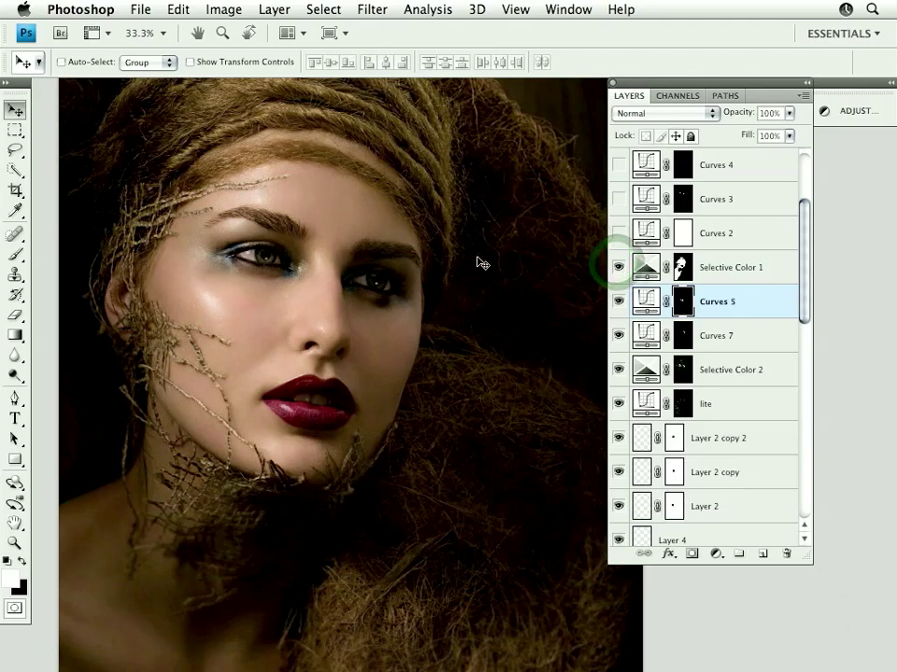
- Examine the headwrap, face and neck, and compare them once more with Selective Color 1 hidden and shown
{"action": "left_click_drag", "start_coordinate": [486, 308], "coordinate": [434, 318]}
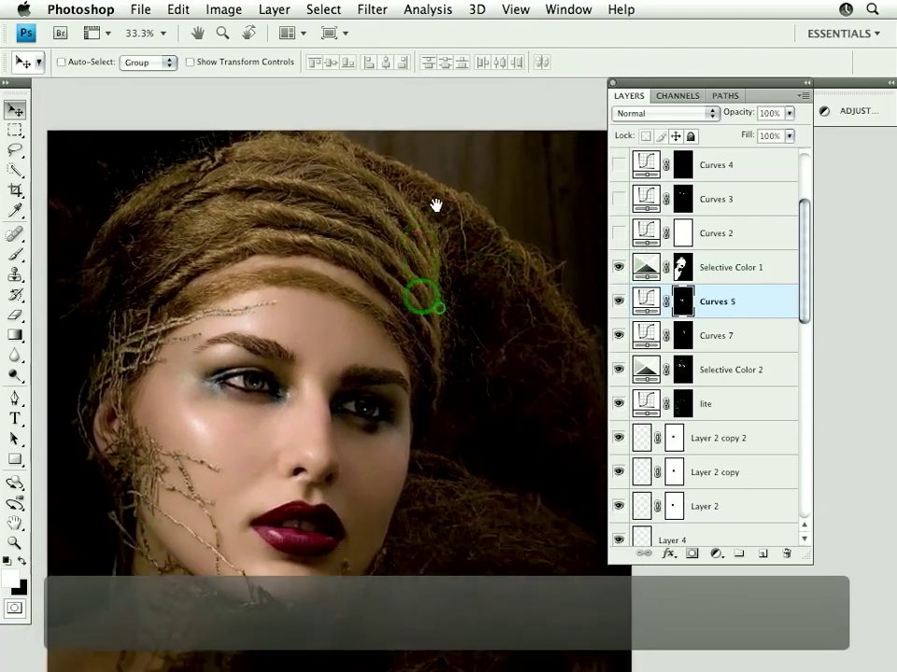
{"action": "left_click_drag", "start_coordinate": [448, 386], "coordinate": [456, 228]}
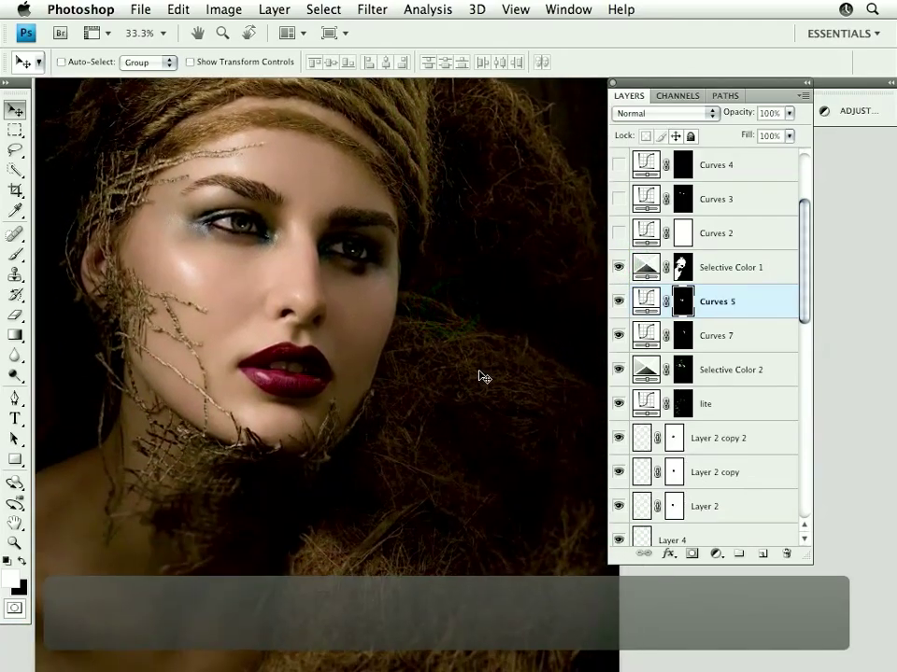
{"action": "mouse_move", "coordinate": [480, 374]}
{"action": "left_mouse_down"}
{"action": "mouse_move", "coordinate": [476, 340]}
{"action": "mouse_move", "coordinate": [481, 356]}
{"action": "left_mouse_up"}
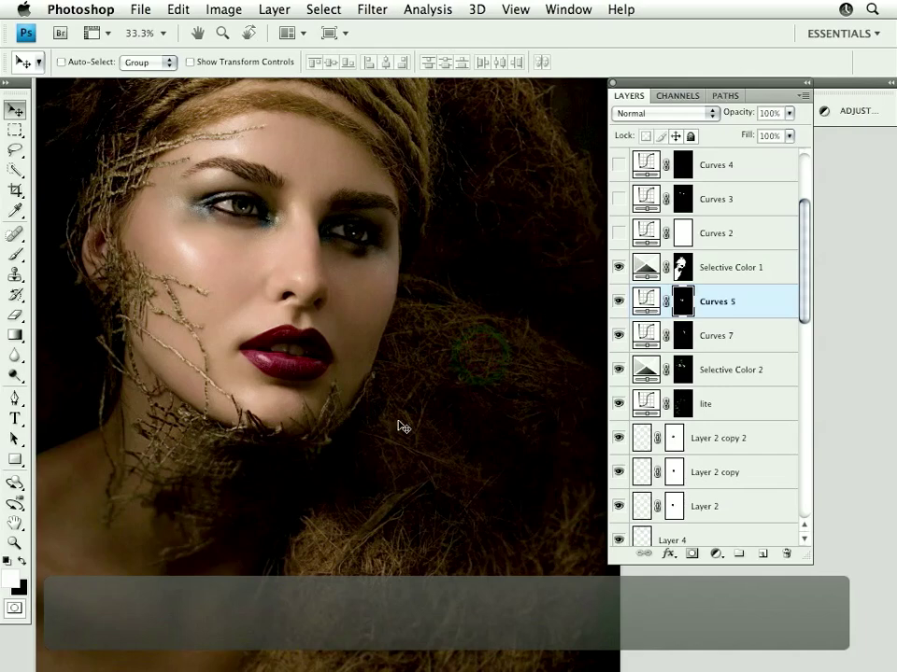
{"action": "left_click_drag", "start_coordinate": [493, 254], "coordinate": [514, 312]}
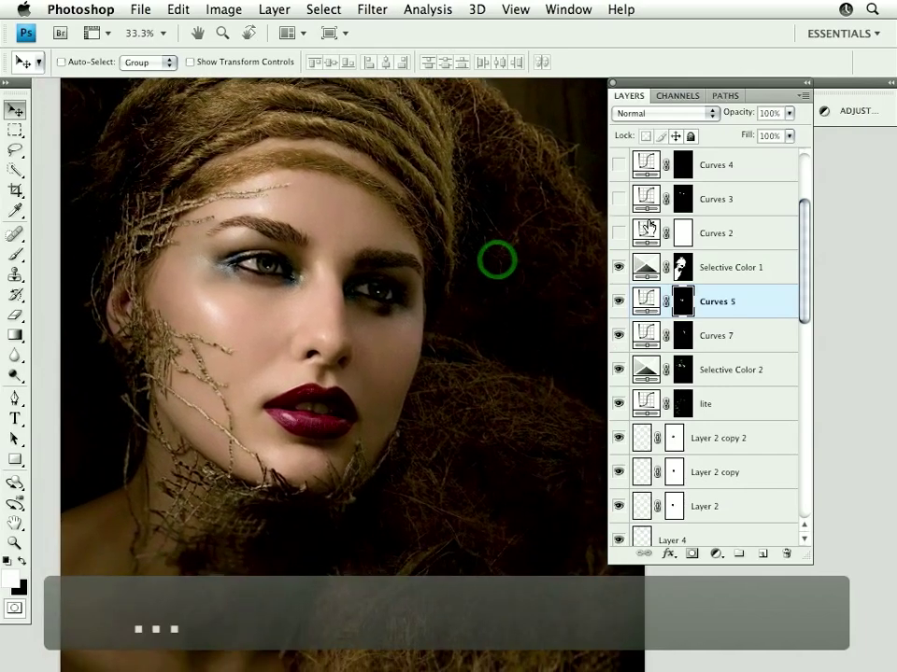
{"action": "left_click", "coordinate": [618, 270]}
{"action": "left_click", "coordinate": [617, 270]}
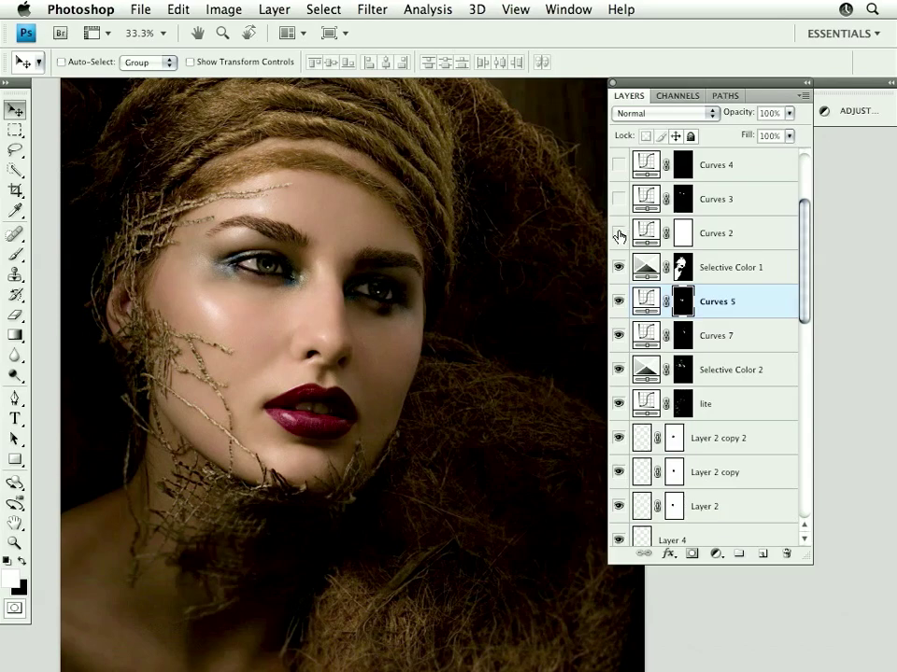
- Show Curves 2 and compare the portrait at 25% zoom with the layer repeatedly hidden and shown, leaving it visible
{"action": "left_click", "coordinate": [618, 234]}
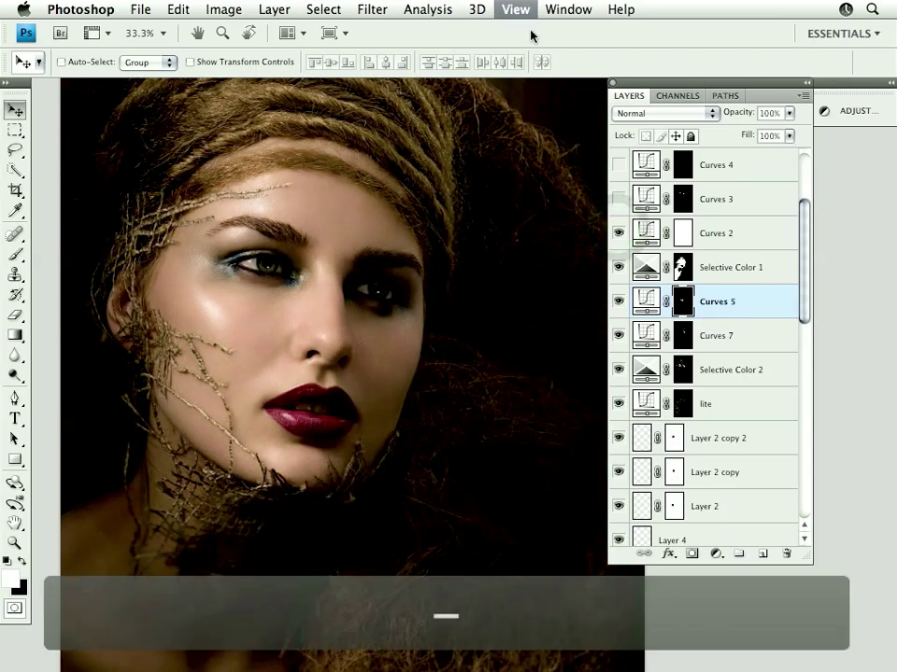
{"action": "key", "text": "super+minus"}
{"action": "left_click_drag", "start_coordinate": [401, 294], "coordinate": [344, 230]}
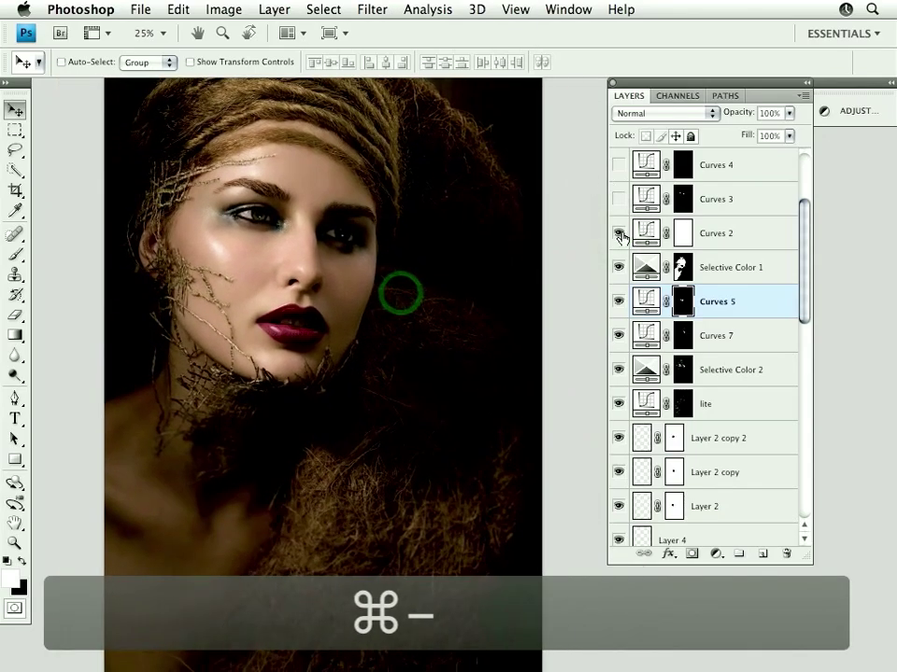
{"action": "left_click", "coordinate": [618, 233]}
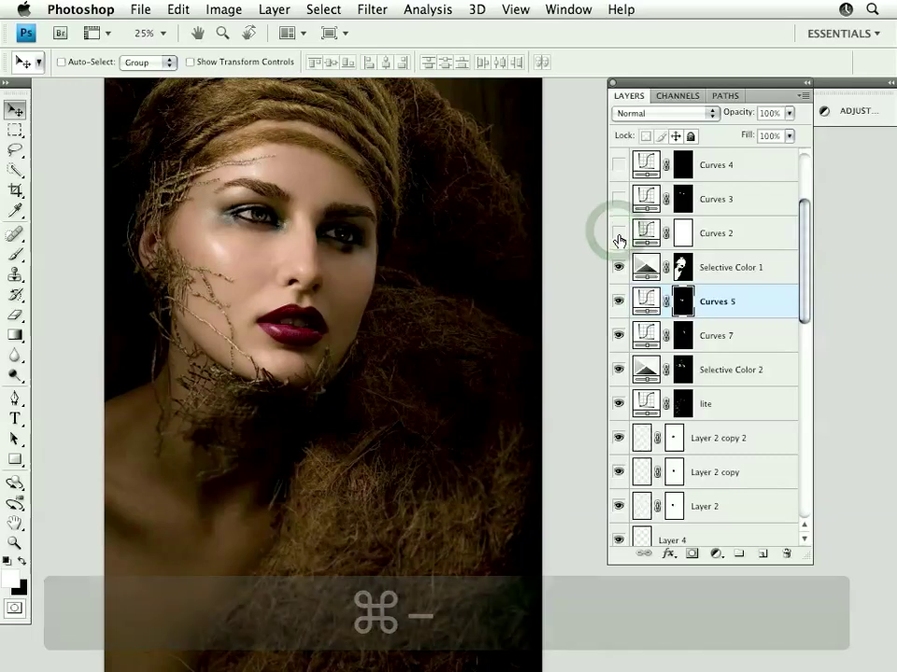
{"action": "left_click", "coordinate": [617, 233]}
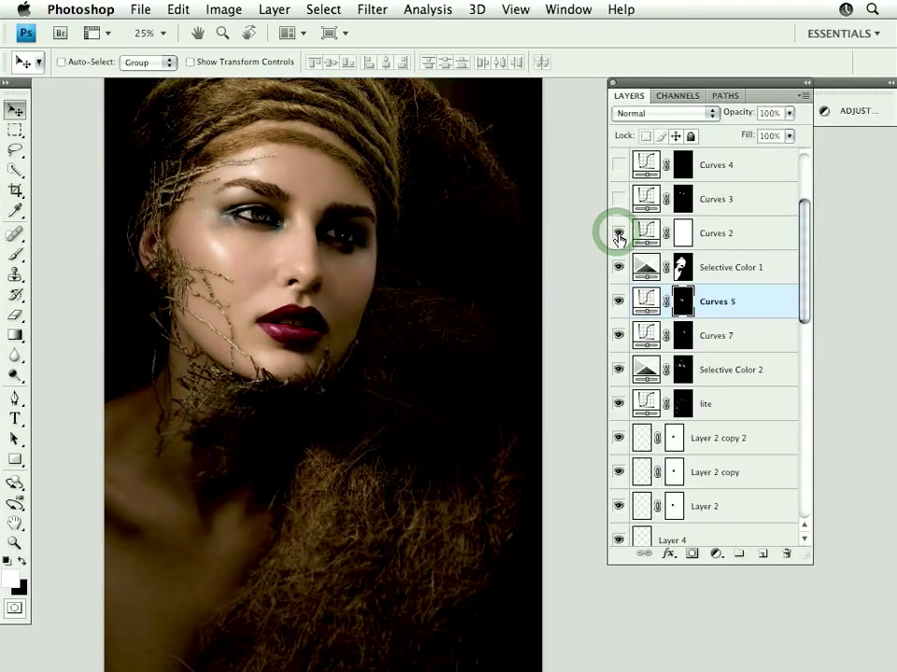
{"action": "left_click", "coordinate": [617, 234]}
{"action": "left_click_drag", "start_coordinate": [522, 272], "coordinate": [531, 299]}
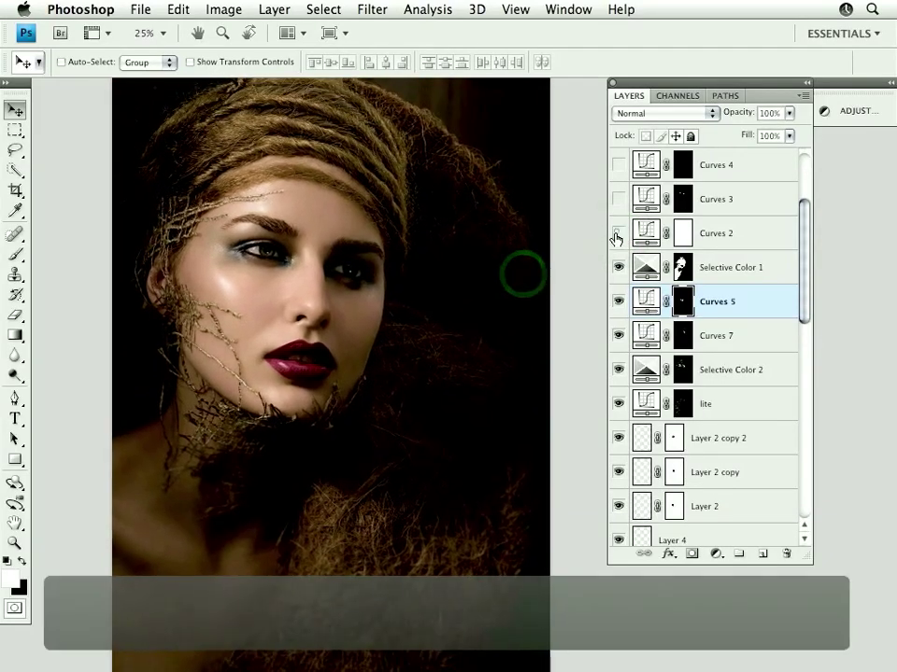
{"action": "left_click", "coordinate": [617, 233]}
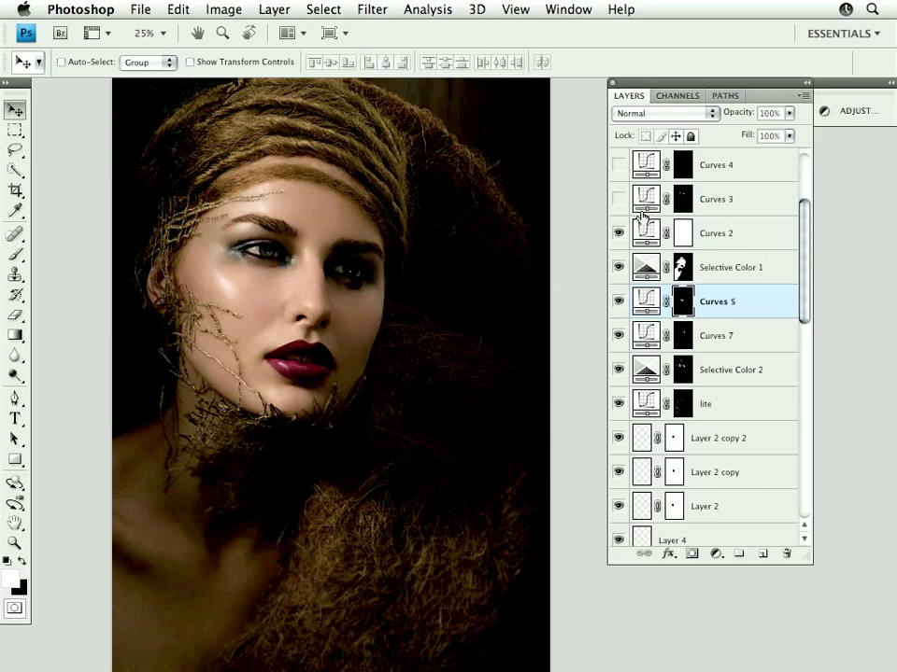
{"action": "left_click", "coordinate": [617, 233]}
{"action": "left_click", "coordinate": [618, 234]}
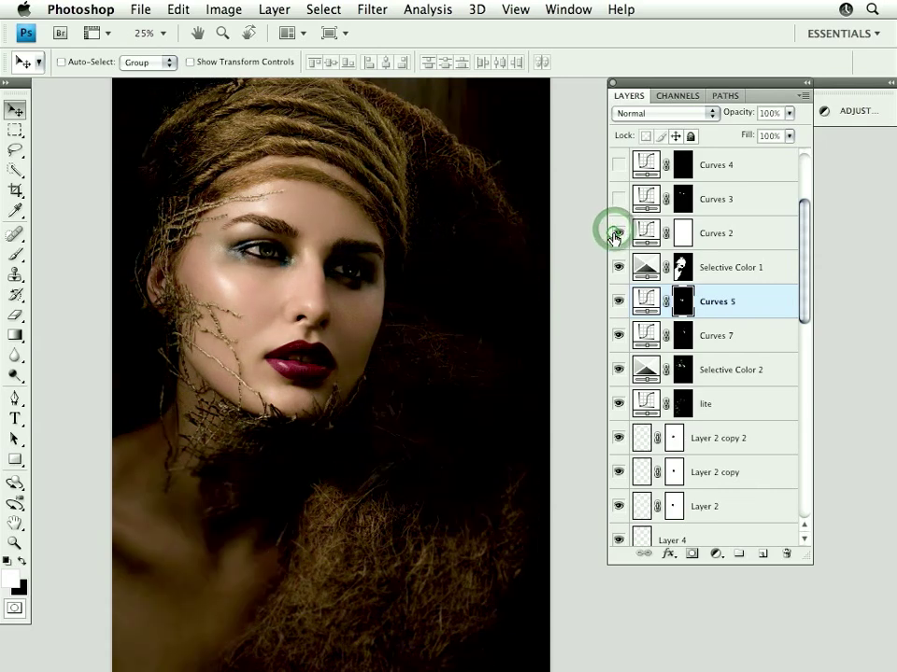
{"action": "left_click", "coordinate": [617, 233]}
{"action": "left_click", "coordinate": [616, 231]}
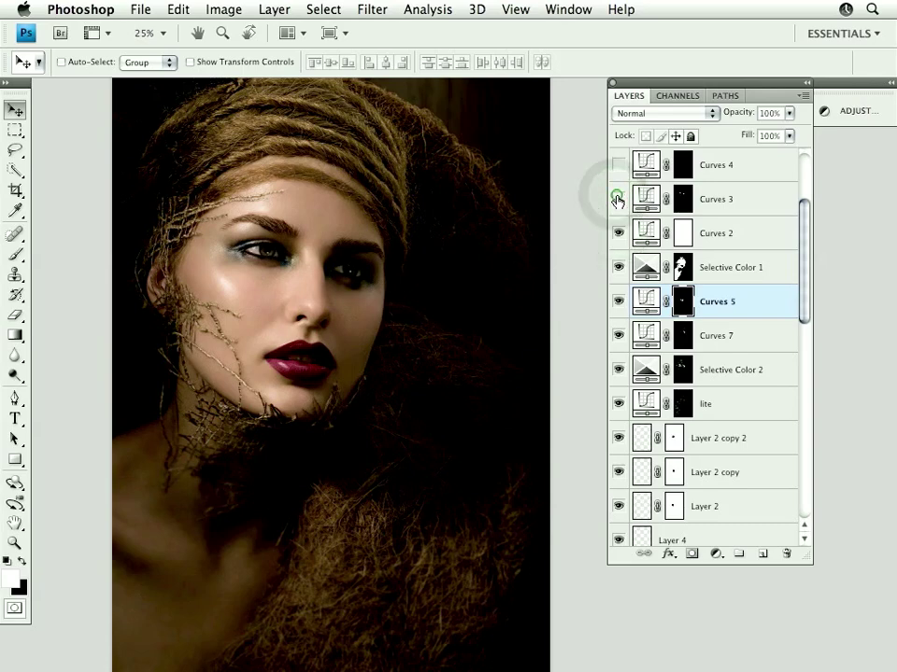
- Show Curves 3 and Curves 4, view the Curves 4 mask on its own, and compare the portrait with Curves 4 hidden and shown
{"action": "left_click", "coordinate": [618, 199]}
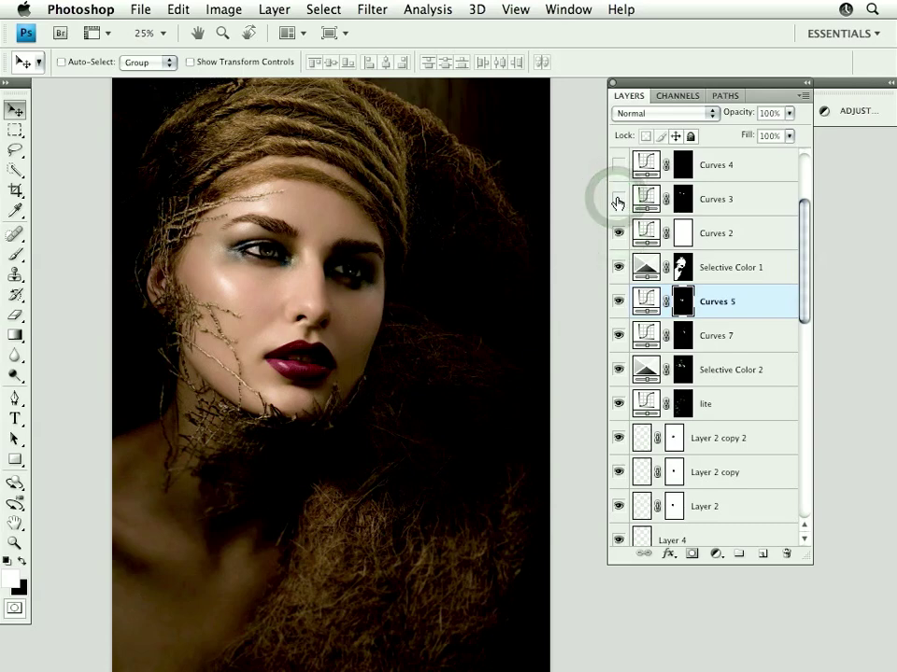
{"action": "left_click", "coordinate": [618, 200]}
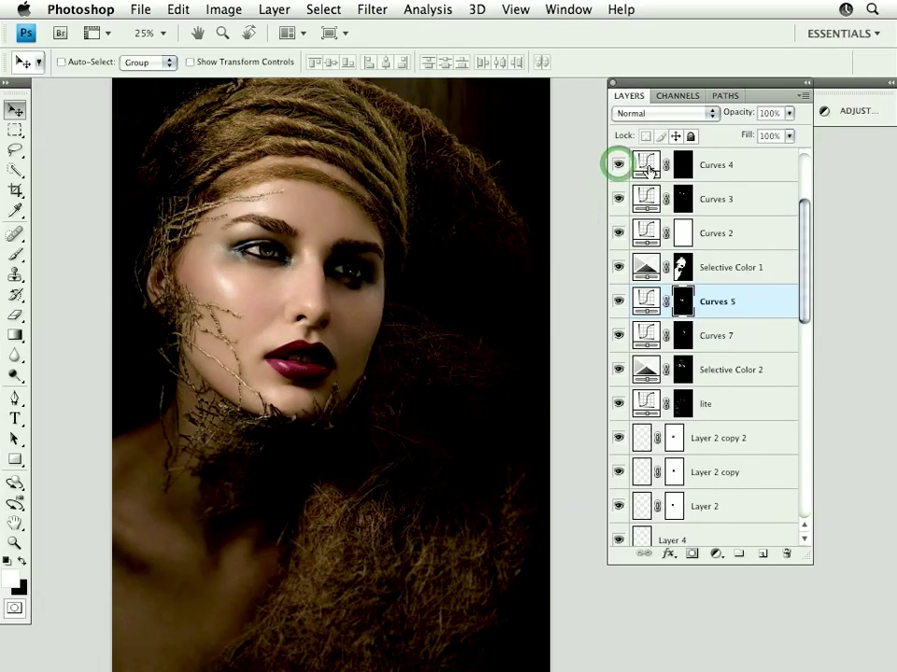
{"action": "left_click", "coordinate": [681, 166], "text": "alt"}
{"action": "left_click", "coordinate": [681, 168], "text": "alt"}
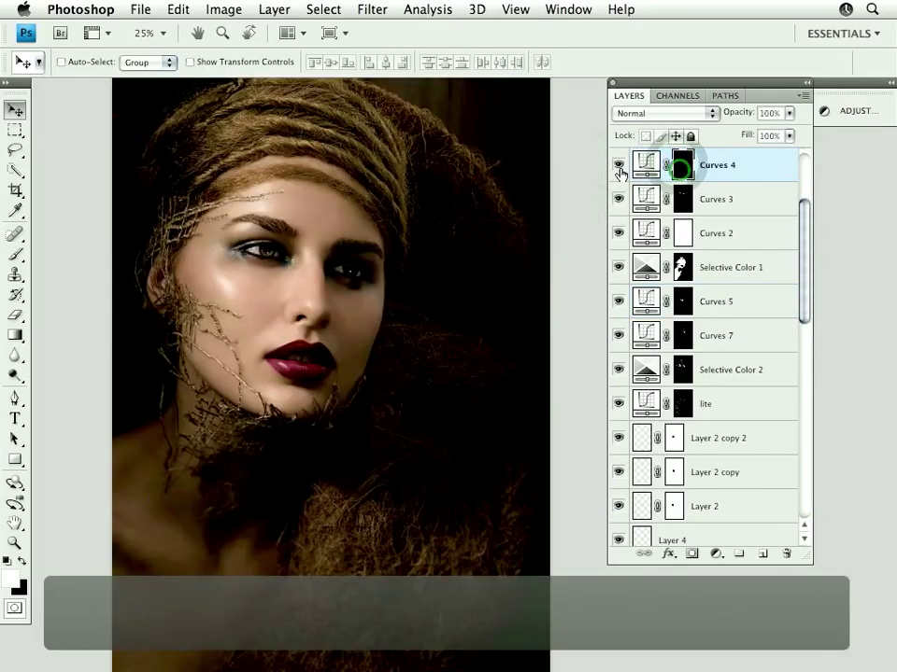
{"action": "left_click", "coordinate": [616, 166]}
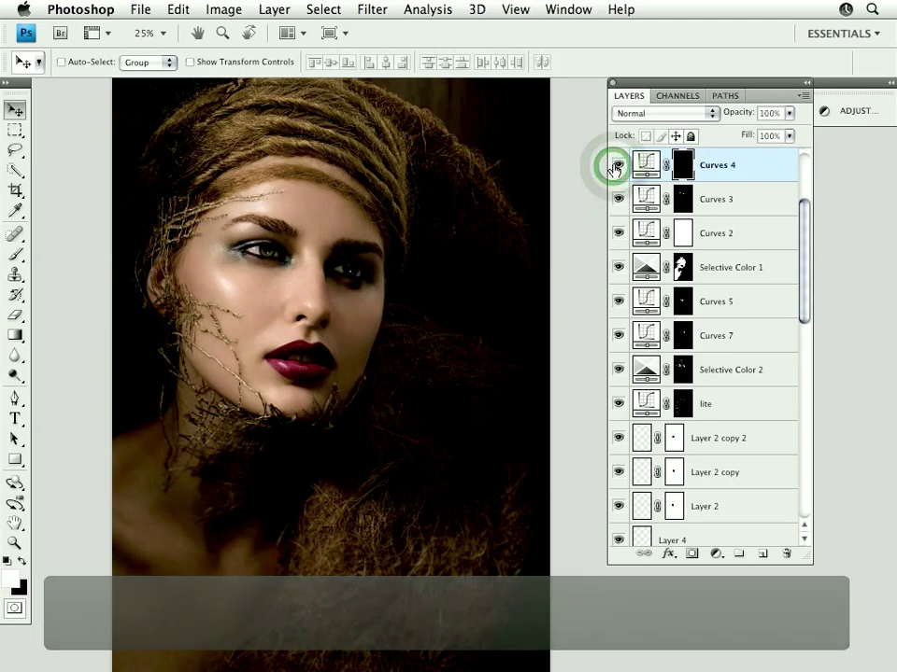
{"action": "left_click", "coordinate": [616, 164]}
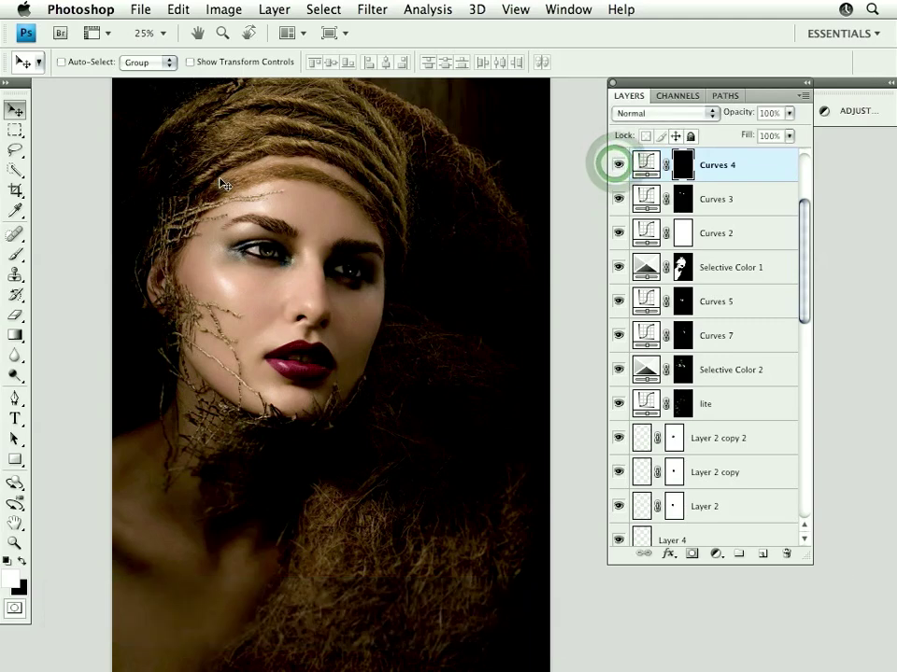
- Show Selective Color 4, Curves 13 and Curves 14, and view the Curves 14 mask on its own
{"action": "left_click", "coordinate": [803, 224]}
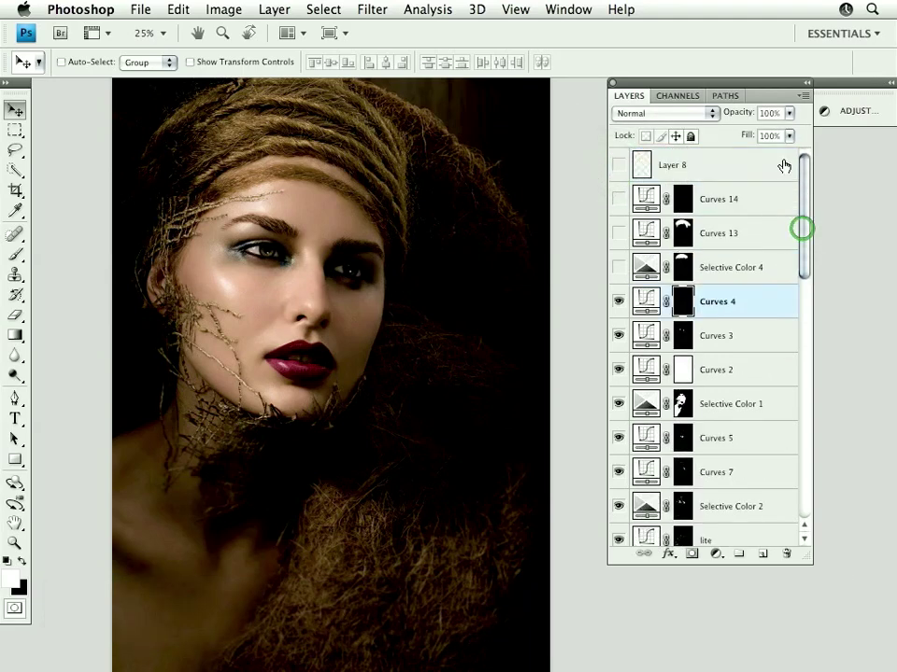
{"action": "left_click", "coordinate": [617, 267]}
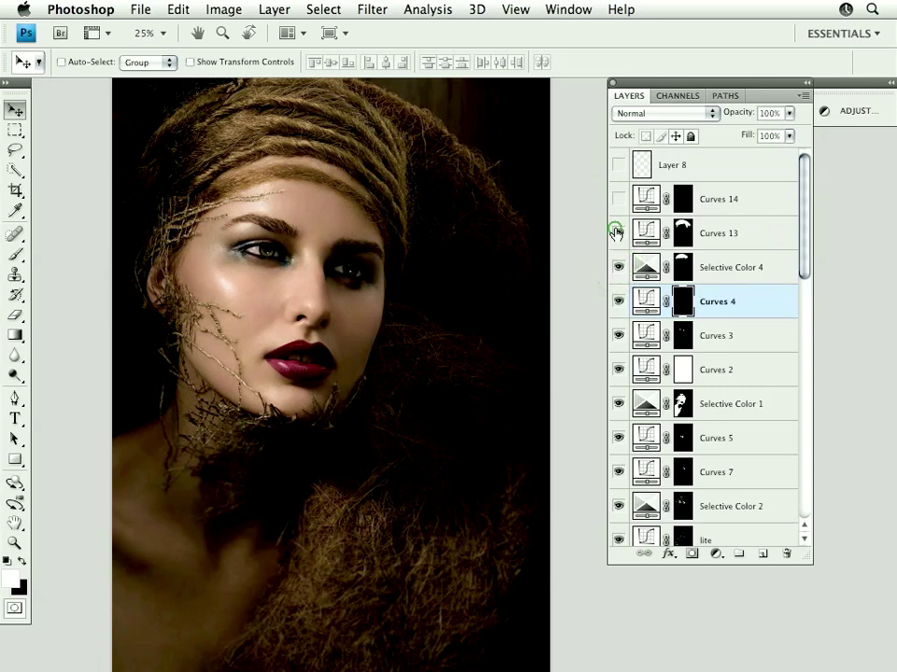
{"action": "left_click", "coordinate": [617, 235]}
{"action": "left_click", "coordinate": [681, 199], "text": "alt"}
{"action": "left_click", "coordinate": [680, 199], "text": "alt"}
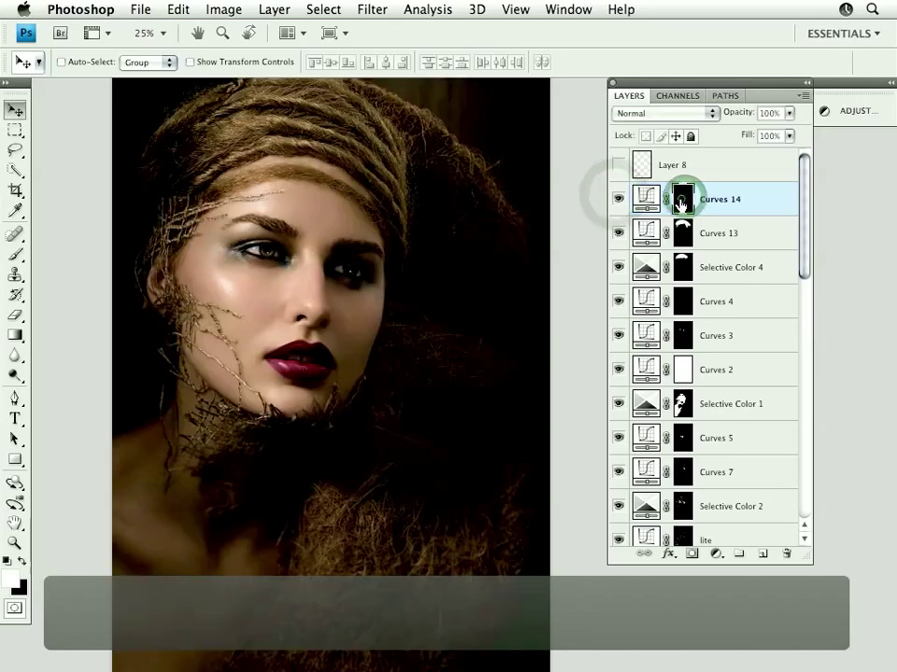
- Show Layer 8, examine its handwritten notes around the shadowed eye and brow up close, and hide the layer again
{"action": "left_click", "coordinate": [618, 165]}
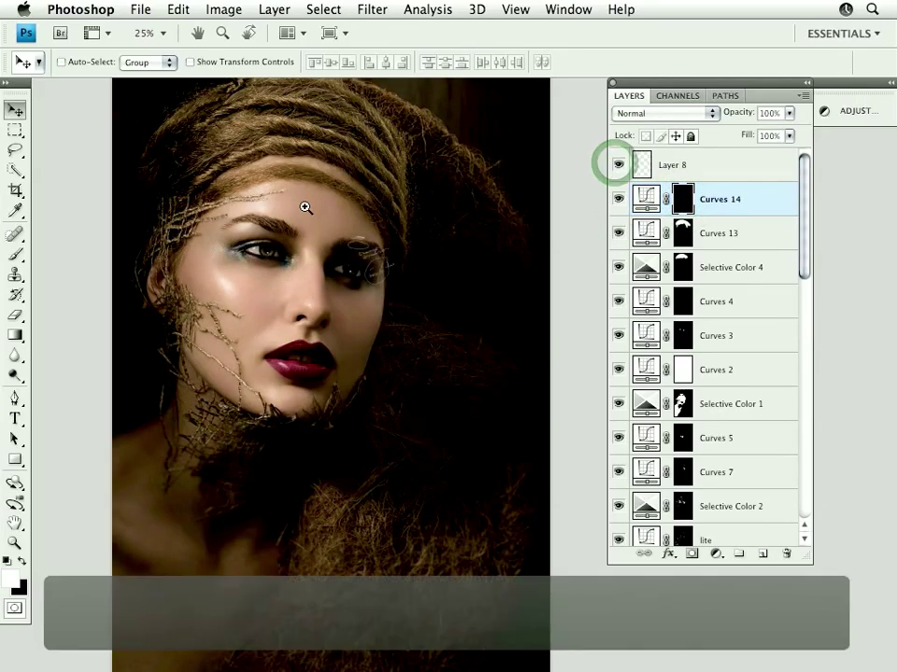
{"action": "left_click", "coordinate": [309, 211]}
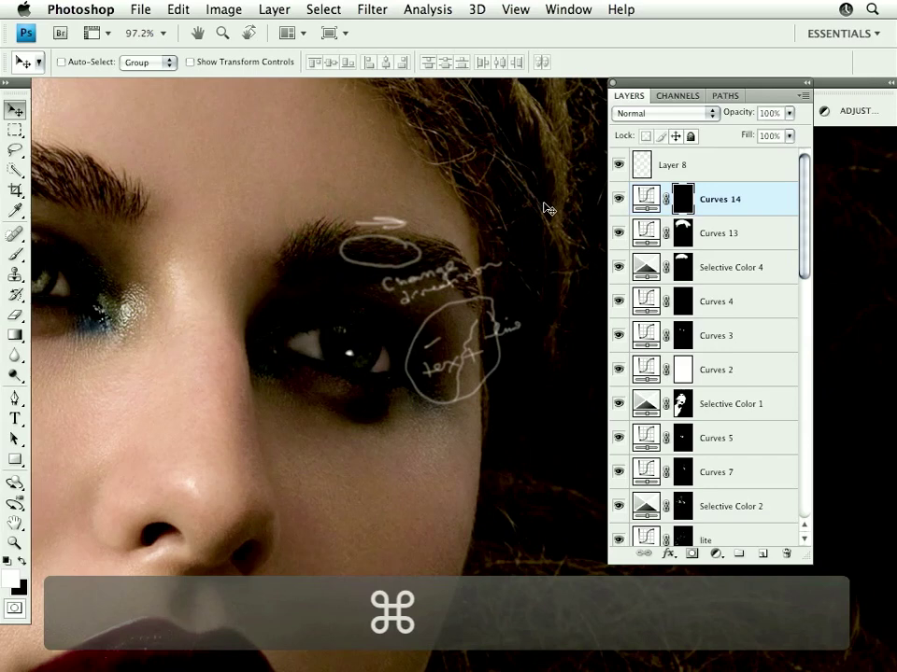
{"action": "left_click_drag", "start_coordinate": [537, 202], "coordinate": [463, 199]}
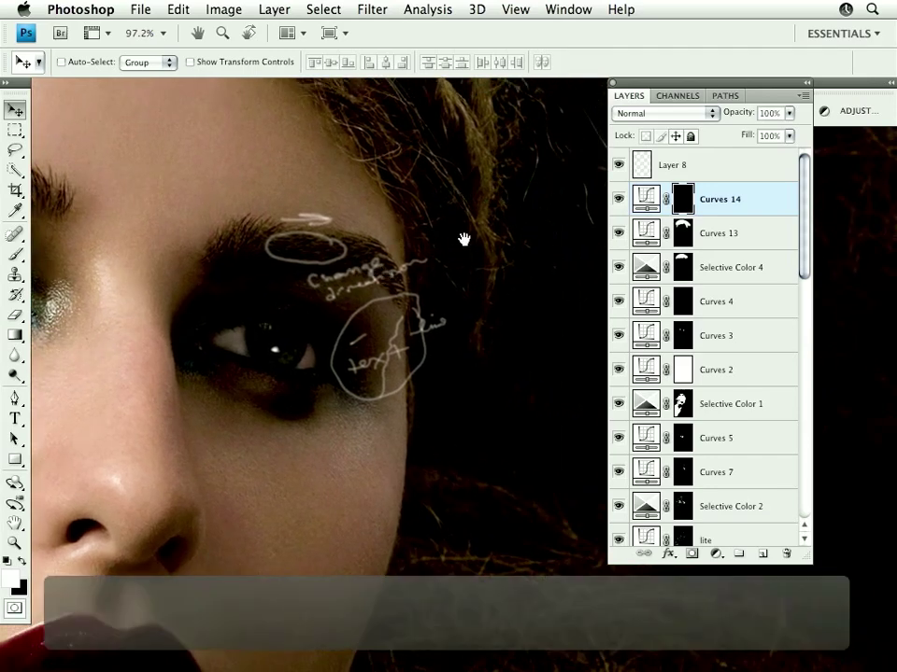
{"action": "left_click_drag", "start_coordinate": [458, 255], "coordinate": [479, 215]}
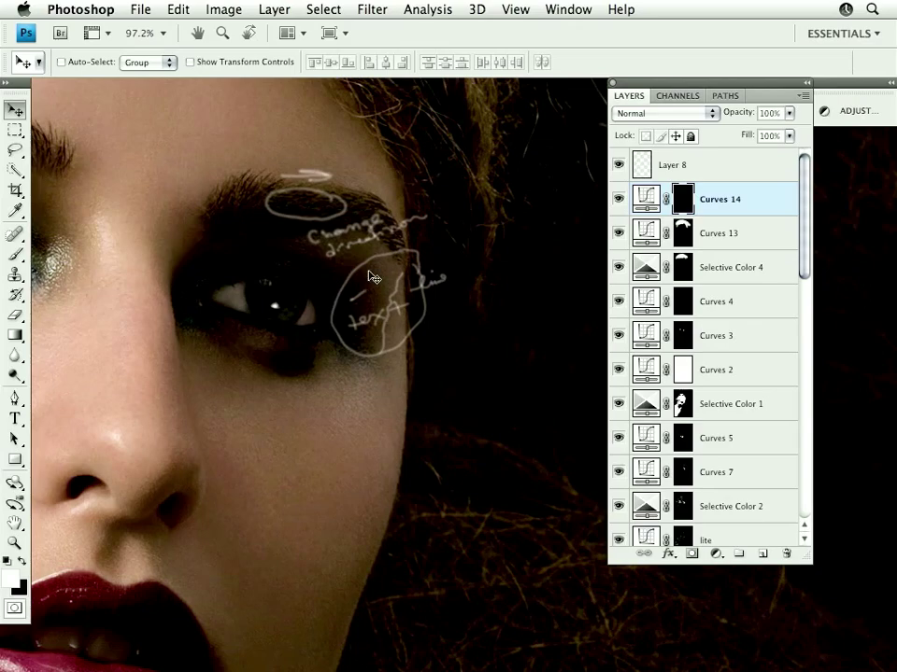
{"action": "left_click", "coordinate": [618, 166]}
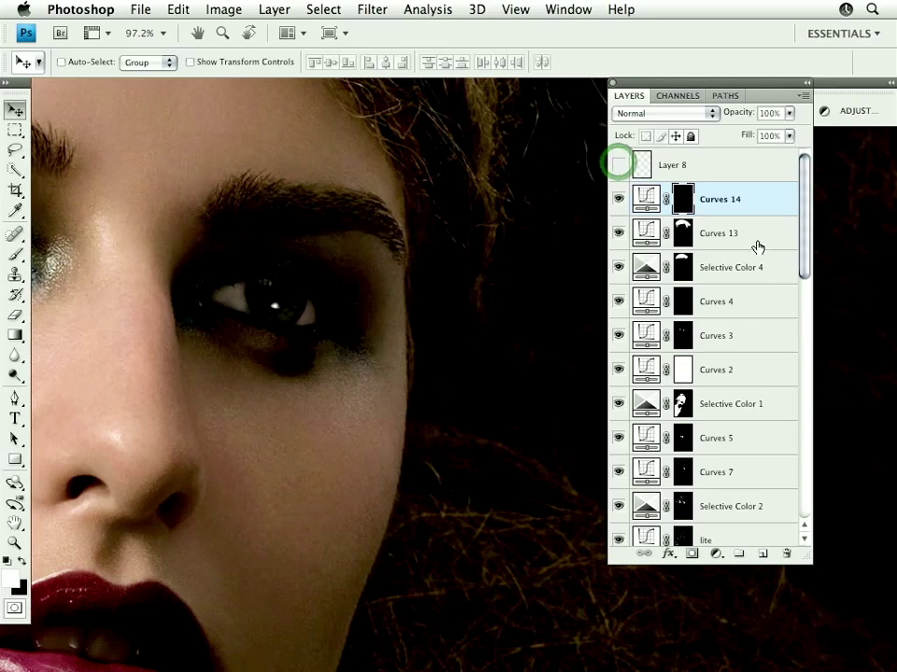
- Compare the original Background alone with the full retouched layer stack at 33.3% zoom, leaving the retouching layers visible
{"action": "mouse_move", "coordinate": [804, 241]}
{"action": "left_mouse_down"}
{"action": "mouse_move", "coordinate": [818, 288]}
{"action": "mouse_move", "coordinate": [825, 520]}
{"action": "left_mouse_up"}
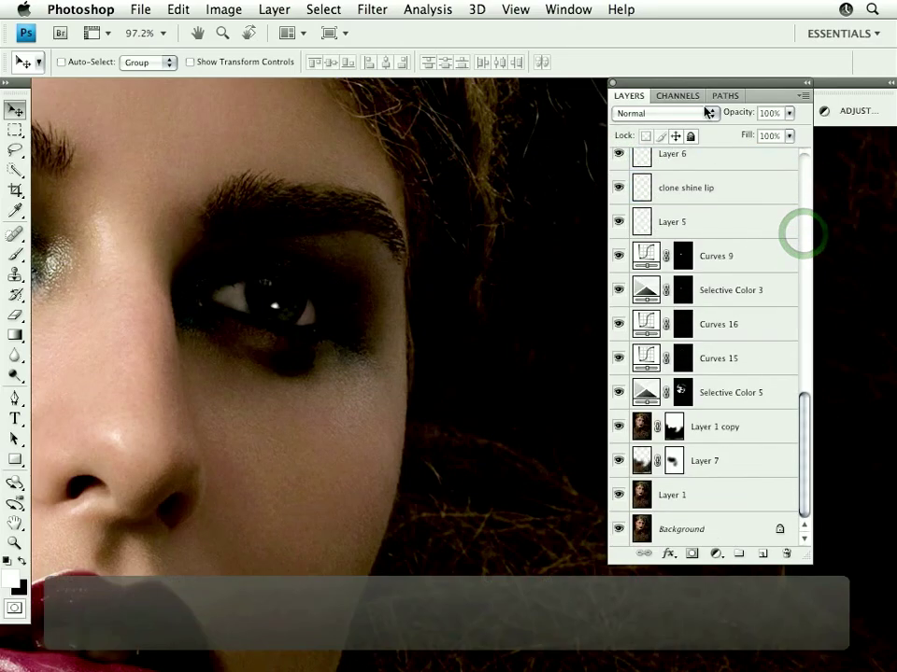
{"action": "key", "text": "super+minus"}
{"action": "key", "text": "super+minus"}
{"action": "key", "text": "super+minus"}
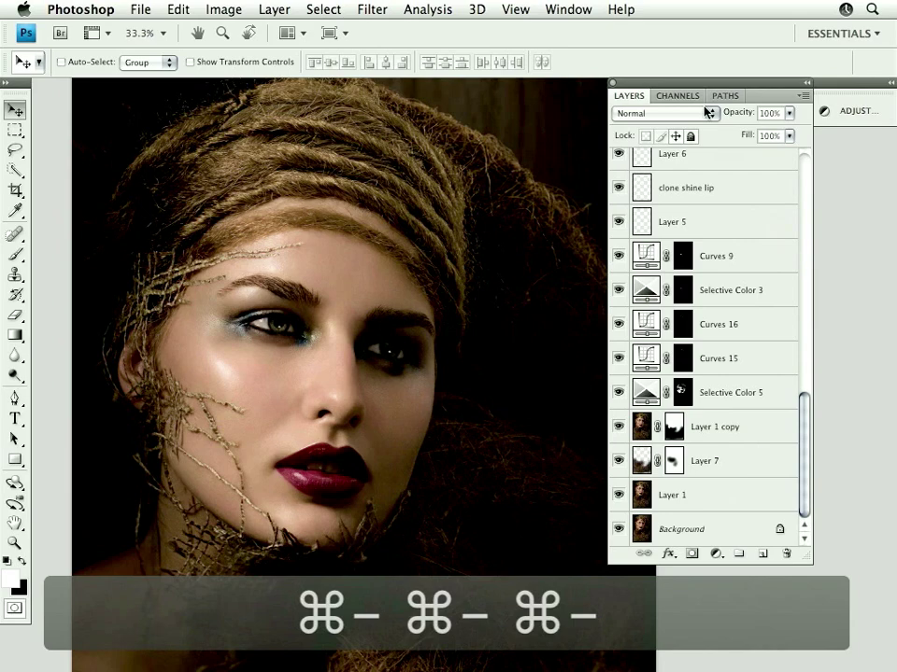
{"action": "left_click_drag", "start_coordinate": [424, 394], "coordinate": [421, 352]}
{"action": "left_click", "coordinate": [617, 529], "text": "alt"}
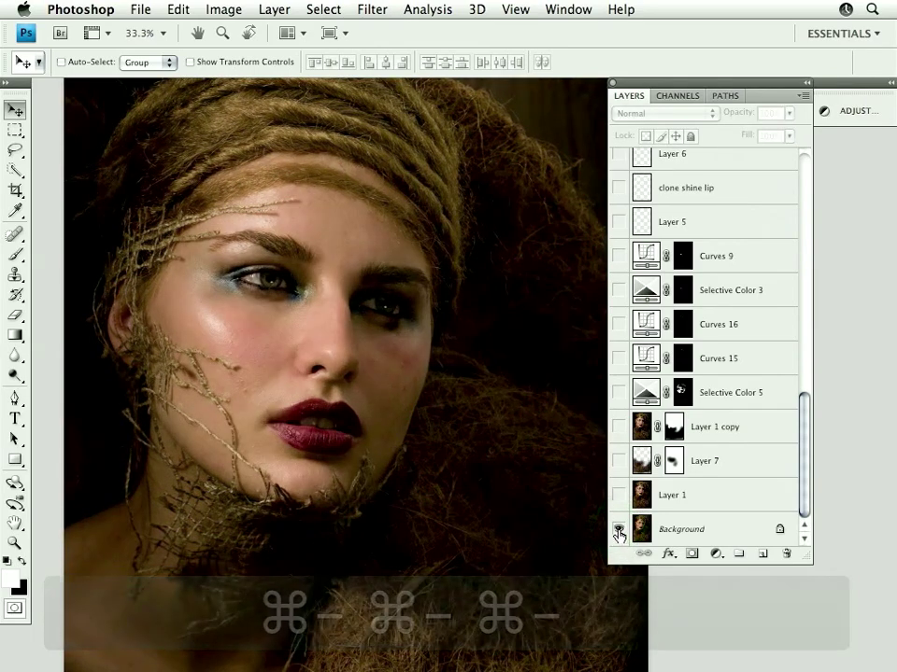
{"action": "left_click", "coordinate": [618, 529], "text": "alt"}
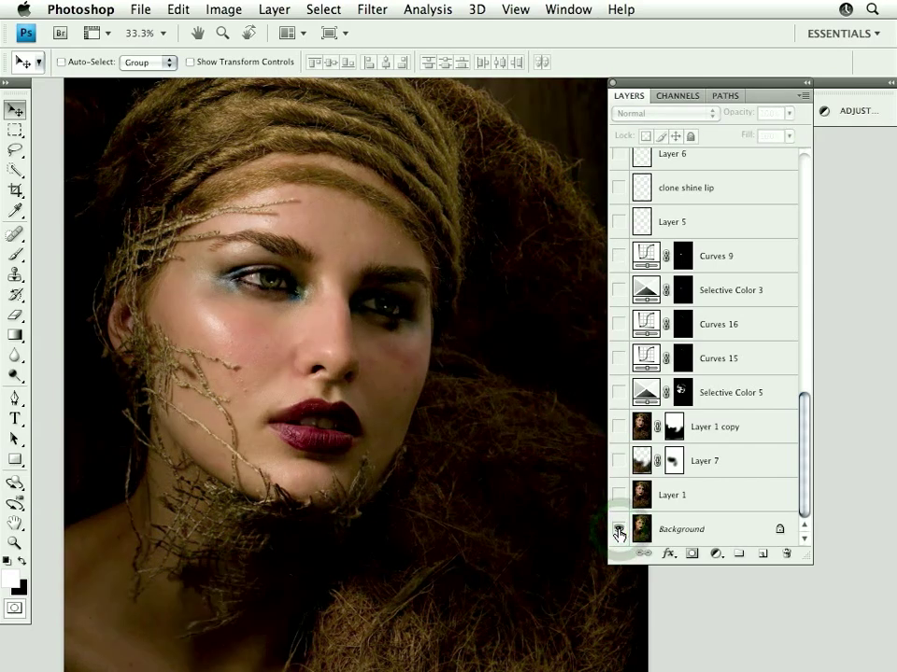
{"action": "left_click", "coordinate": [617, 530], "text": "alt"}
{"action": "left_click", "coordinate": [617, 530], "text": "alt"}
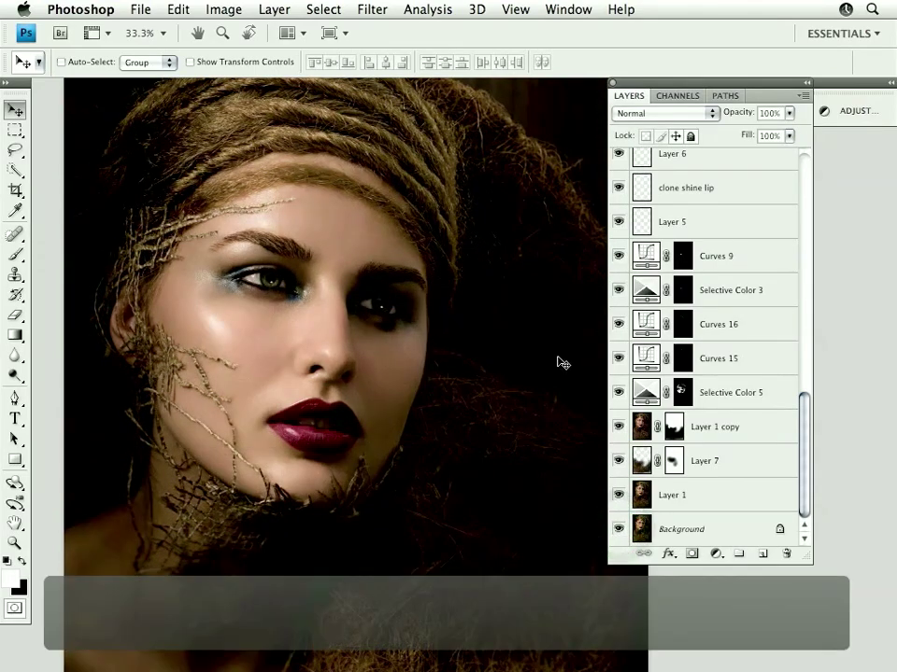
- Activate the Brush tool and enlarge the brush to a size of 175
{"action": "key", "text": "super+minus"}
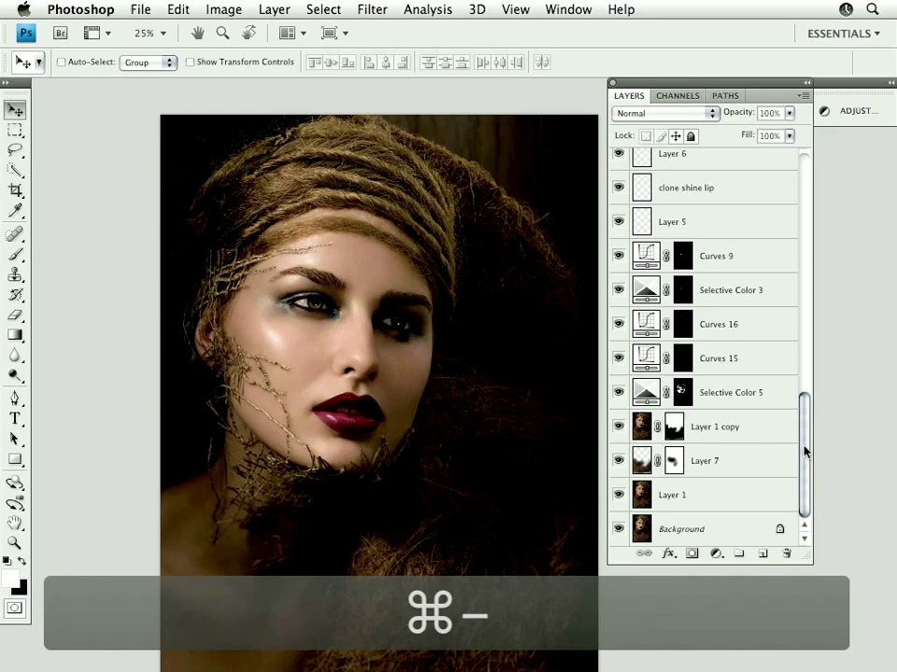
{"action": "left_click_drag", "start_coordinate": [804, 446], "coordinate": [811, 186]}
{"action": "key", "text": "b"}
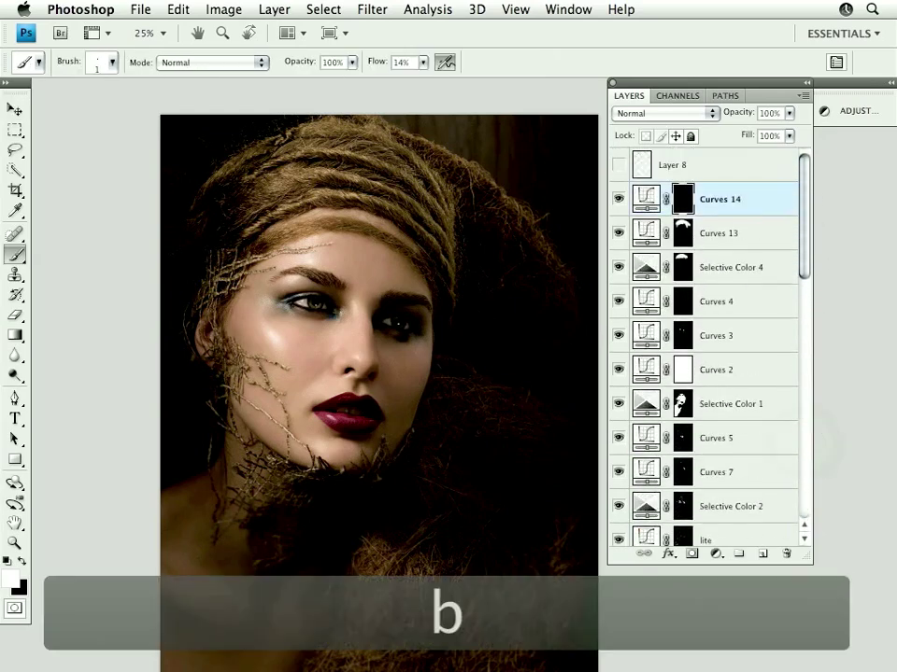
{"action": "key", "text": "bracketright"}
{"action": "key", "text": "bracketright"}
{"action": "key", "text": "bracketright"}
{"action": "key", "text": "bracketright"}
{"action": "key", "text": "bracketright"}
{"action": "key", "text": "bracketright"}
{"action": "key", "text": "bracketright"}
{"action": "key", "text": "bracketright"}
{"action": "key", "text": "bracketright"}
{"action": "key", "text": "bracketright"}
{"action": "key", "text": "bracketright"}
{"action": "key", "text": "bracketright"}
{"action": "key", "text": "bracketright"}
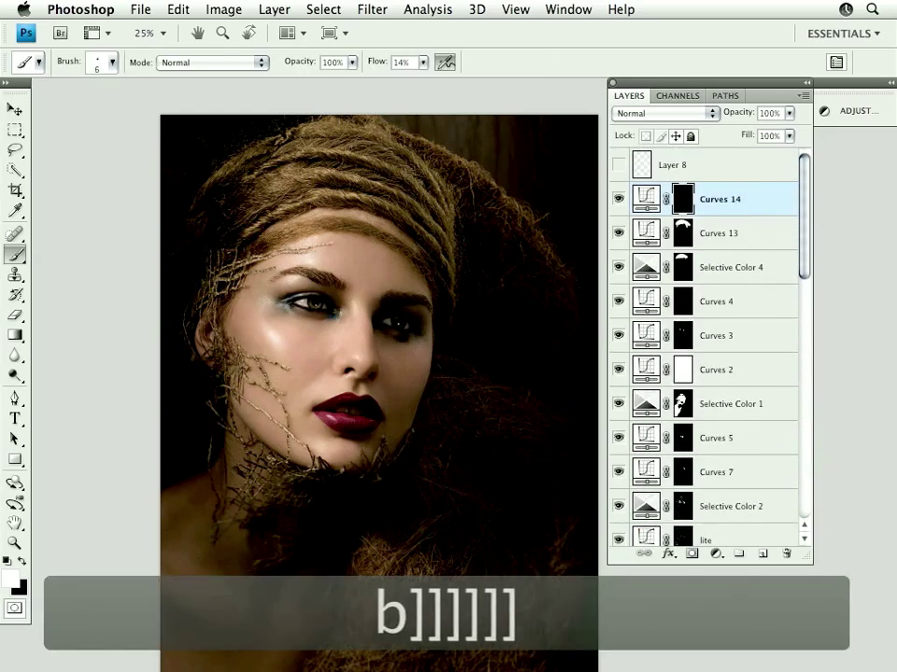
{"action": "key", "text": "bracketright"}
{"action": "key", "text": "bracketright"}
{"action": "key", "text": "bracketright"}
{"action": "key", "text": "bracketright"}
{"action": "key", "text": "bracketright"}
{"action": "key", "text": "bracketright"}
{"action": "key", "text": "bracketright"}
{"action": "key", "text": "bracketright"}
{"action": "key", "text": "bracketright"}
{"action": "key", "text": "bracketright"}
{"action": "key", "text": "bracketright"}
{"action": "key", "text": "bracketright"}
{"action": "key", "text": "bracketright"}
{"action": "key", "text": "bracketright"}
{"action": "key", "text": "bracketright"}
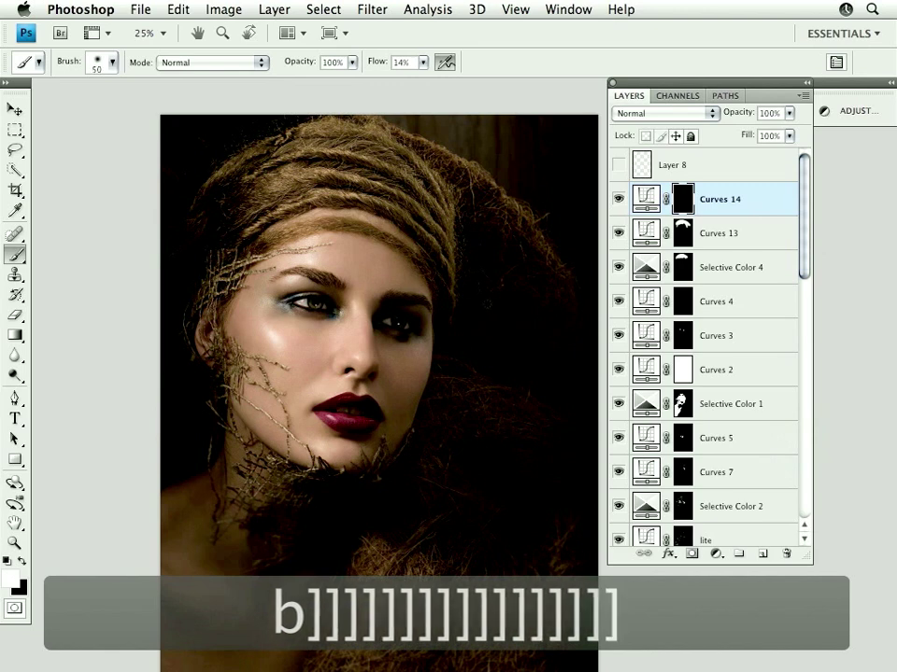
{"action": "key", "text": "bracketleft"}
{"action": "key", "text": "bracketleft"}
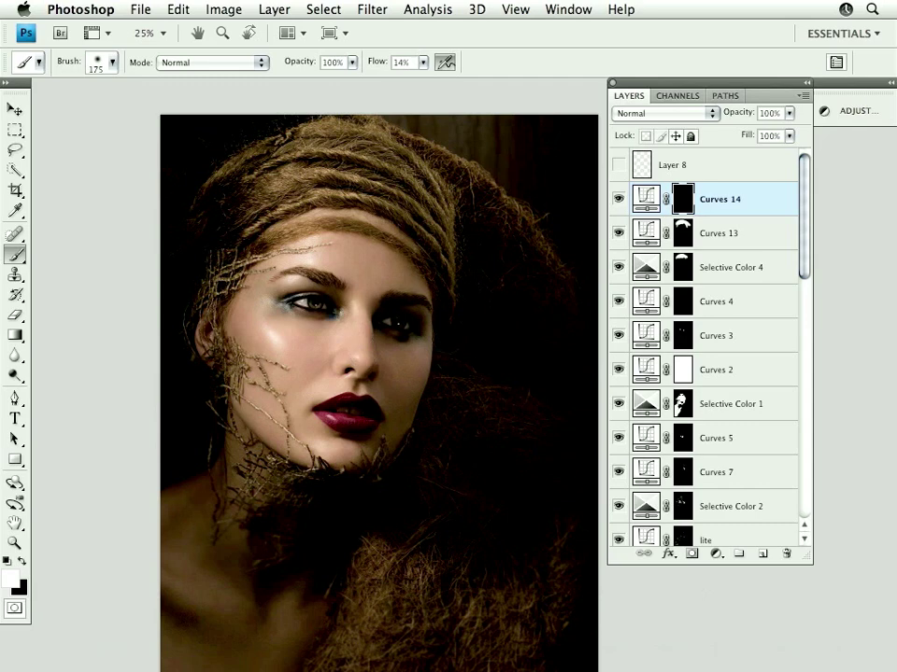
- Select the Curves 2 layer mask and compare the portrait with the layer hidden and shown, leaving it visible
{"action": "left_click", "coordinate": [618, 371]}
{"action": "left_click", "coordinate": [618, 371]}
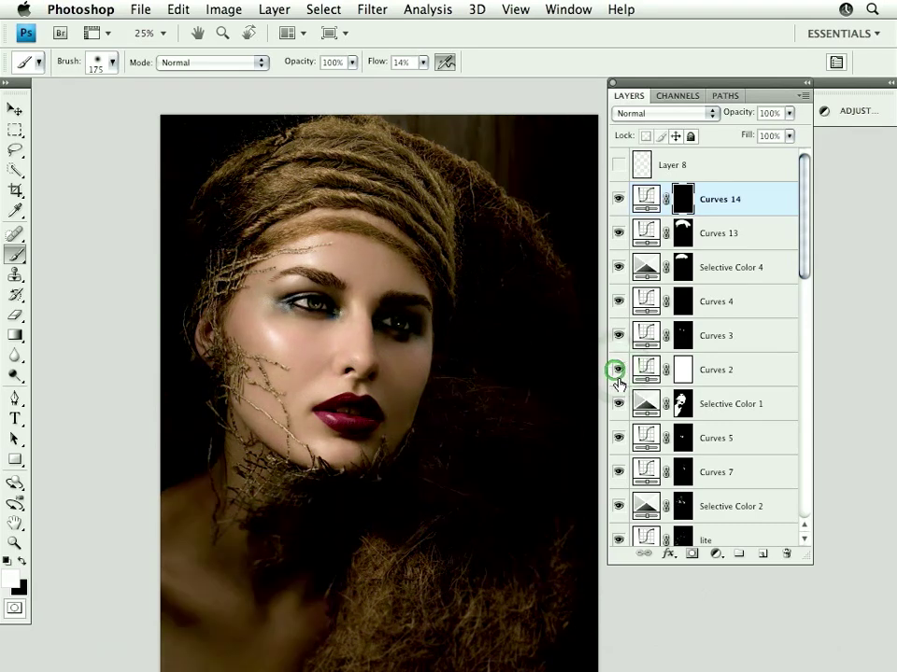
{"action": "left_click", "coordinate": [683, 370]}
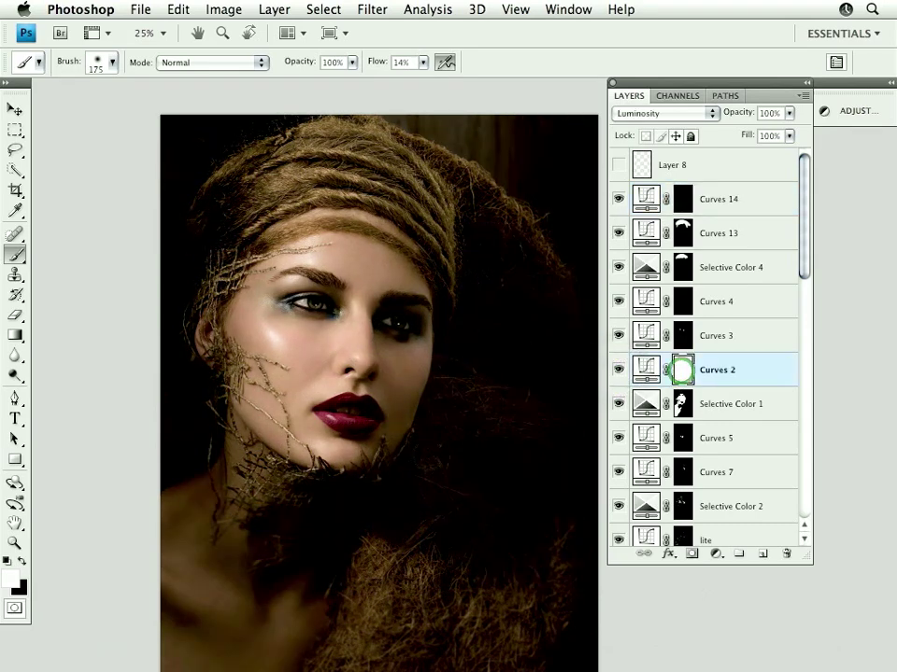
{"action": "left_click", "coordinate": [617, 371]}
{"action": "left_click", "coordinate": [617, 371]}
- Paint black over the shadowed eye on the Curves 2 mask with a 250-size brush at 14% flow
{"action": "key", "text": "super+i"}
{"action": "key", "text": "b"}
{"action": "key", "text": "bracketright"}
{"action": "key", "text": "bracketright"}
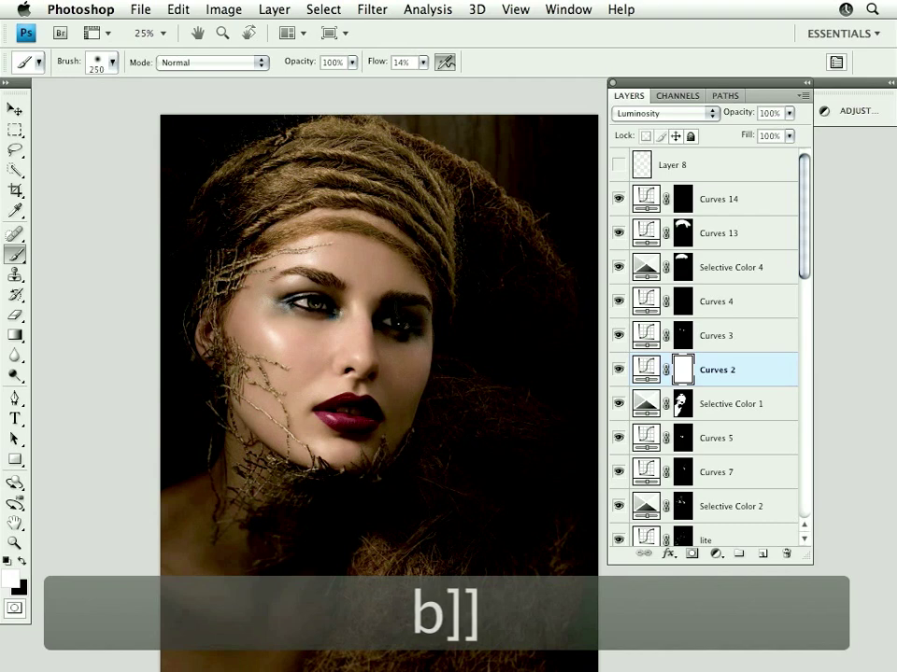
{"action": "key", "text": "bracketright"}
{"action": "key", "text": "bracketleft"}
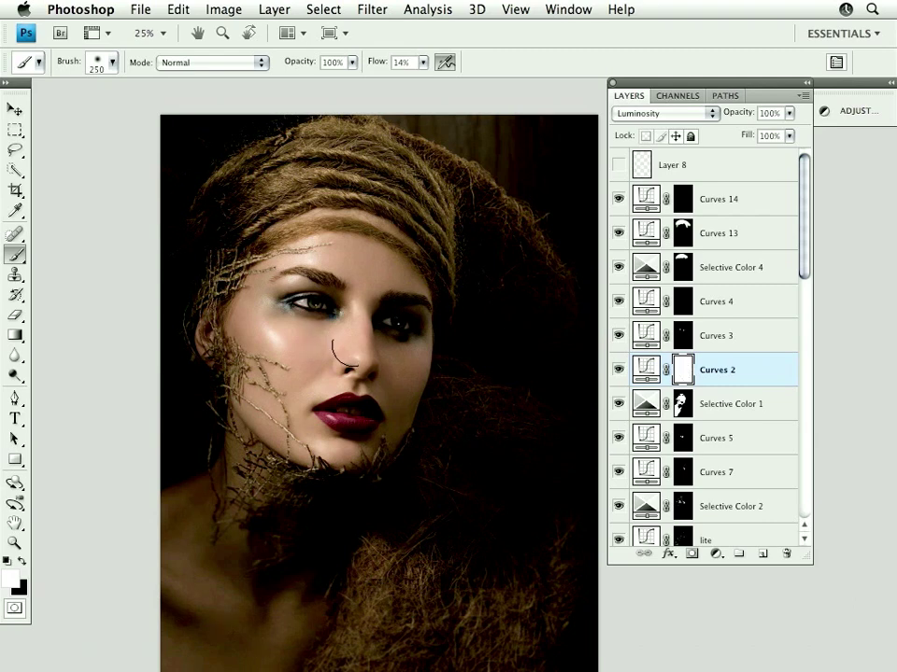
{"action": "key", "text": "x"}
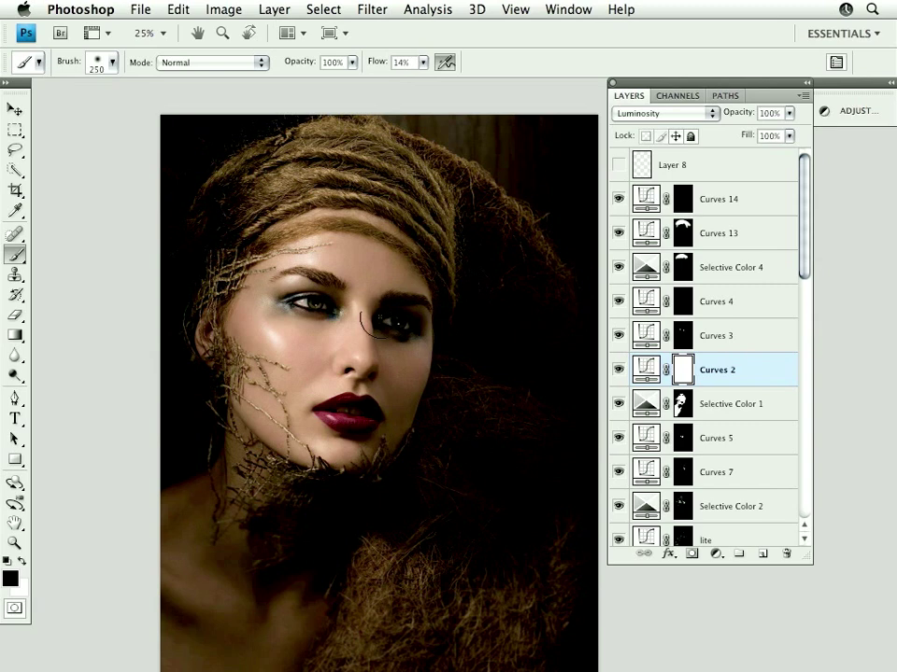
{"action": "mouse_move", "coordinate": [380, 318]}
{"action": "left_mouse_down"}
{"action": "mouse_move", "coordinate": [394, 313]}
{"action": "mouse_move", "coordinate": [366, 310]}
{"action": "mouse_move", "coordinate": [383, 308]}
{"action": "mouse_move", "coordinate": [392, 321]}
{"action": "left_mouse_up"}
- Check the painted Curves 2 mask on its own and with the layer hidden and shown, and dab more black over the shadowed eye
{"action": "left_click", "coordinate": [683, 371], "text": "alt"}
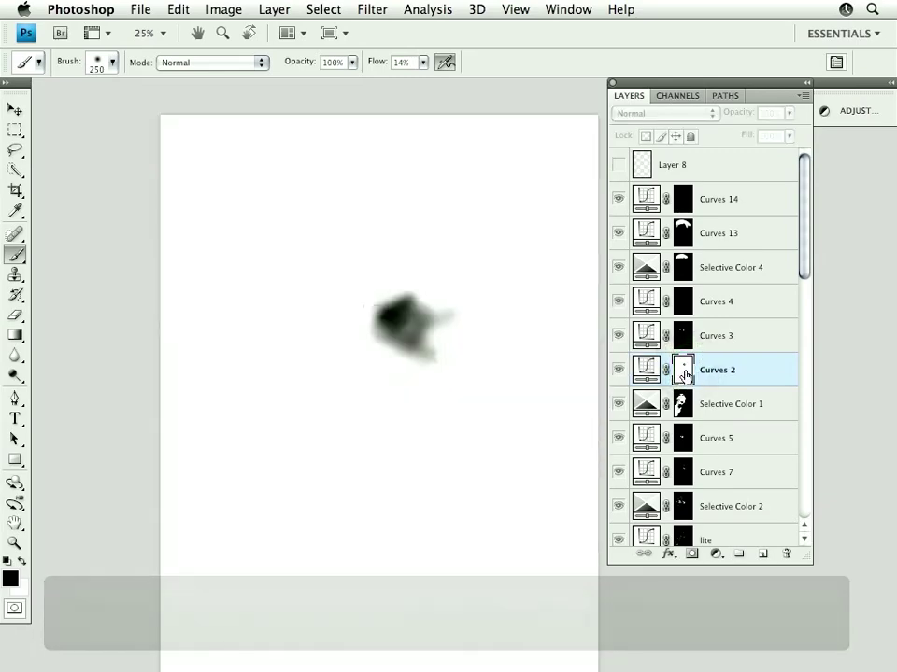
{"action": "left_click", "coordinate": [681, 366], "text": "alt"}
{"action": "left_click", "coordinate": [618, 370]}
{"action": "left_click", "coordinate": [617, 370]}
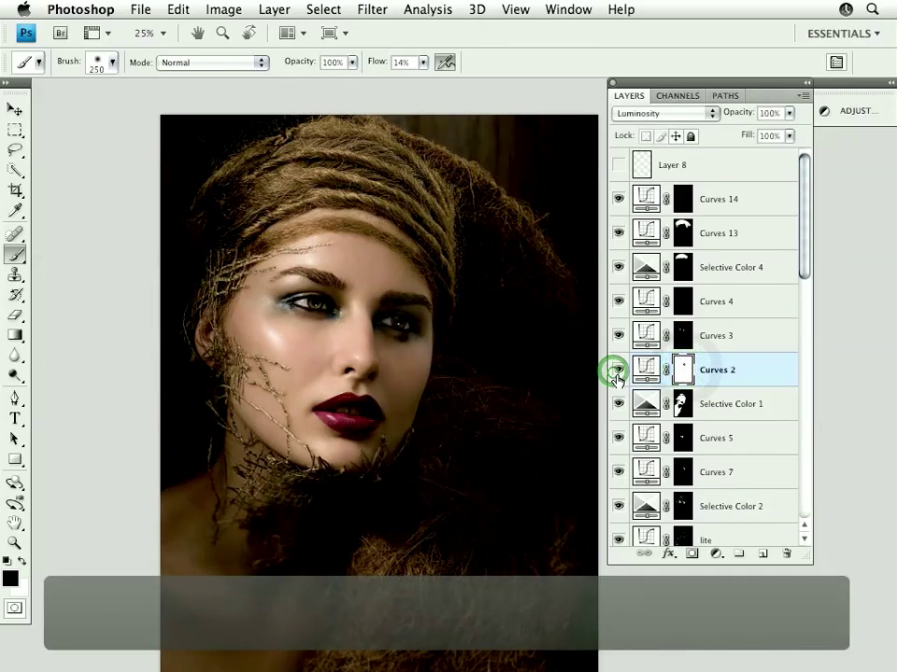
{"action": "left_click", "coordinate": [385, 315]}
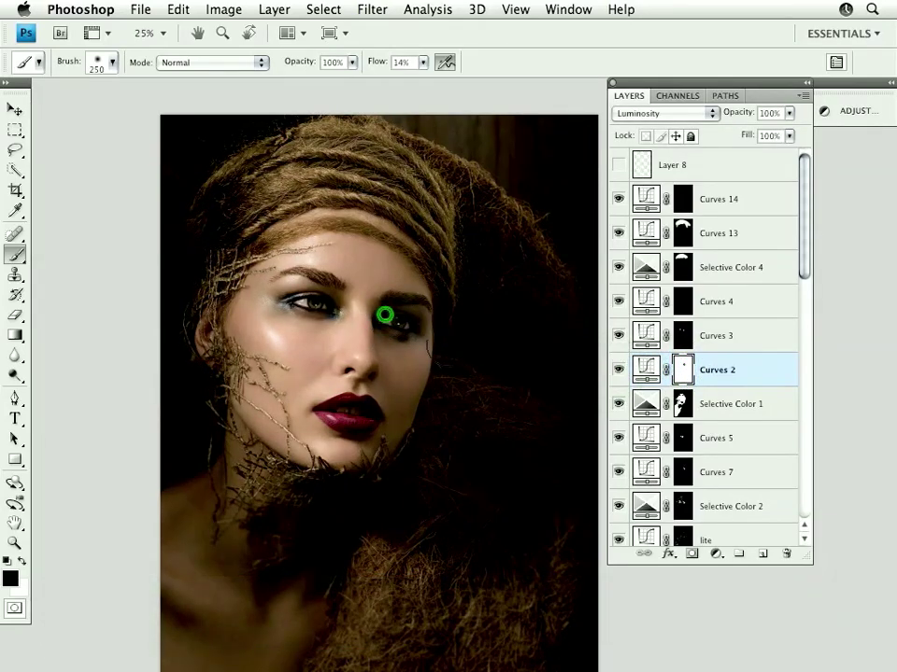